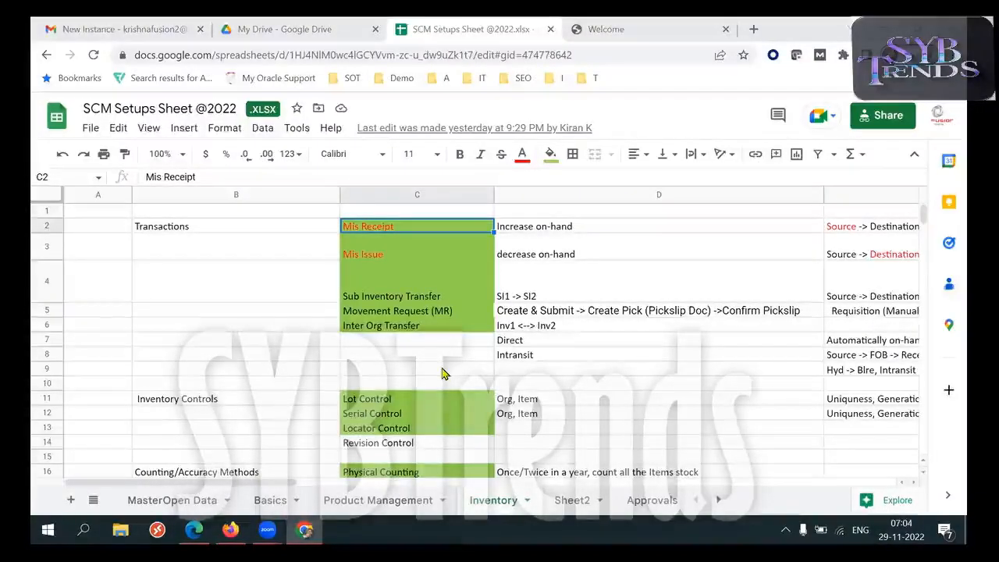
# Step: Review the Inventory Controls and Counting/Accuracy Methods entries on the Inventory sheet, including Lot Control, Revision Control, Physical Counting and Cycle Counting
pyautogui.click(425, 413)
pyautogui.click(407, 402)
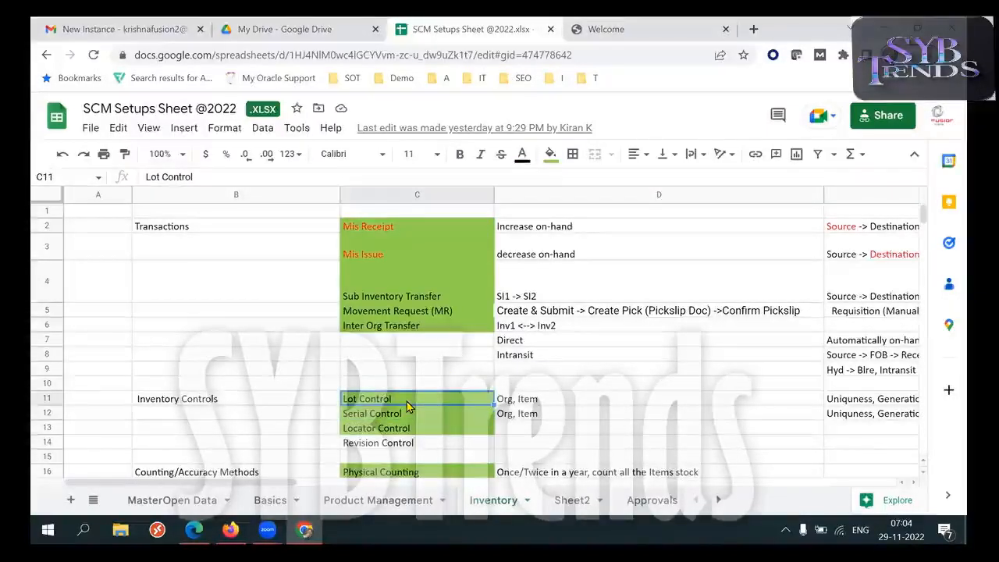
pyautogui.click(417, 444)
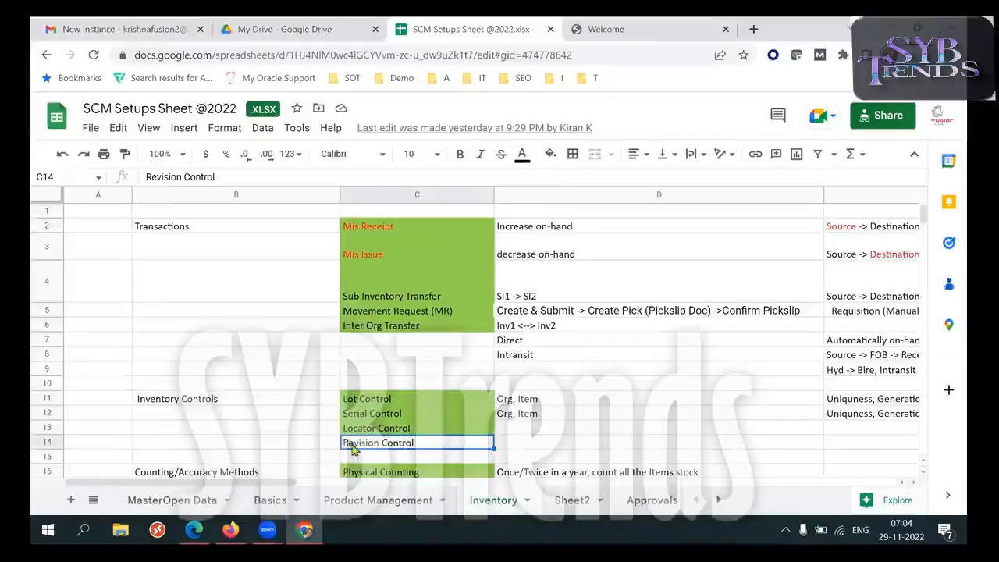
pyautogui.click(331, 447)
pyautogui.press('Right')
pyautogui.press('Down')
pyautogui.press('Down')
pyautogui.press('Down')
pyautogui.press('Down')
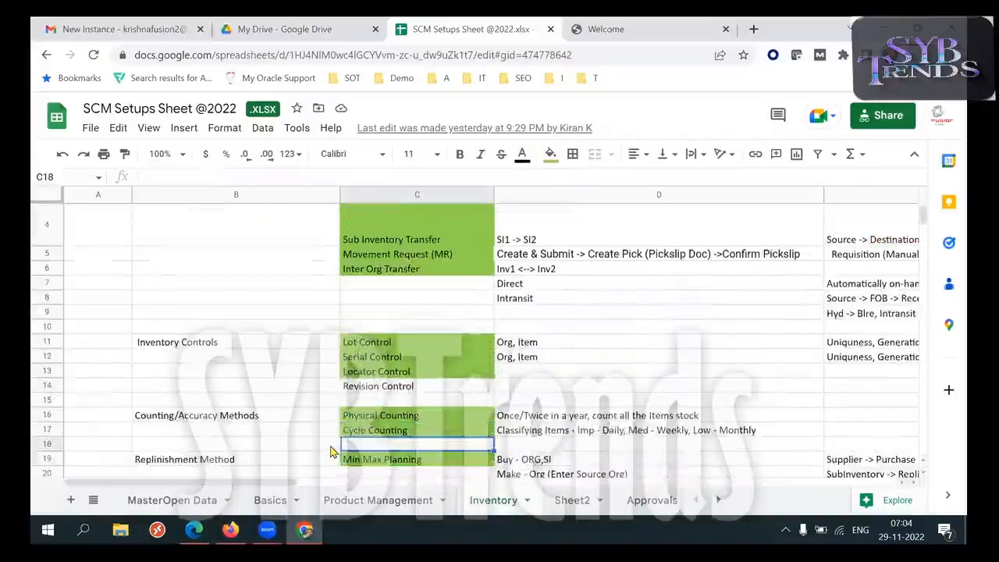
pyautogui.press('Down')
pyautogui.moveTo(400, 415); pyautogui.dragTo(405, 438)
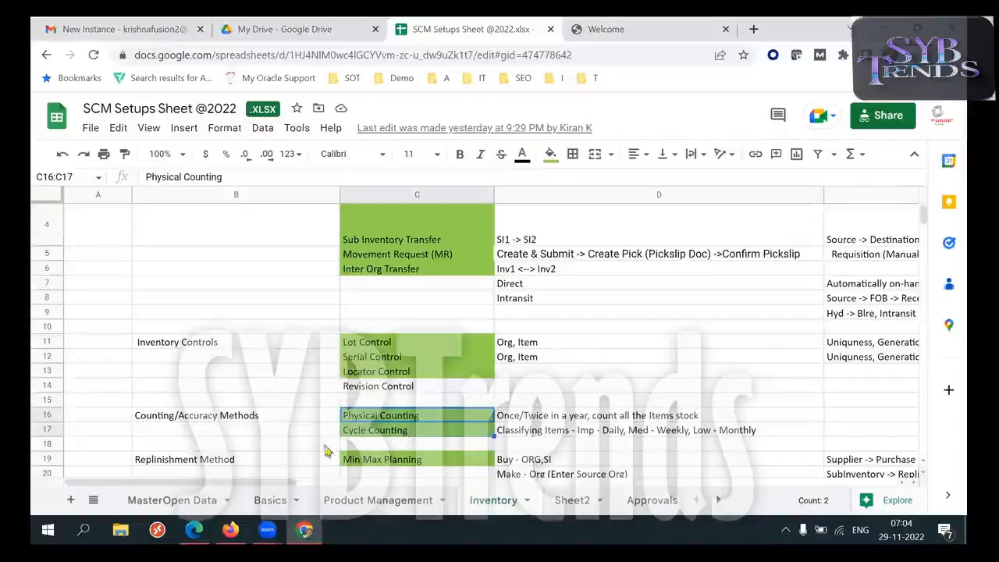
# Step: Examine the Replinishment Method entry, Min Max Planning, and the Open Data row beneath it
pyautogui.click(314, 444)
pyautogui.press('Down')
pyautogui.press('Down')
pyautogui.press('Down')
pyautogui.press('Down')
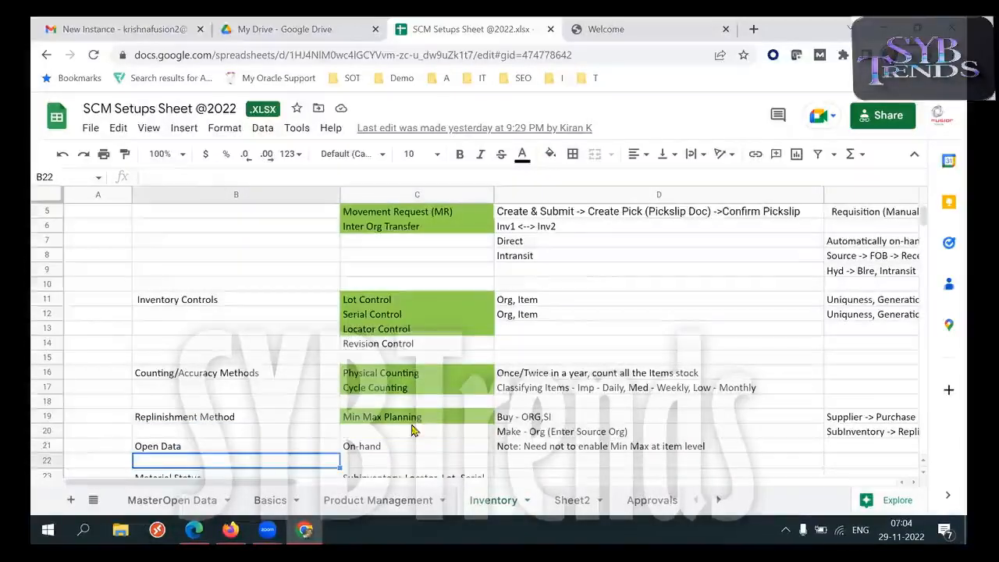
pyautogui.click(427, 421)
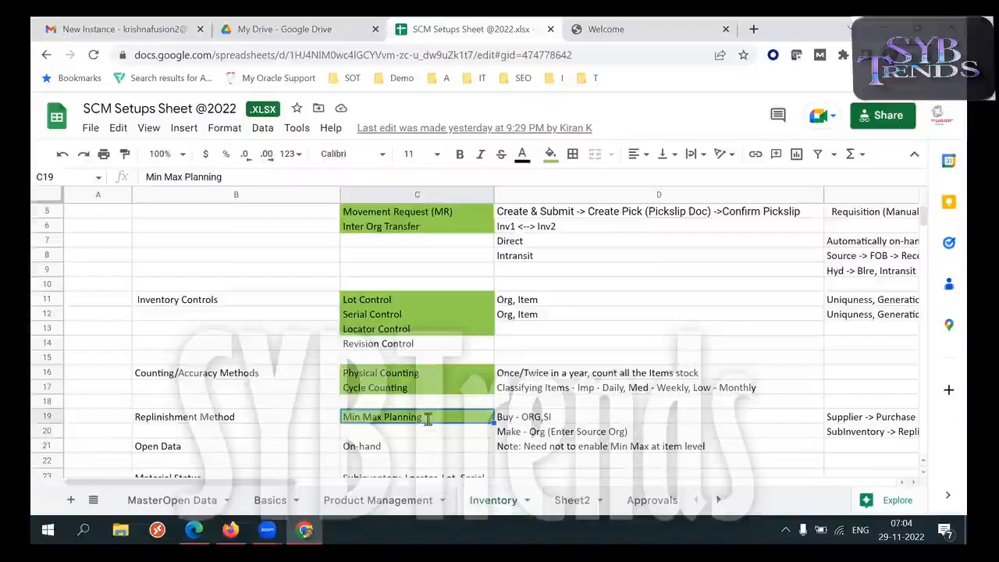
pyautogui.tripleClick(428, 420)
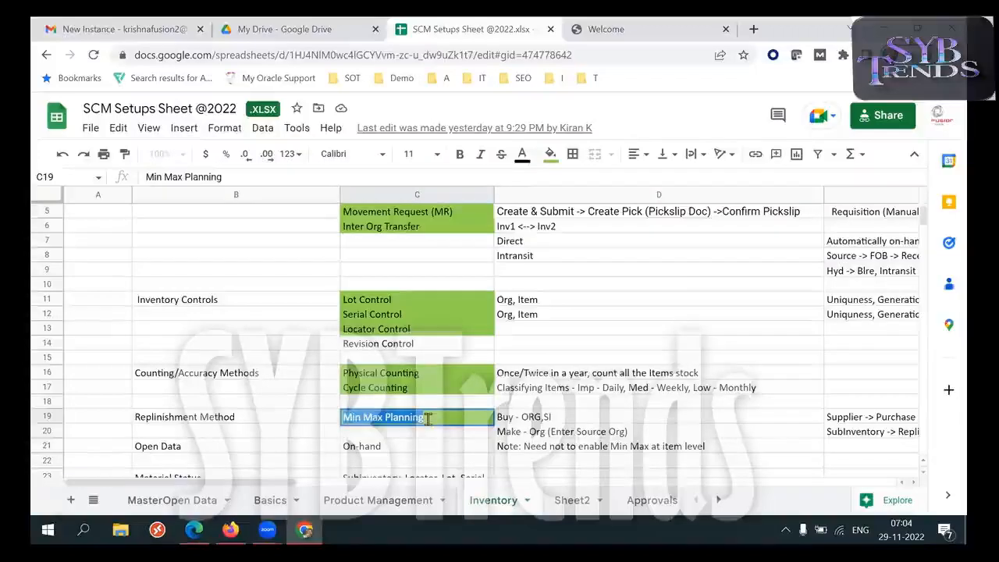
pyautogui.click(269, 419)
pyautogui.press('Right')
pyautogui.press('Down')
pyautogui.press('Down')
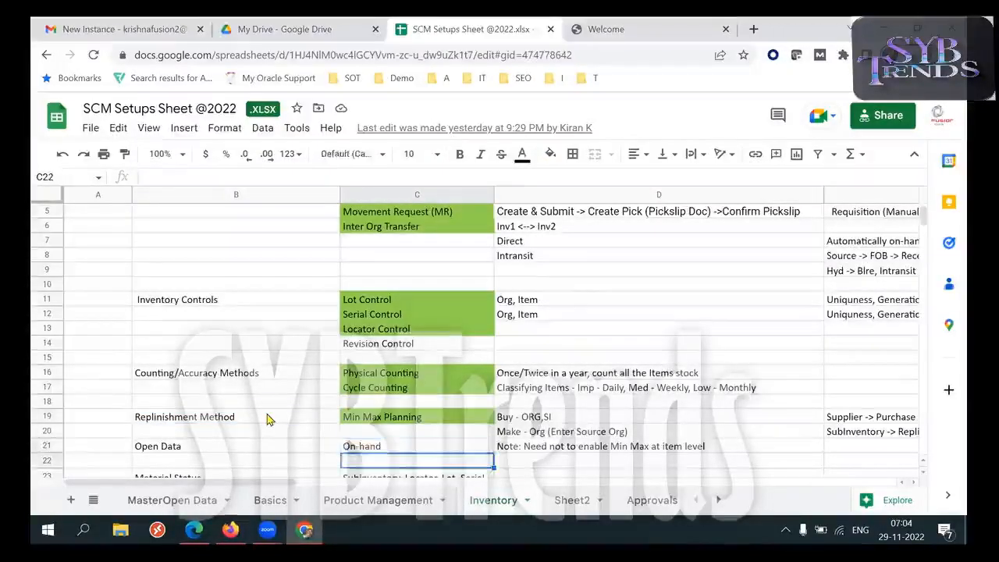
# Step: Return to the Transactions section and examine its group of transaction types, Mis Receipt through Inter Org Transfer in C2:C6
pyautogui.scroll(-1, 266, 420)
pyautogui.press('Up')
pyautogui.press('Up')
pyautogui.press('Up')
pyautogui.press('Up')
pyautogui.press('Up')
pyautogui.press('Up')
pyautogui.press('Up')
pyautogui.press('Up')
pyautogui.press('Up')
pyautogui.press('Up')
pyautogui.press('Up')
pyautogui.press('Up')
pyautogui.press('Up')
pyautogui.press('Up')
pyautogui.press('Up')
pyautogui.press('Up')
pyautogui.press('Up')
pyautogui.press('Up')
pyautogui.press('Up')
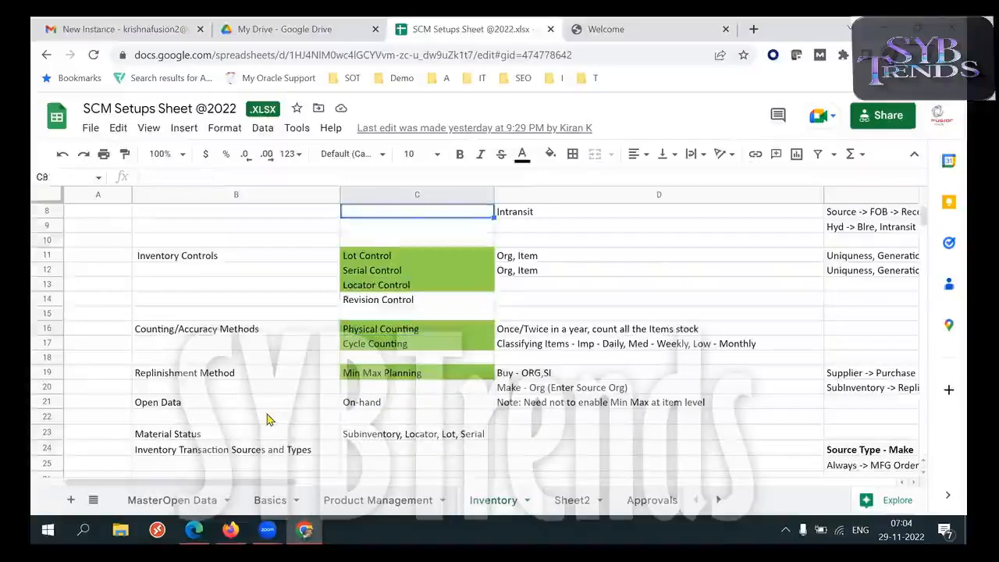
pyautogui.press('Left')
pyautogui.press('Left')
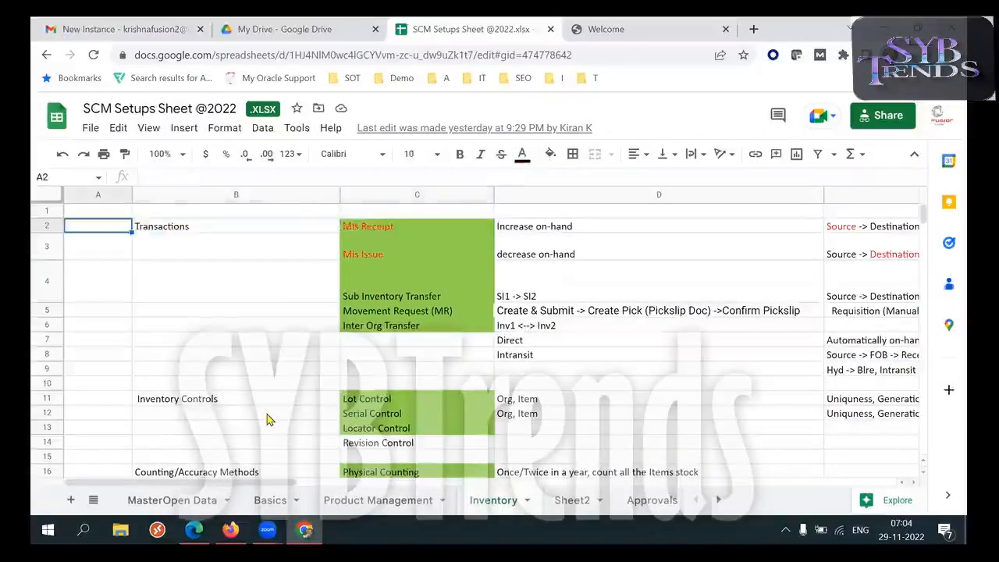
pyautogui.press('Right')
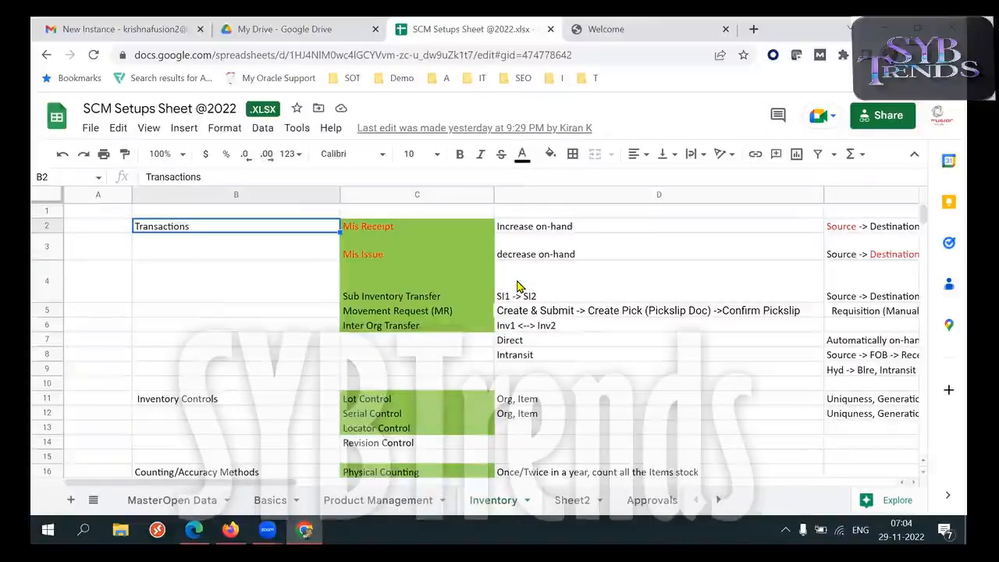
pyautogui.moveTo(402, 234); pyautogui.dragTo(398, 329)
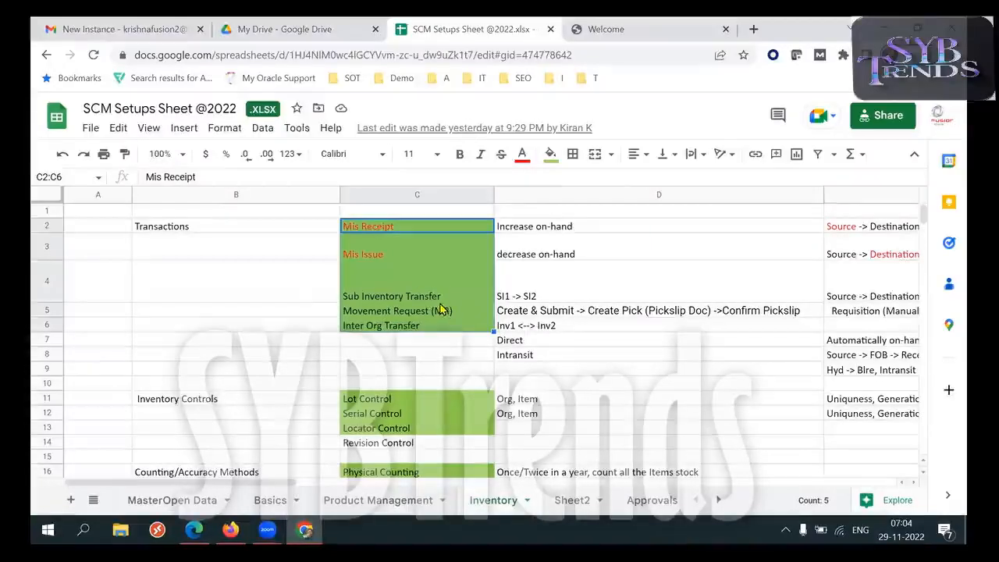
pyautogui.click(283, 230)
pyautogui.press('Right')
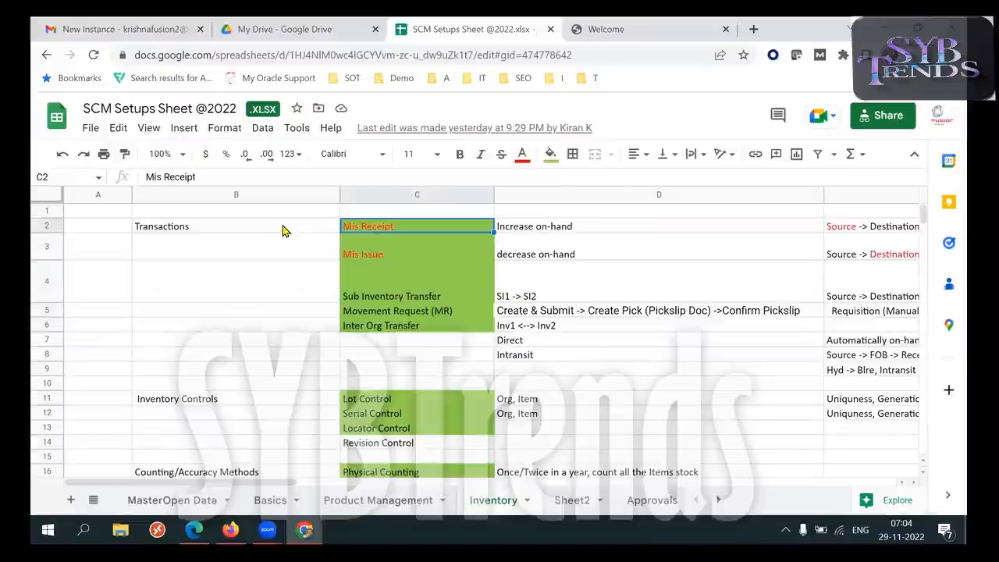
# Step: Examine the Job Roles list in column H, focusing on the Warehouse Manager and Warehouse operator roles
pyautogui.click(560, 231)
pyautogui.press('Up')
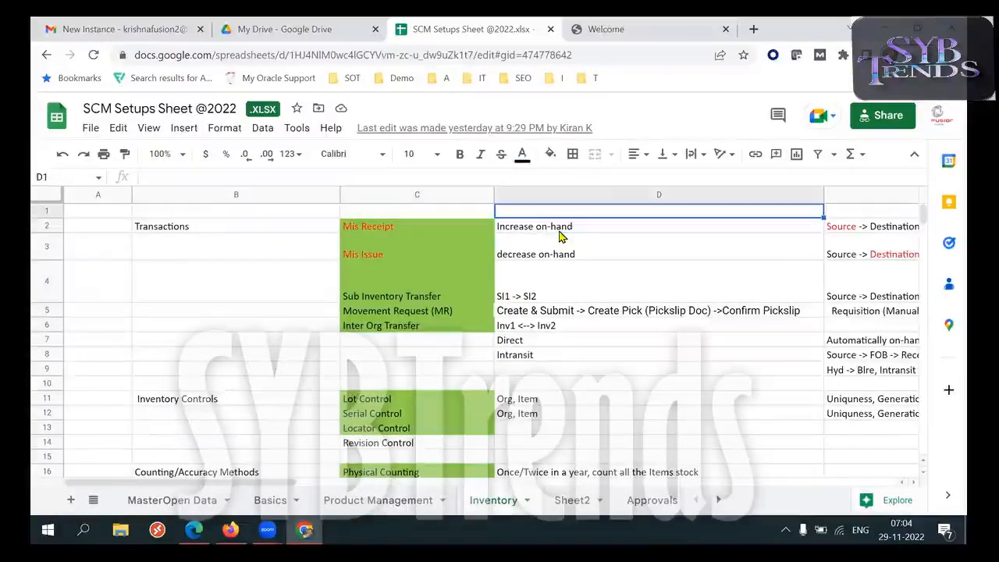
pyautogui.press('Right')
pyautogui.press('Right')
pyautogui.press('Right')
pyautogui.press('Right')
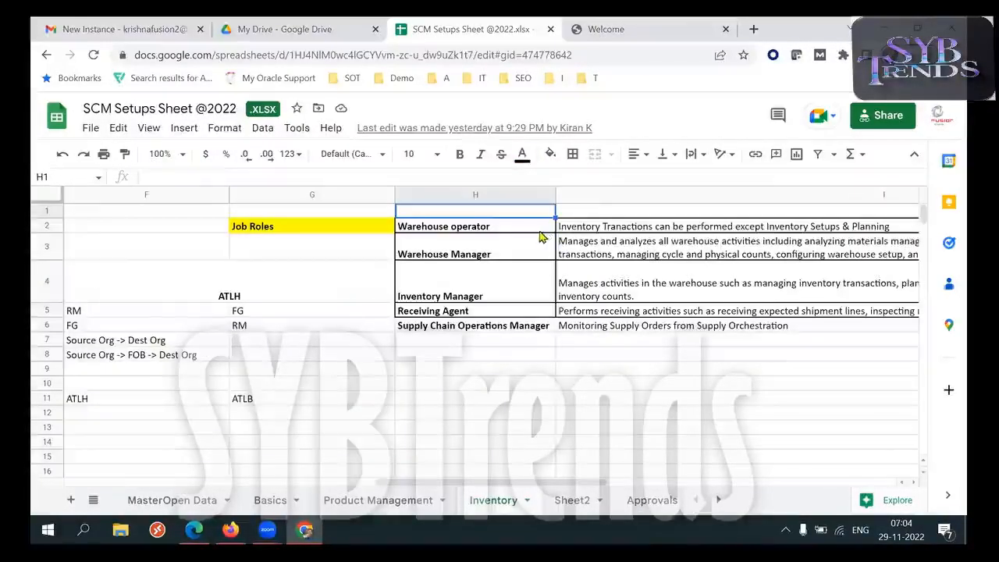
pyautogui.click(537, 231)
pyautogui.click(524, 255)
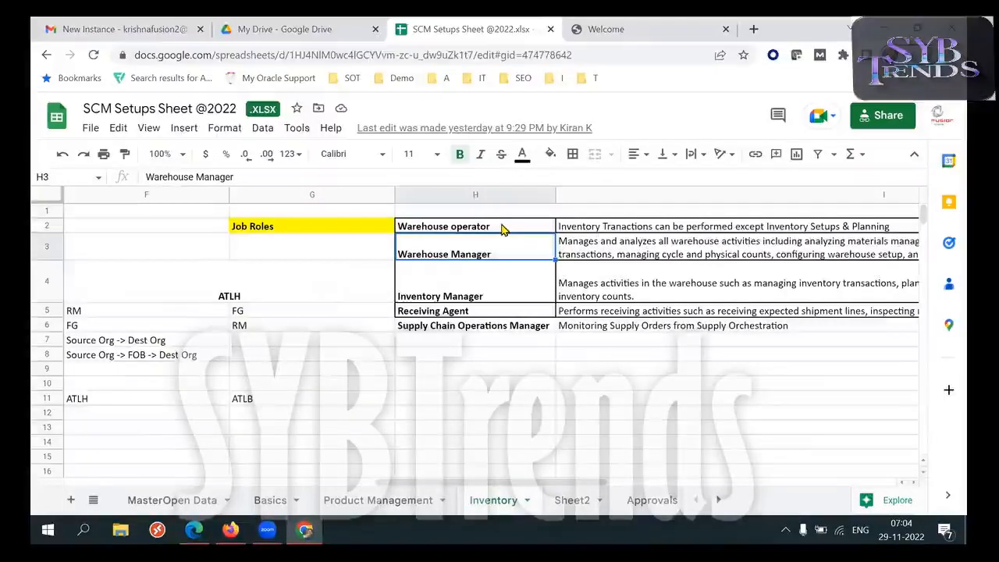
pyautogui.click(502, 228)
pyautogui.doubleClick(502, 228)
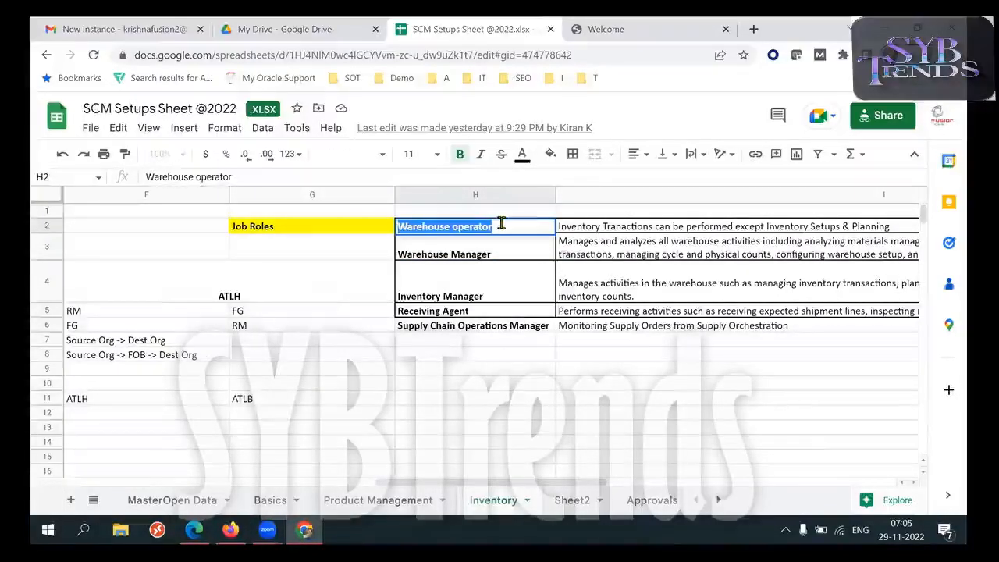
# Step: Switch to Oracle Fusion Cloud Applications and display the Tools apps that include the Security Console
pyautogui.click(230, 530)
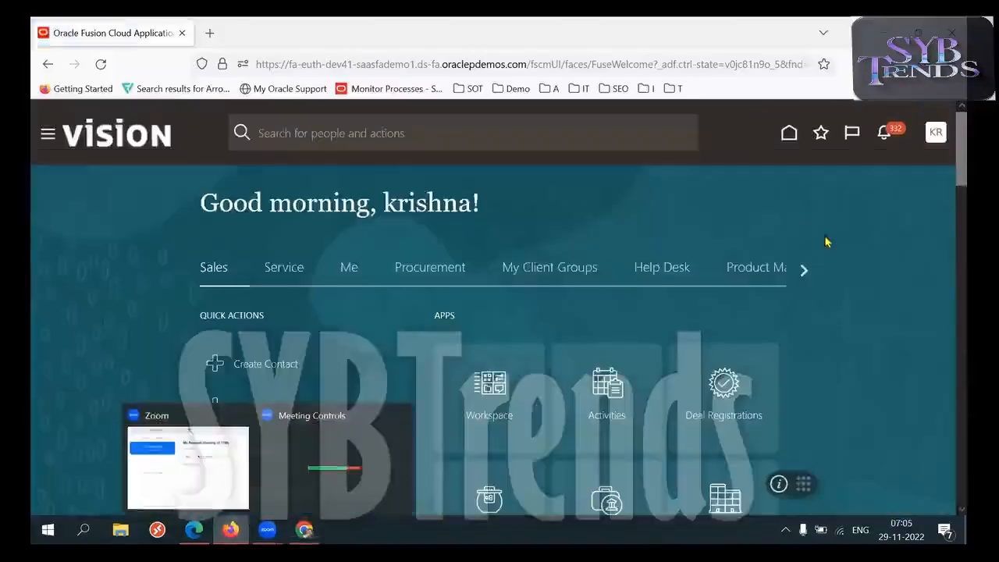
pyautogui.click(803, 269)
pyautogui.click(804, 270)
pyautogui.click(804, 269)
pyautogui.click(804, 269)
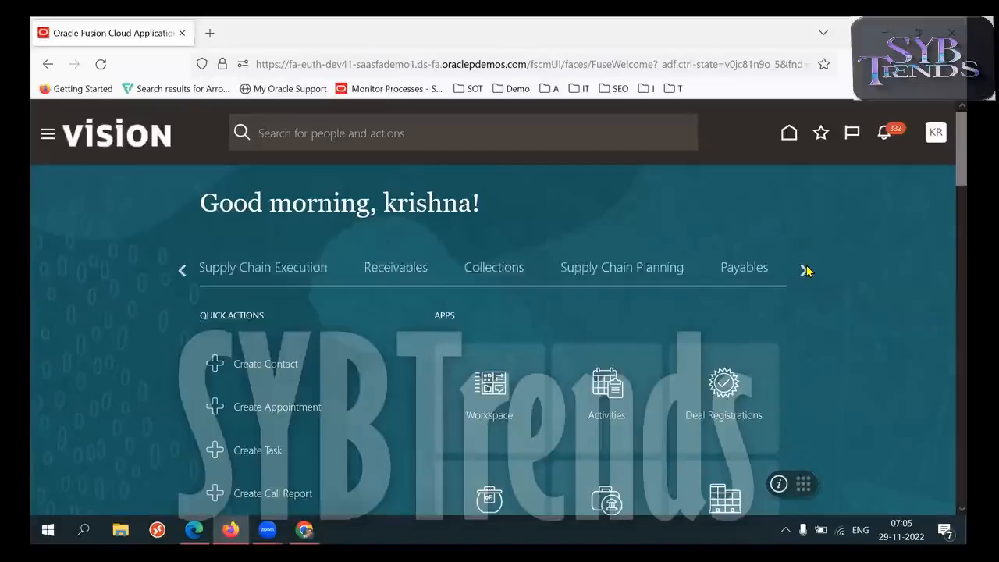
pyautogui.click(805, 269)
pyautogui.click(805, 269)
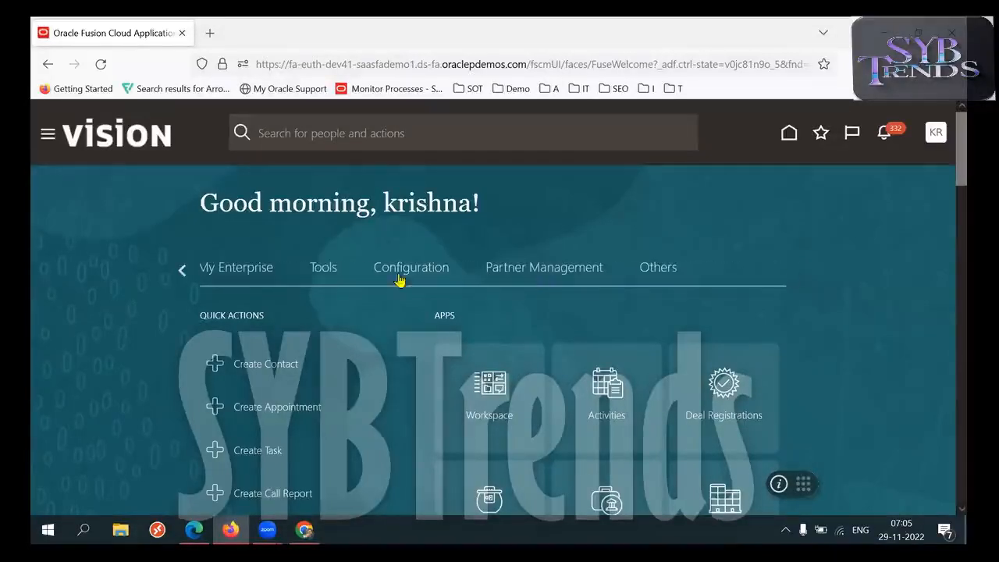
pyautogui.click(320, 269)
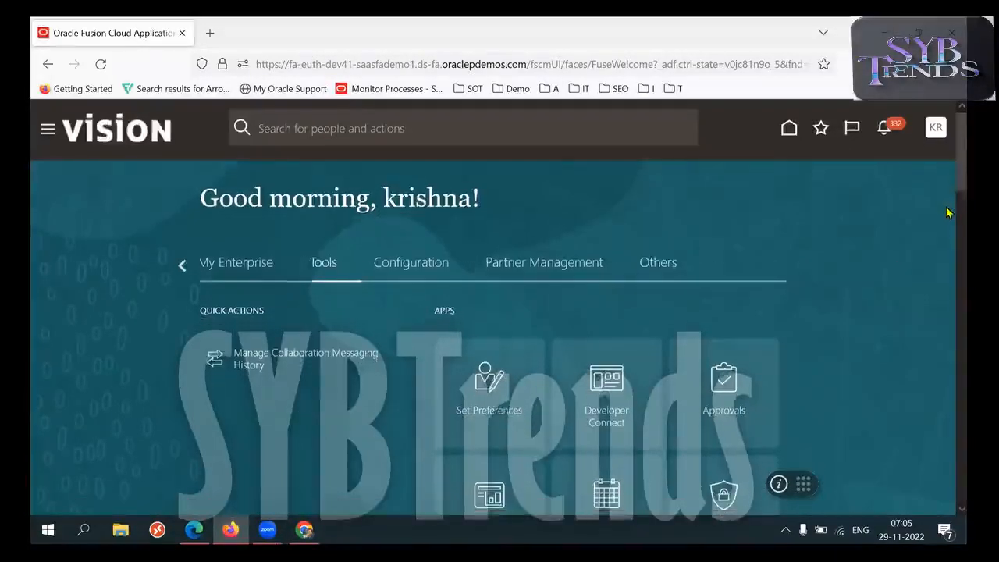
pyautogui.scroll(-2, 947, 217)
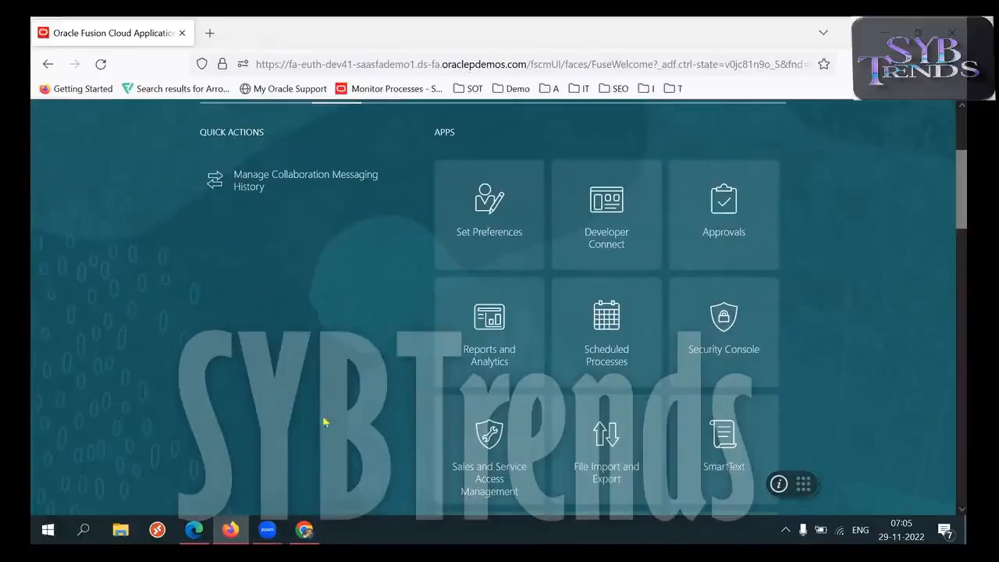
# Step: Switch back to the SCM Setups sheet and read the Warehouse operator description in I2, including its Setups & Planning exception
pyautogui.click(303, 531)
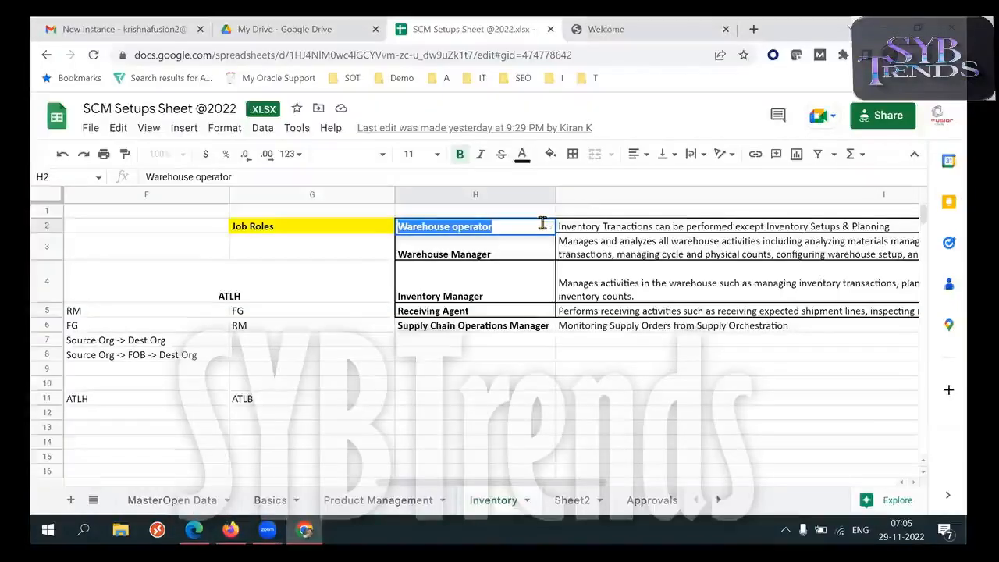
pyautogui.click(608, 231)
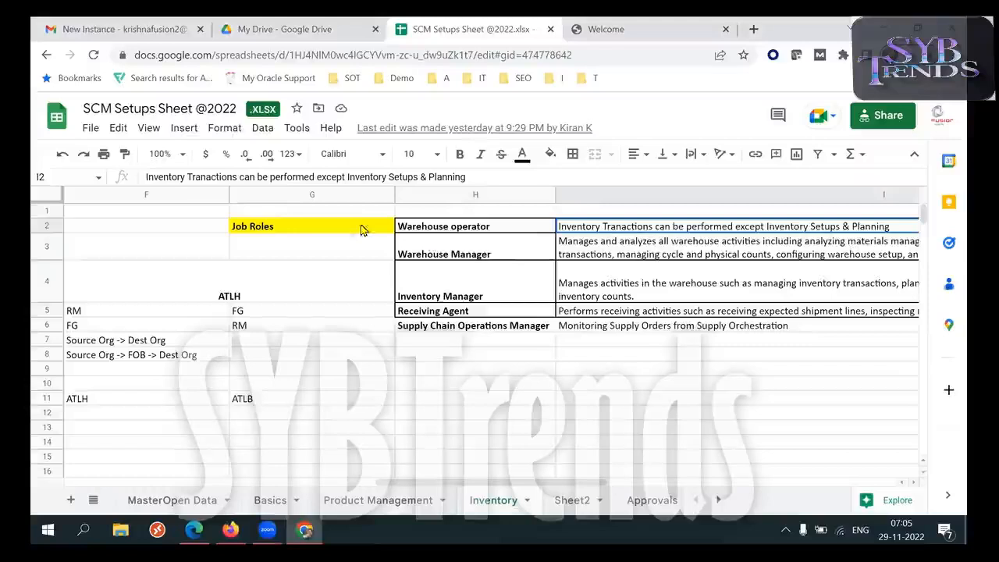
pyautogui.moveTo(237, 177); pyautogui.dragTo(151, 179)
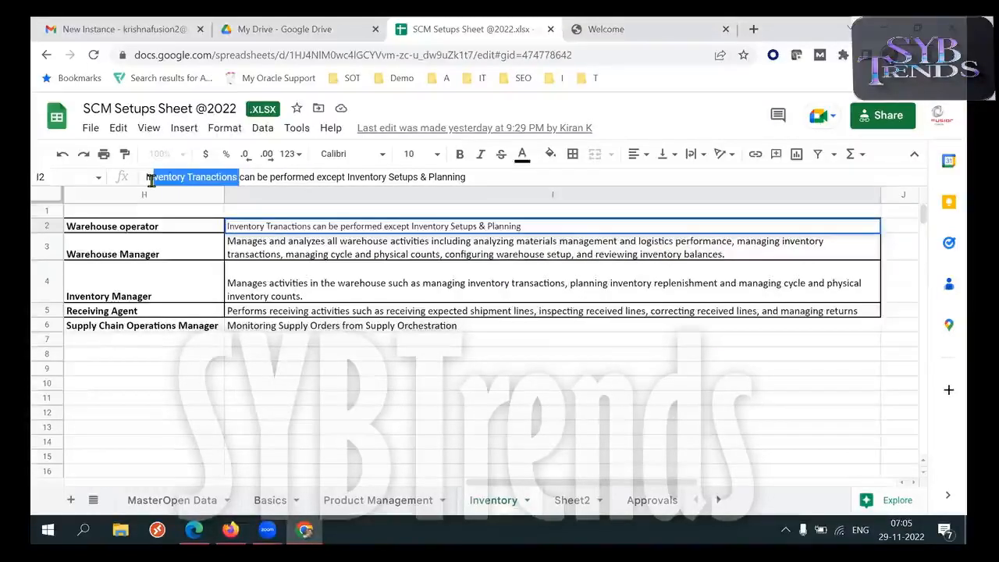
pyautogui.moveTo(388, 178); pyautogui.dragTo(472, 181)
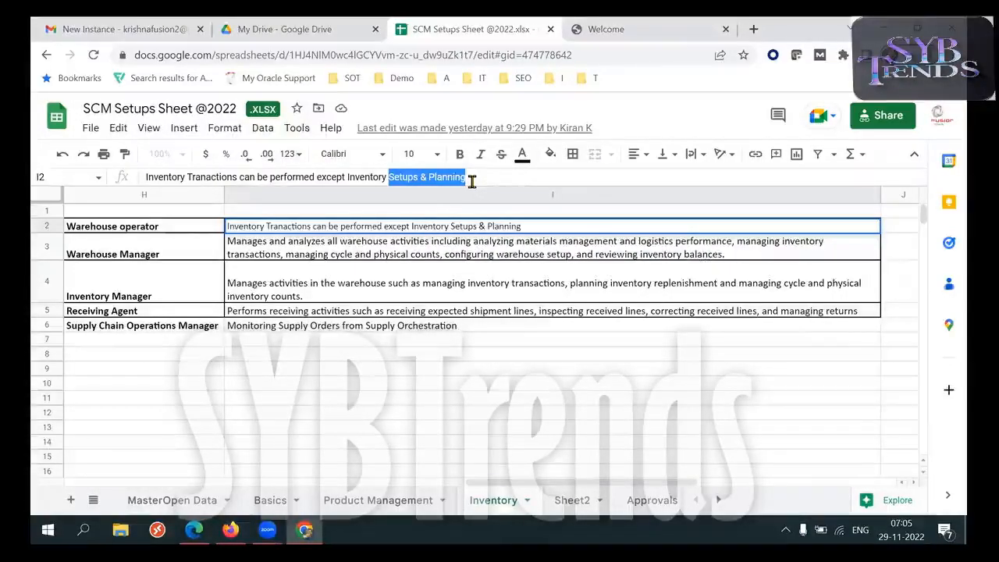
pyautogui.click(179, 231)
pyautogui.click(270, 226)
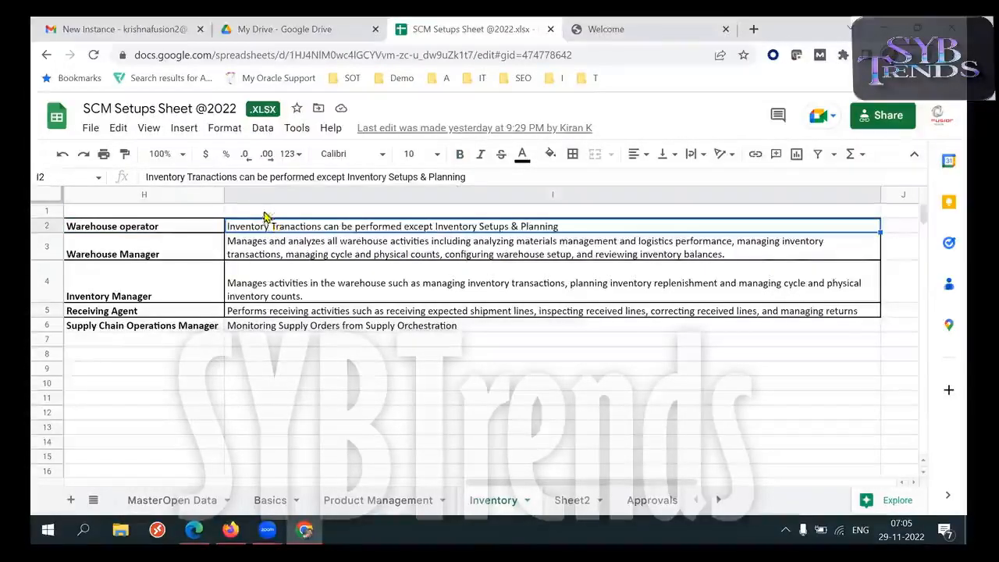
# Step: Go back to column C and review each inventory transaction individually, from Mis Receipt to Inter Org Transfer
pyautogui.click(160, 256)
pyautogui.press('Left')
pyautogui.press('Left')
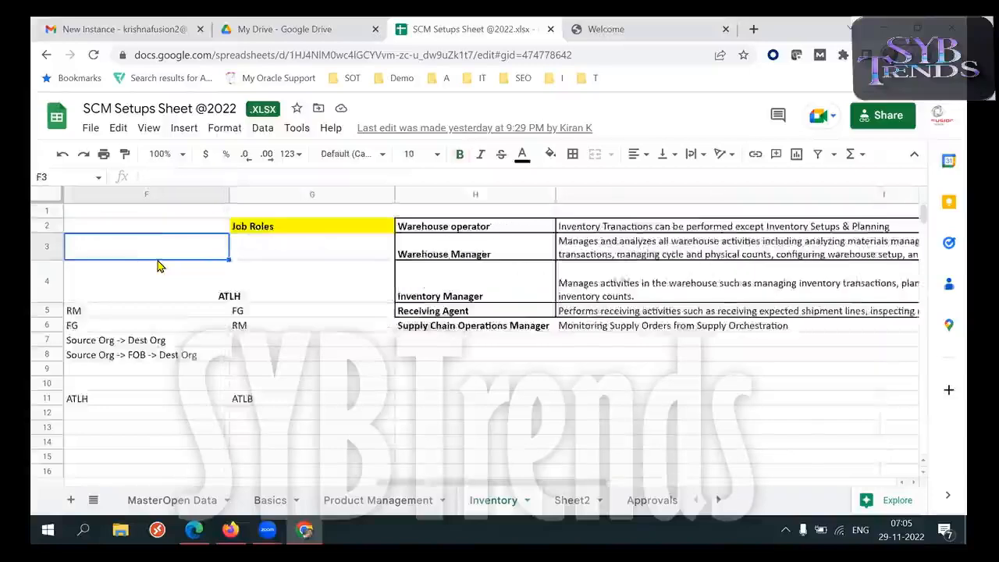
pyautogui.press('Left')
pyautogui.press('Left')
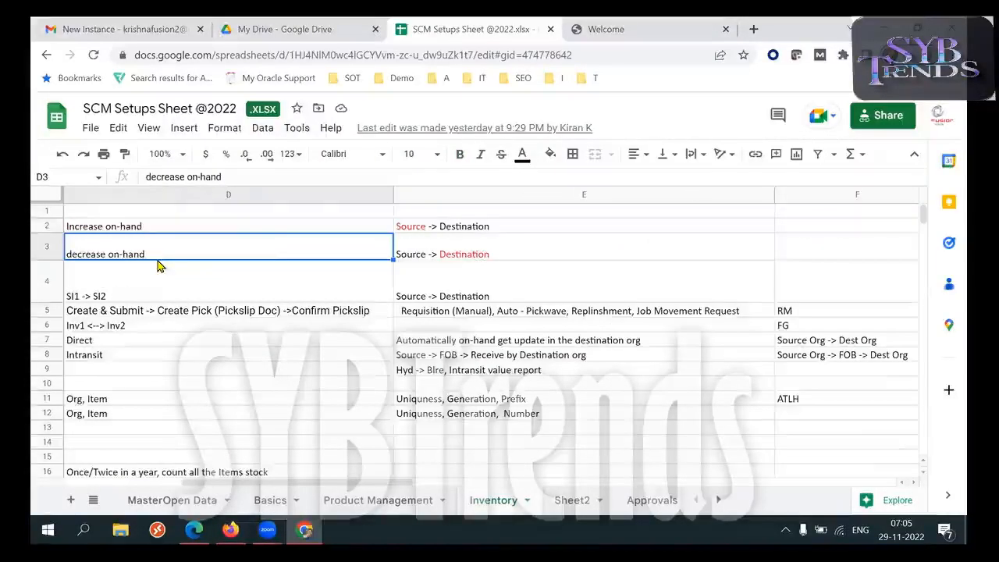
pyautogui.press('Left')
pyautogui.press('Left')
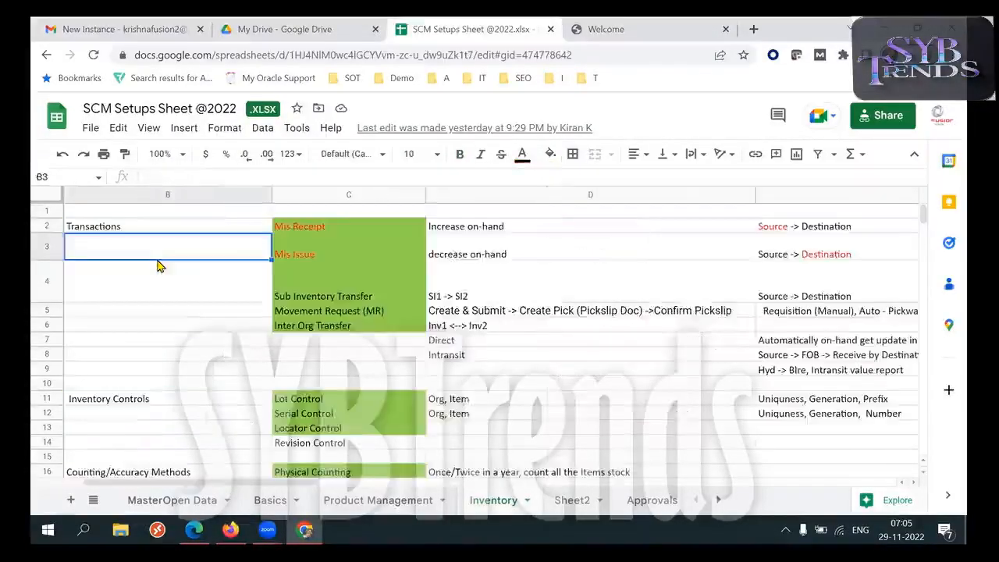
pyautogui.click(131, 221)
pyautogui.click(342, 228)
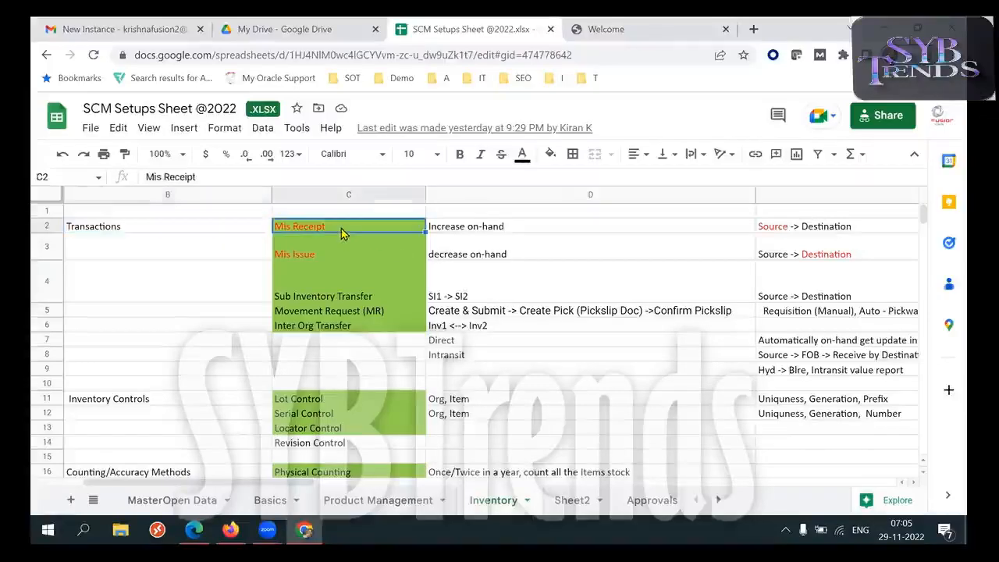
pyautogui.click(361, 246)
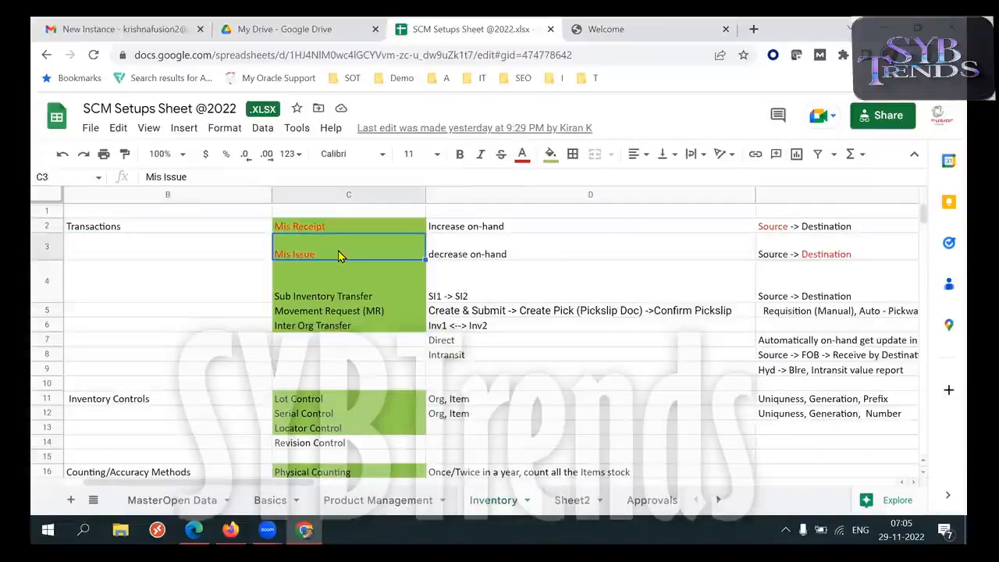
pyautogui.click(347, 292)
pyautogui.click(384, 318)
pyautogui.click(371, 329)
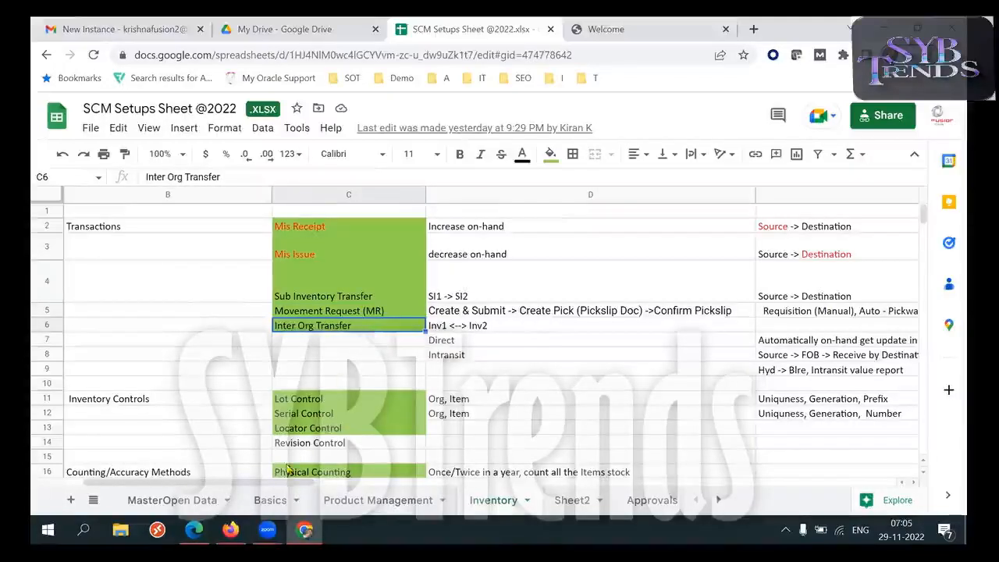
# Step: Switch to the Oracle Security Console, search user accounts for "49K Business" and open the 49K Business User account details
pyautogui.hotkey('alt', 'Tab')
pyautogui.click(78, 290)
pyautogui.click(556, 221)
pyautogui.write('49K Business')
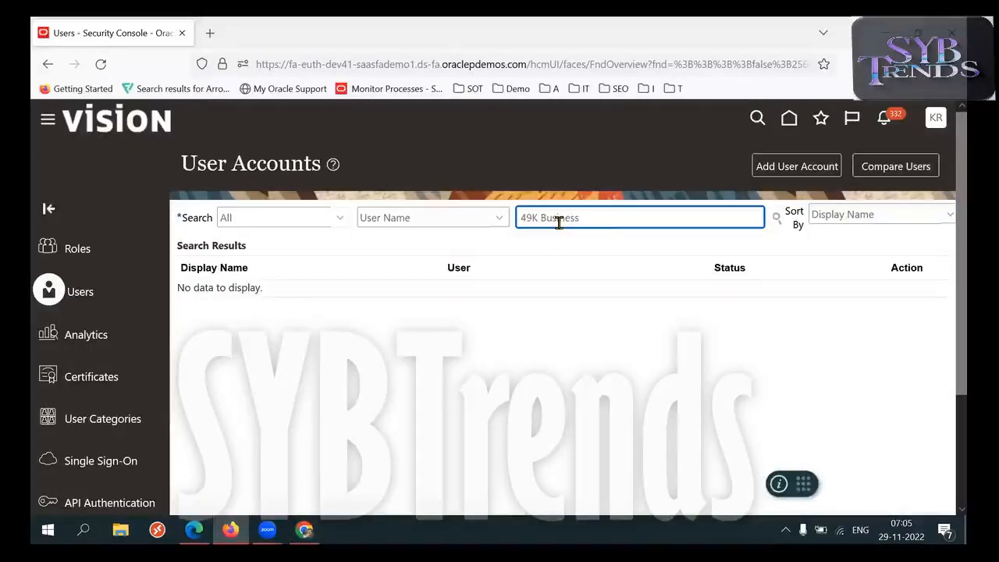
pyautogui.press('Return')
pyautogui.click(251, 309)
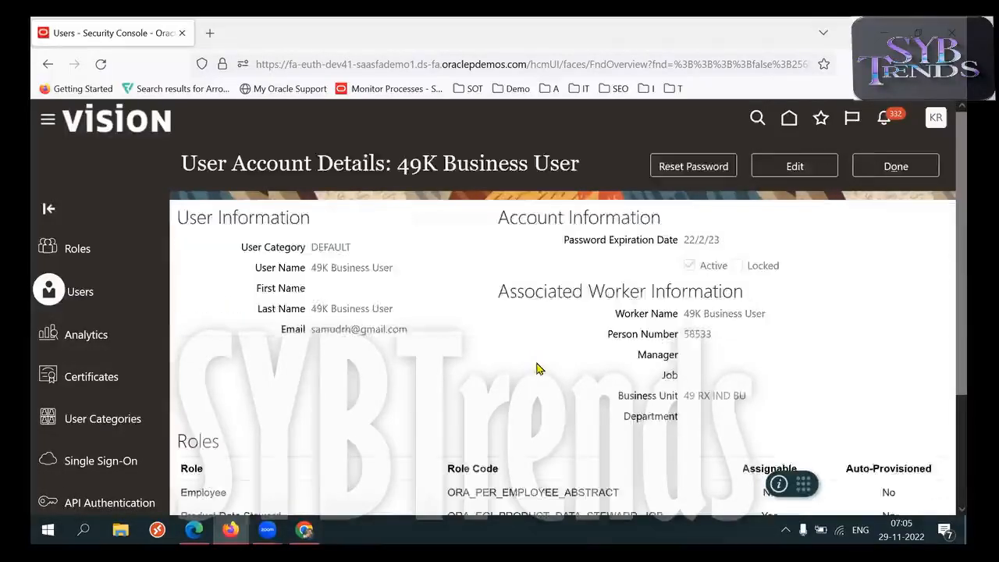
# Step: Add the Warehouse Operator role (ORA_INV_WAREHOUSE_OPERATOR_JOB) to the 49K Business User account, save it and return to the user accounts list
pyautogui.click(793, 165)
pyautogui.scroll(-1, 952, 302)
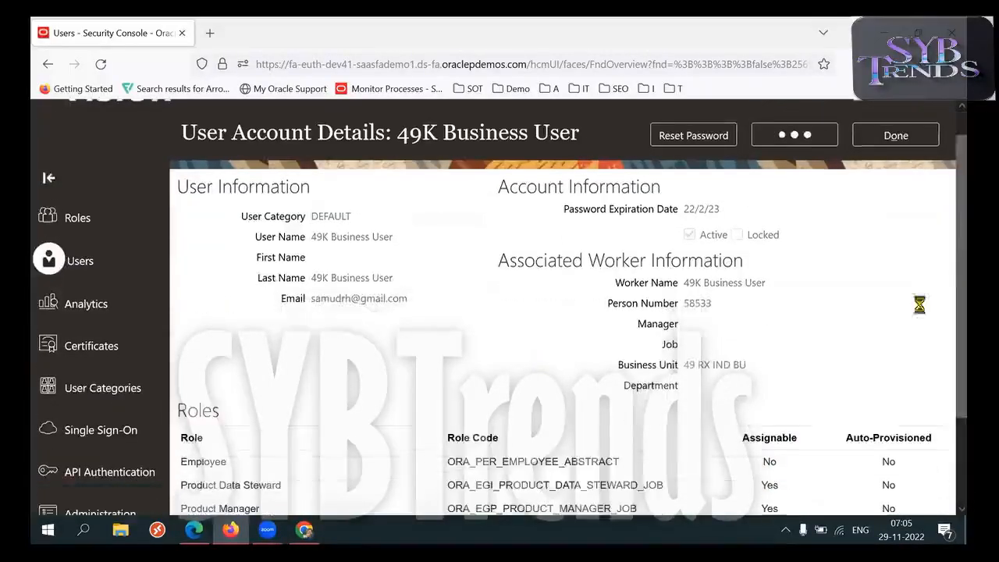
pyautogui.scroll(-3, 612, 324)
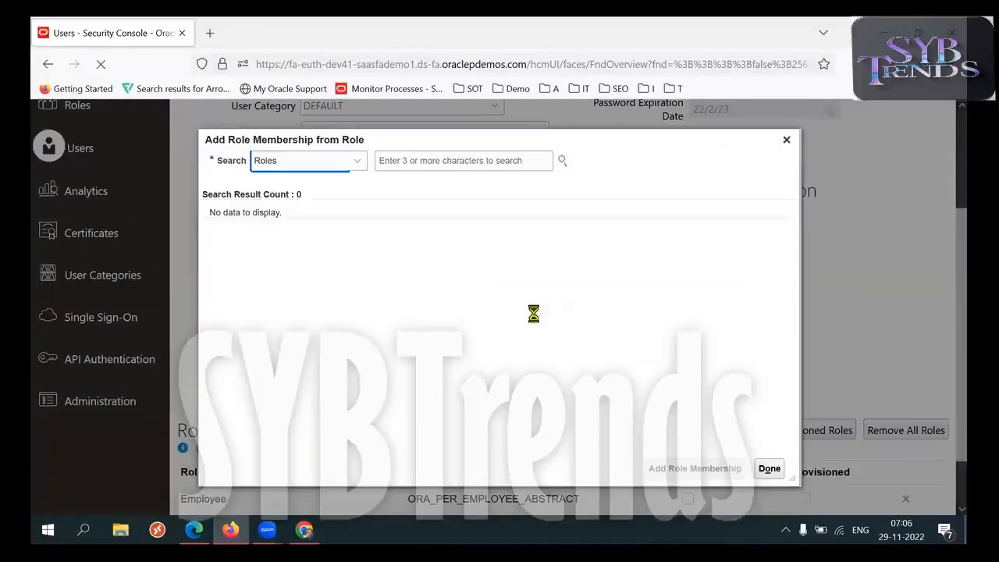
pyautogui.click(481, 168)
pyautogui.write('Warehouse O')
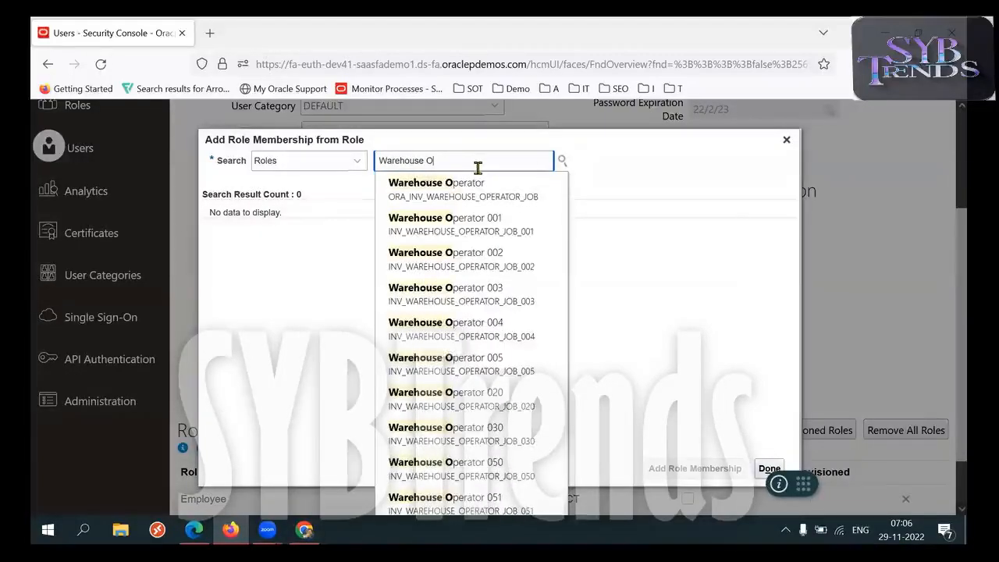
pyautogui.click(466, 188)
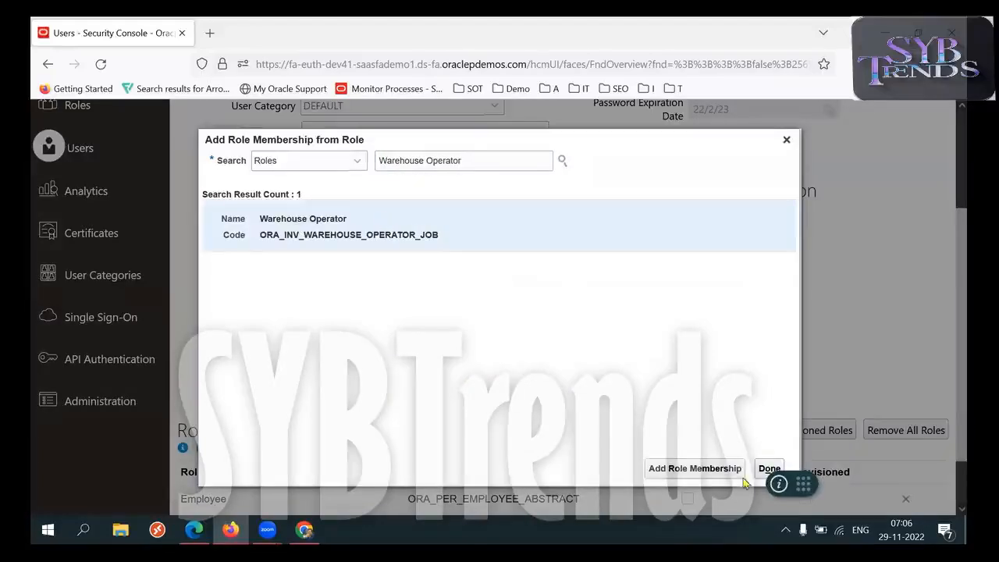
pyautogui.click(705, 478)
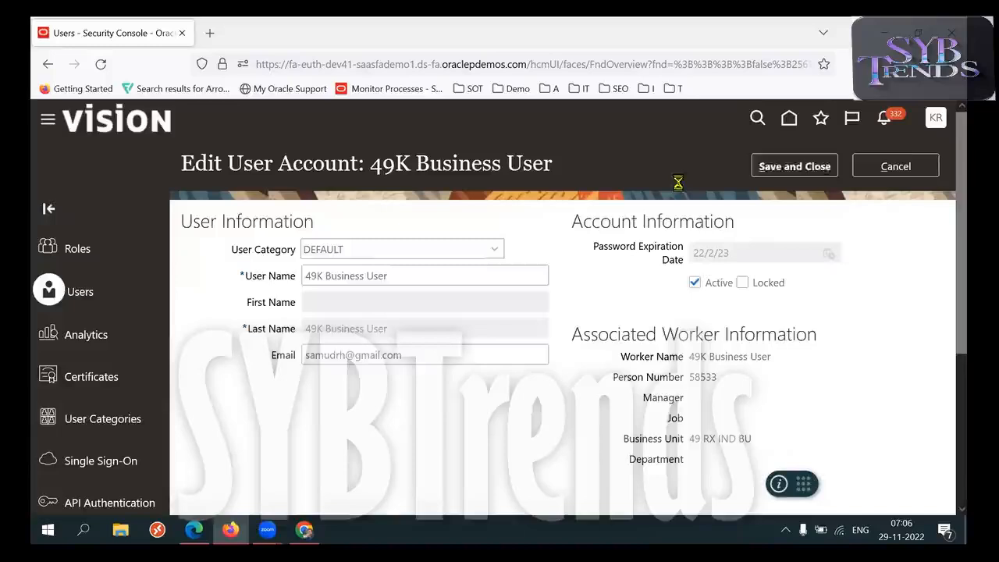
pyautogui.click(795, 166)
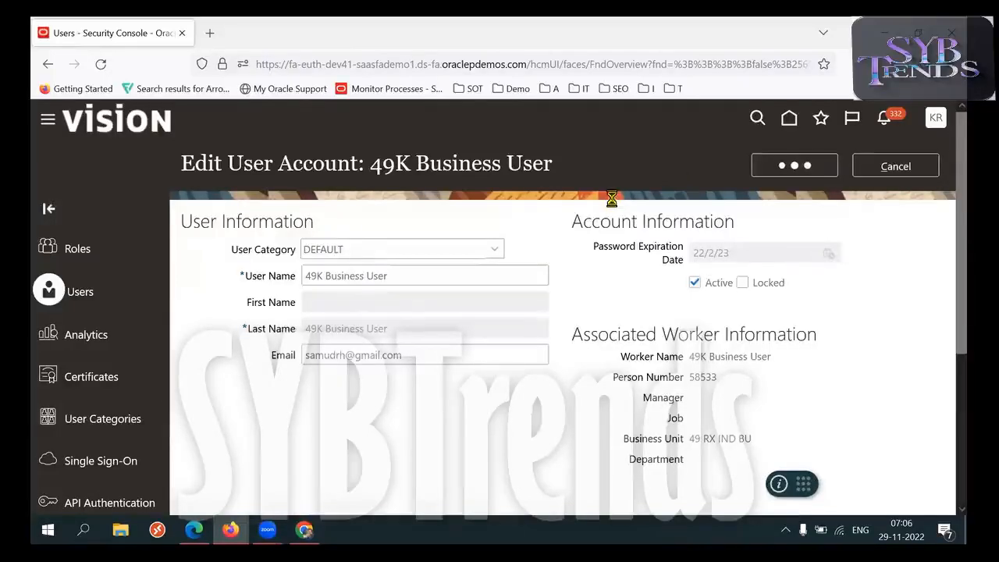
pyautogui.click(906, 170)
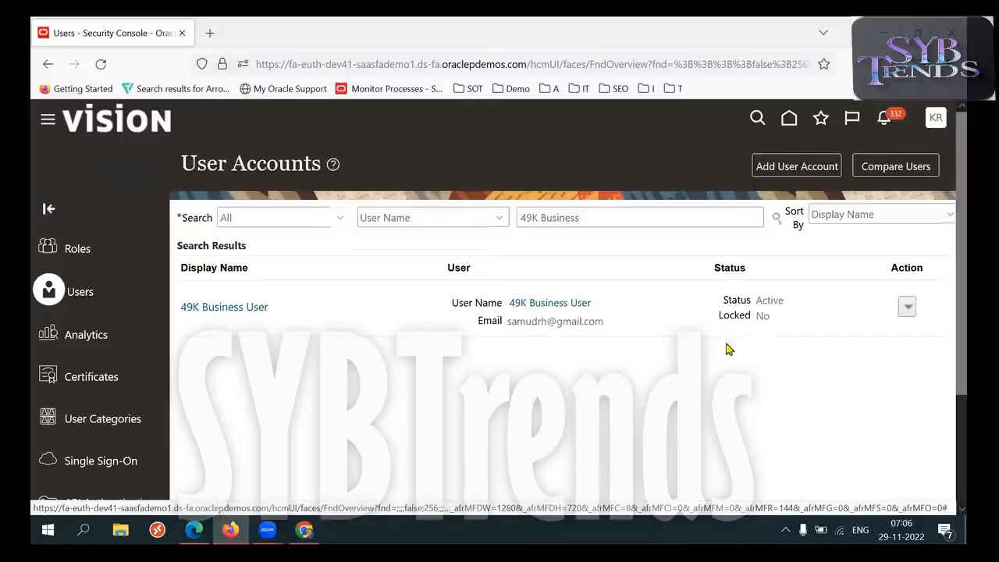
# Step: Show the browser full screen, go to Setup and Maintenance and open its setup search page
pyautogui.moveTo(295, 314); pyautogui.dragTo(185, 314)
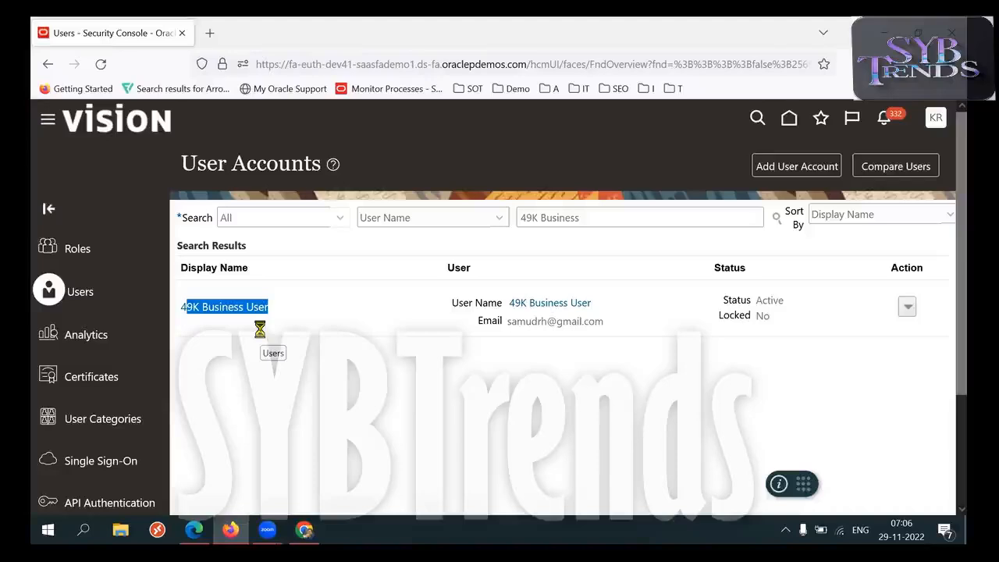
pyautogui.press('F11')
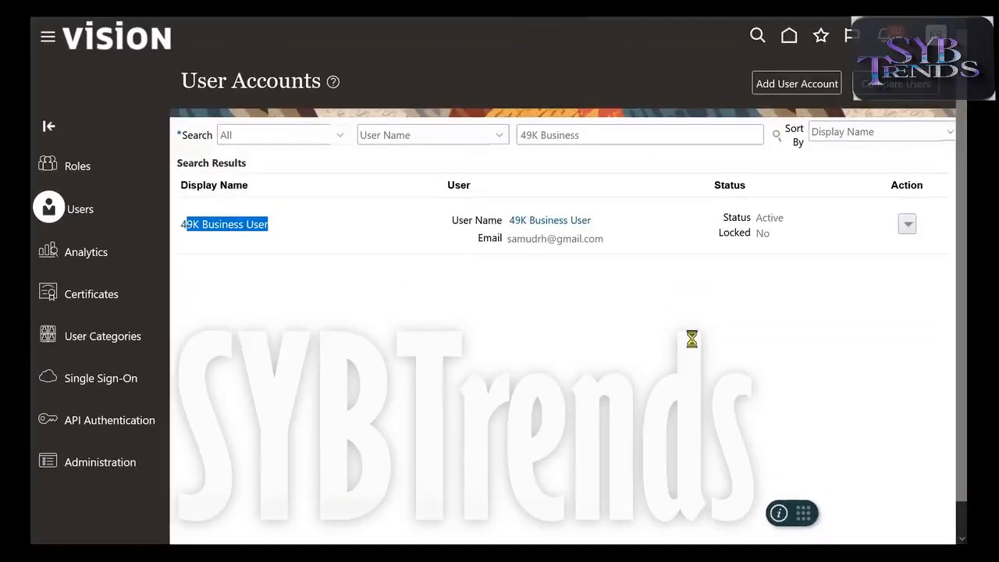
pyautogui.click(696, 258)
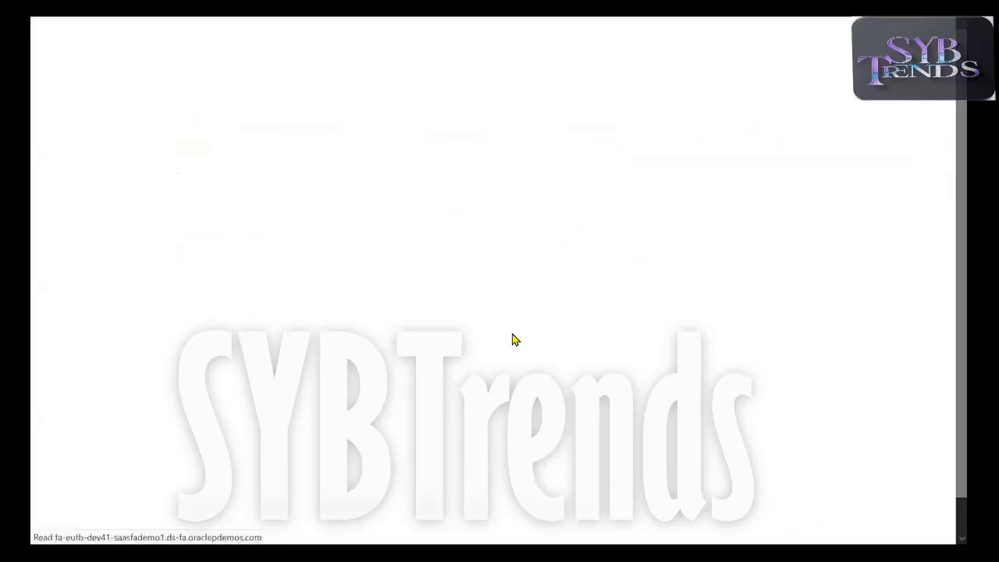
pyautogui.click(938, 231)
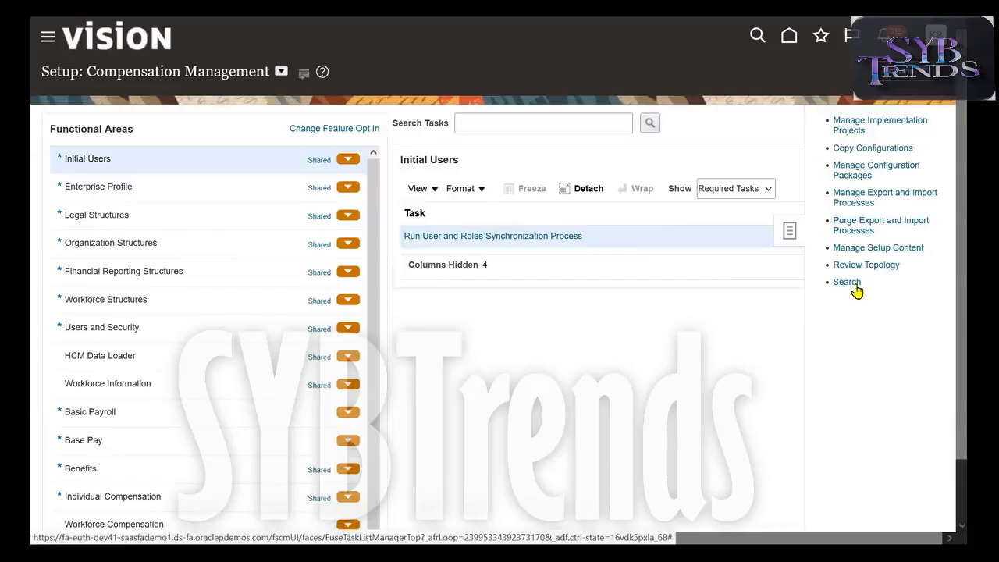
pyautogui.click(854, 287)
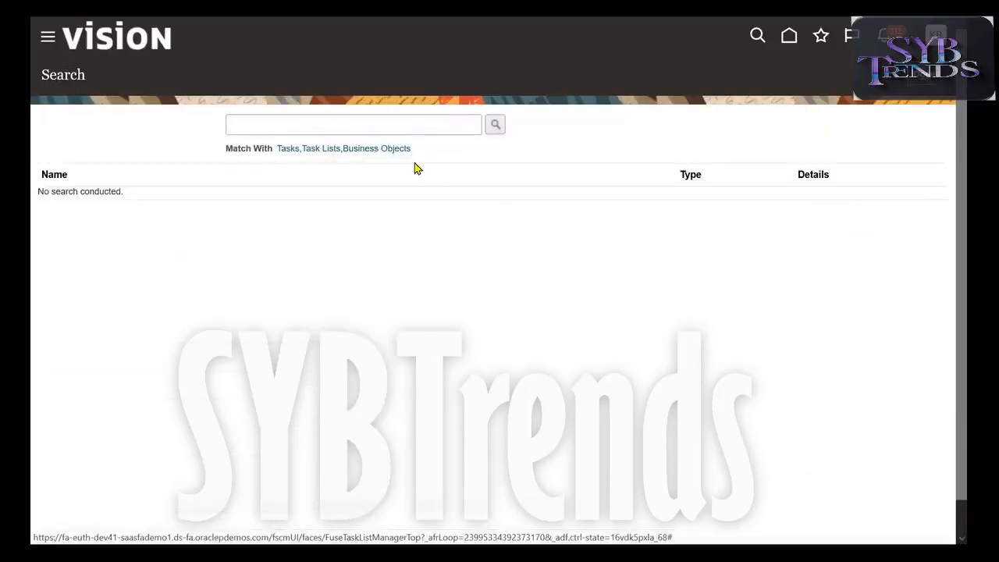
# Step: Search the setup tasks for "Manage Data Acc" and open Manage Data Access for Users
pyautogui.click(380, 130)
pyautogui.write('Manage Data Acc')
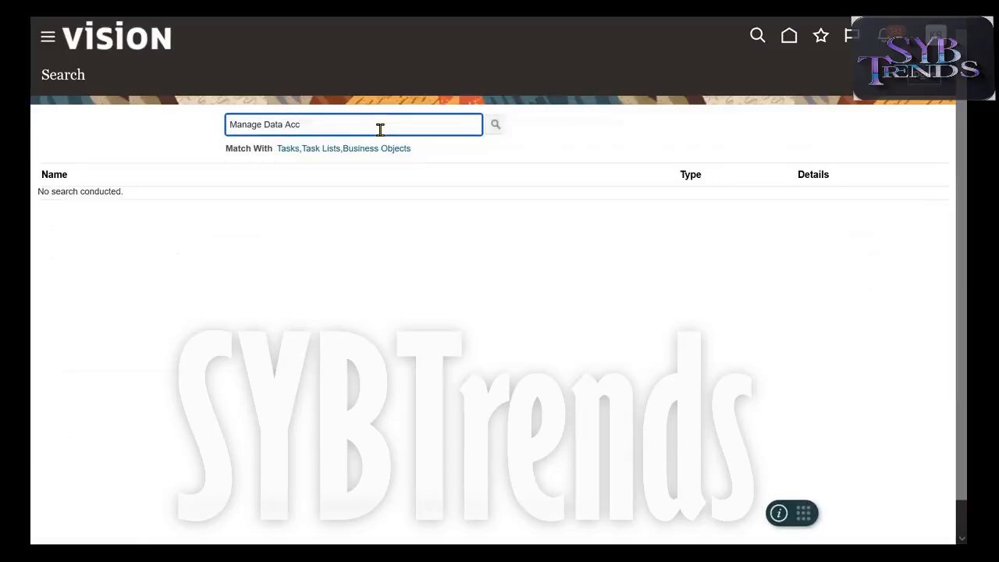
pyautogui.press('Return')
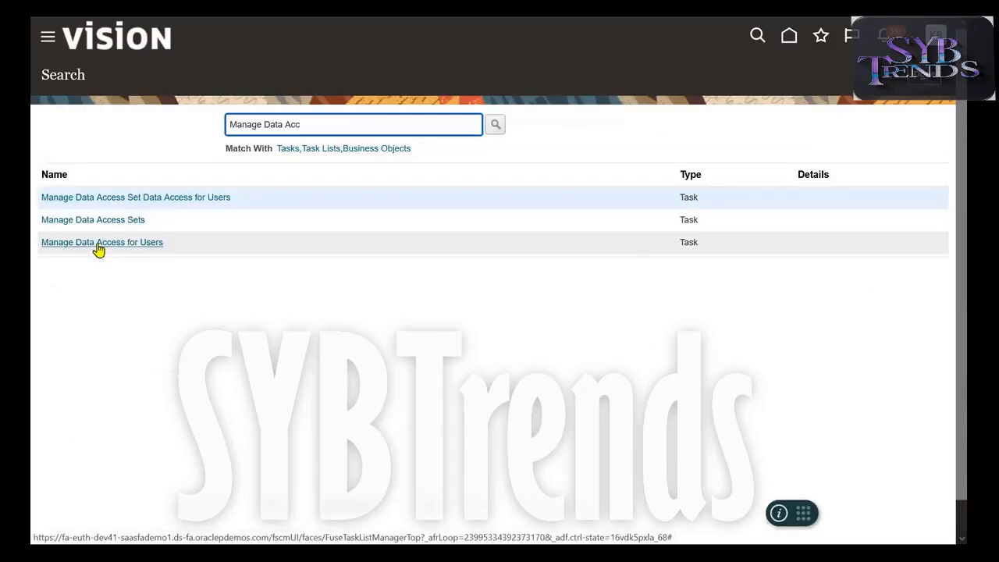
pyautogui.click(159, 242)
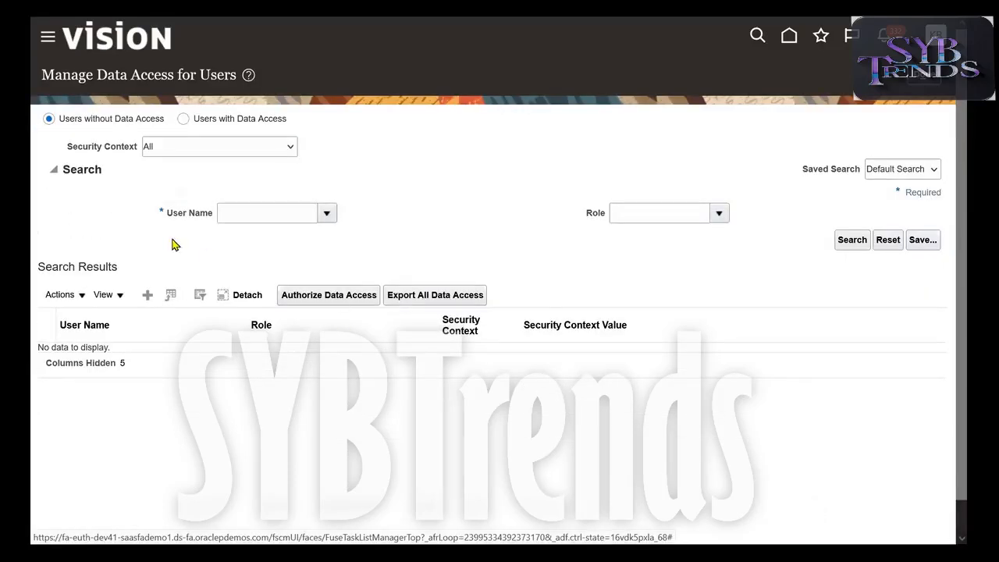
# Step: Create a new data access entry for 49K Business User with the Warehouse Operator role
pyautogui.click(149, 294)
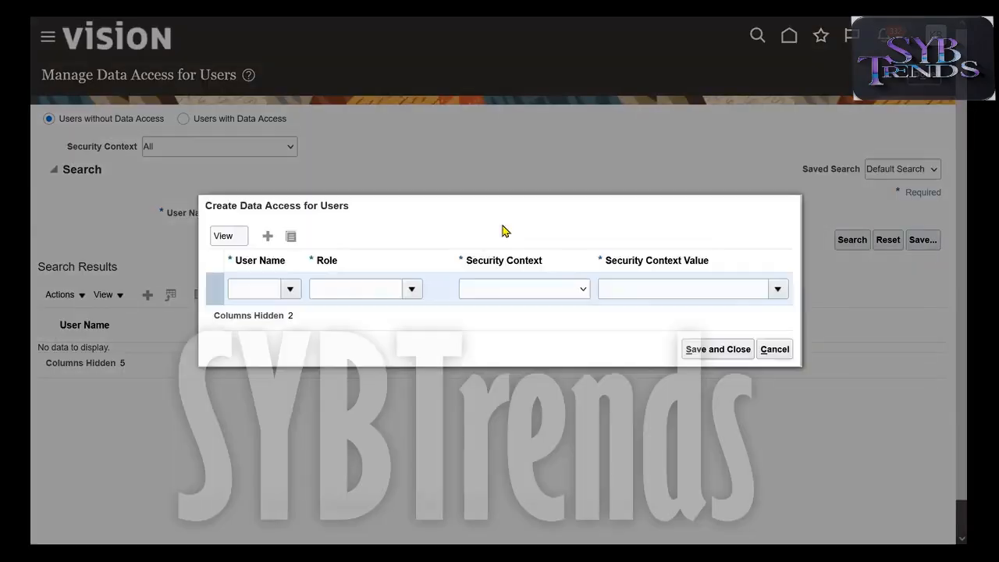
pyautogui.click(255, 295)
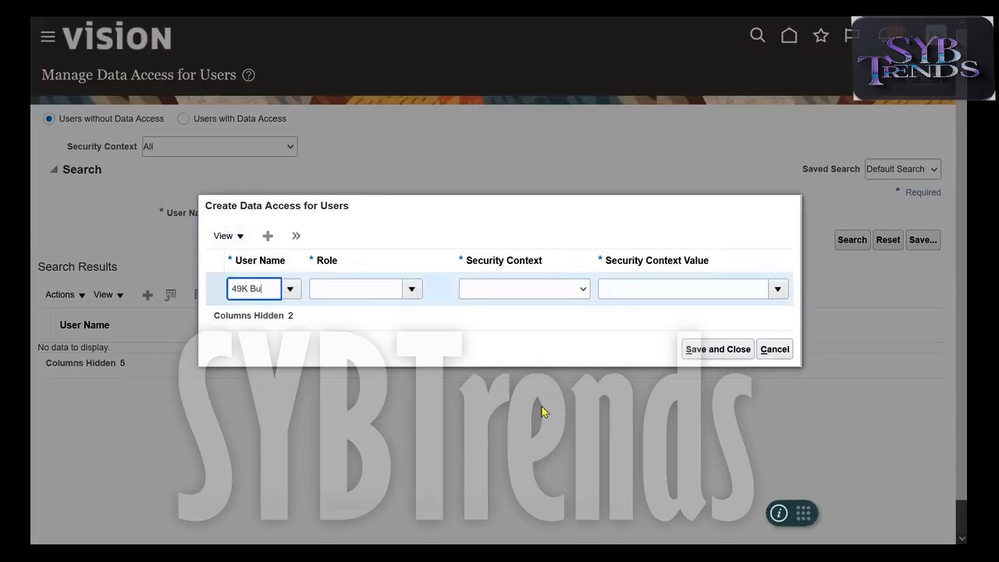
pyautogui.click(273, 311)
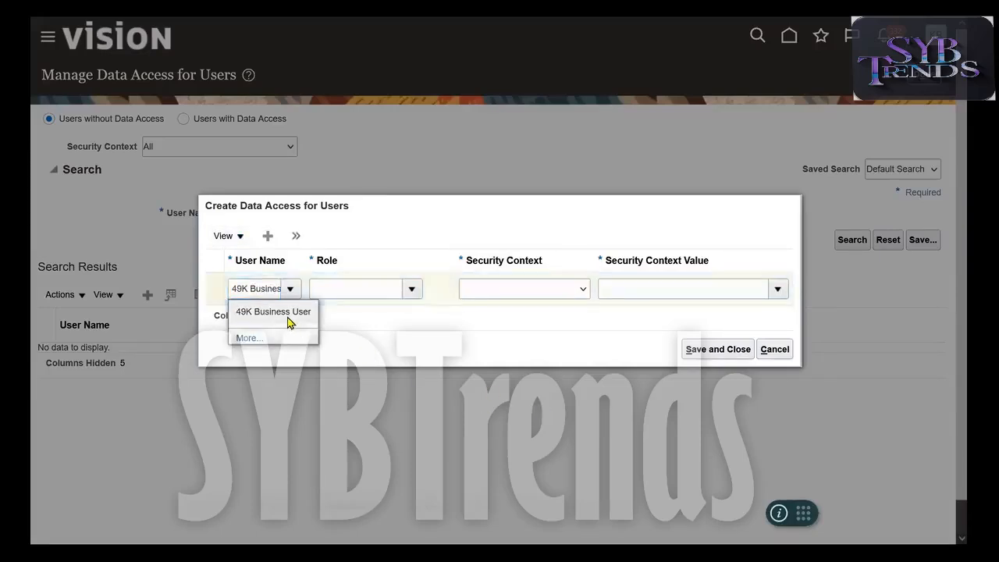
pyautogui.click(394, 295)
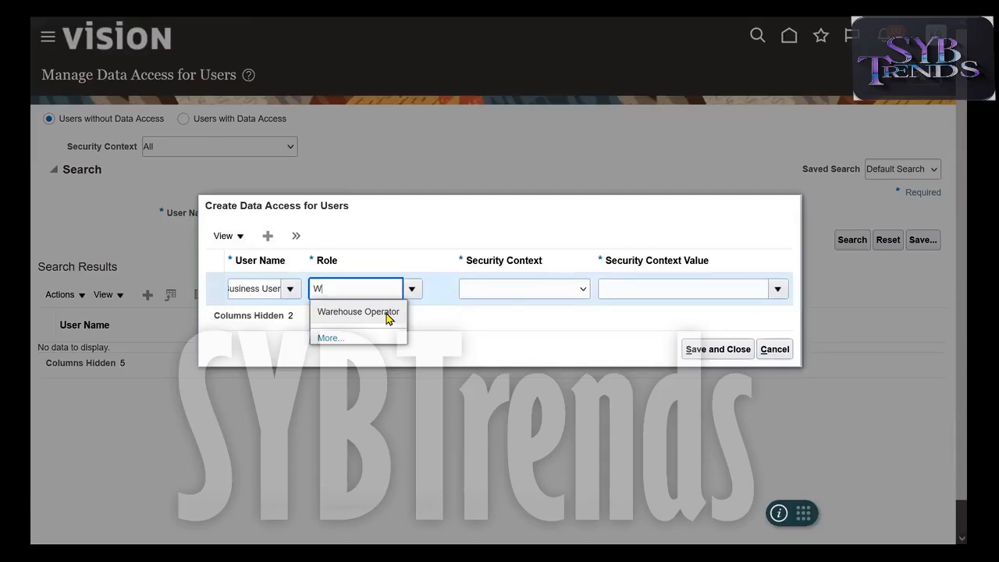
pyautogui.click(386, 313)
pyautogui.press('Tab')
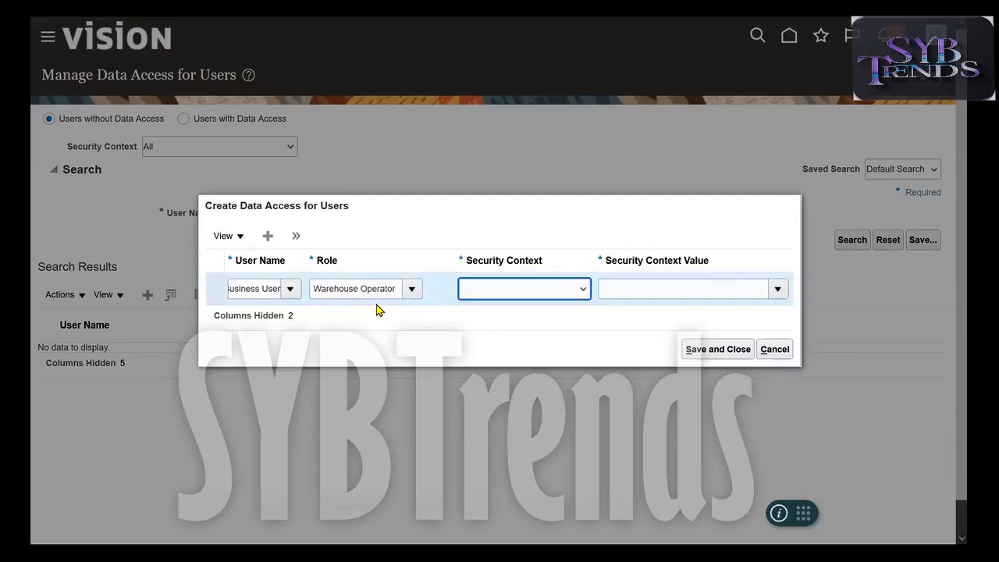
# Step: Set the entry's security context to Inventory organization and its security context value to 49RXHYDINVORG
pyautogui.click(381, 289)
pyautogui.click(521, 295)
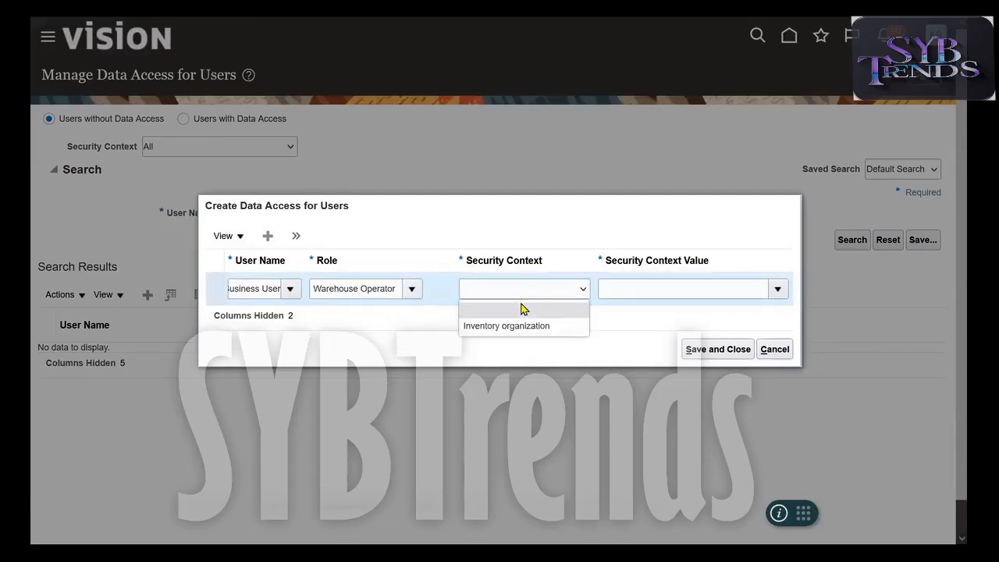
pyautogui.click(513, 326)
pyautogui.click(658, 290)
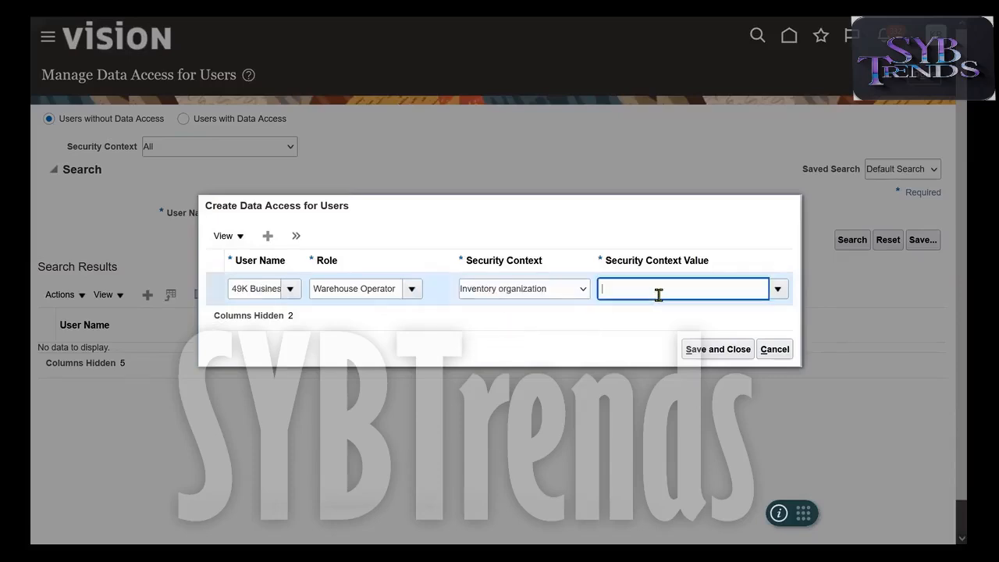
pyautogui.write('49RX')
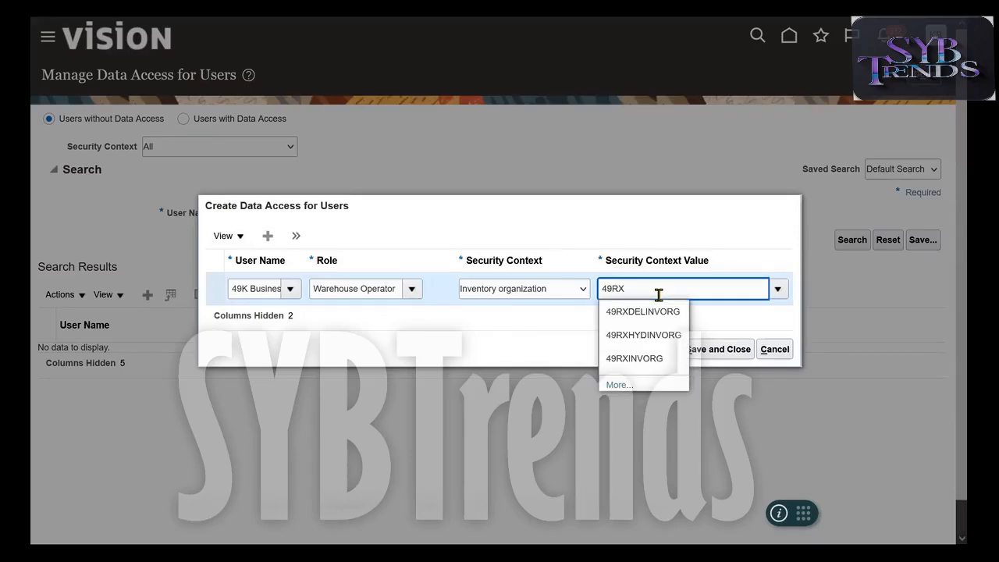
pyautogui.click(646, 336)
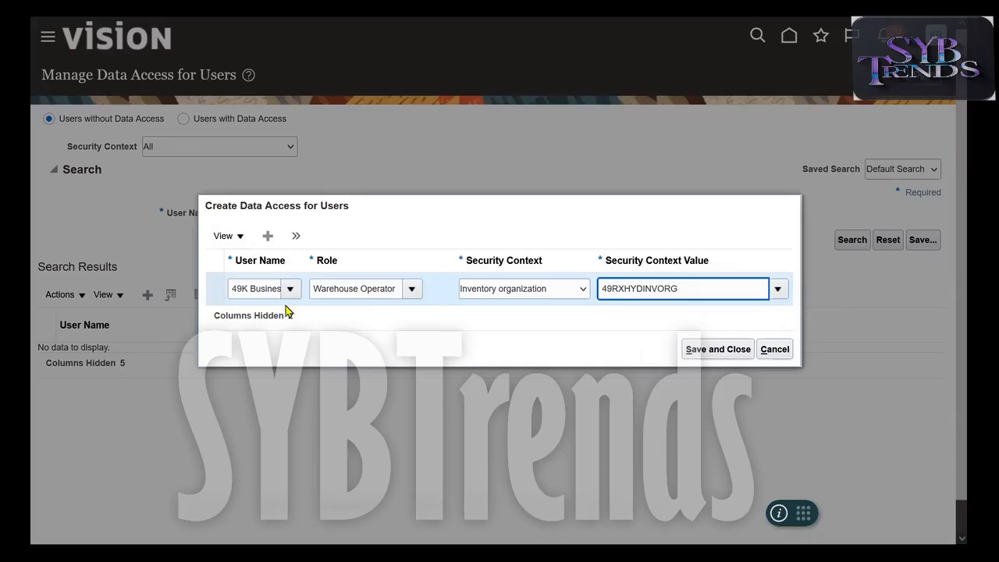
# Step: Review the entry's user name, role and security context value before adding another organization
pyautogui.click(247, 293)
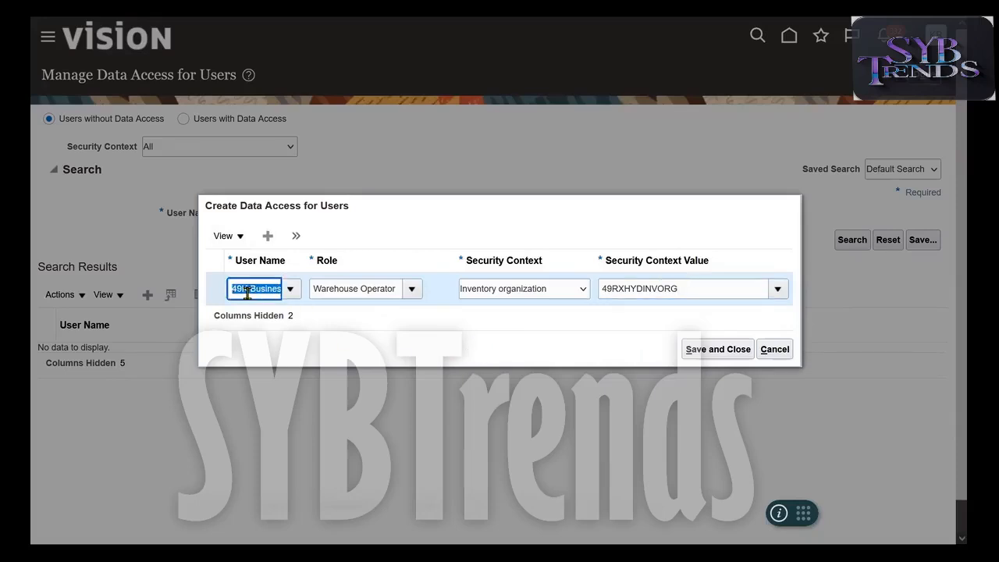
pyautogui.click(343, 286)
pyautogui.click(694, 287)
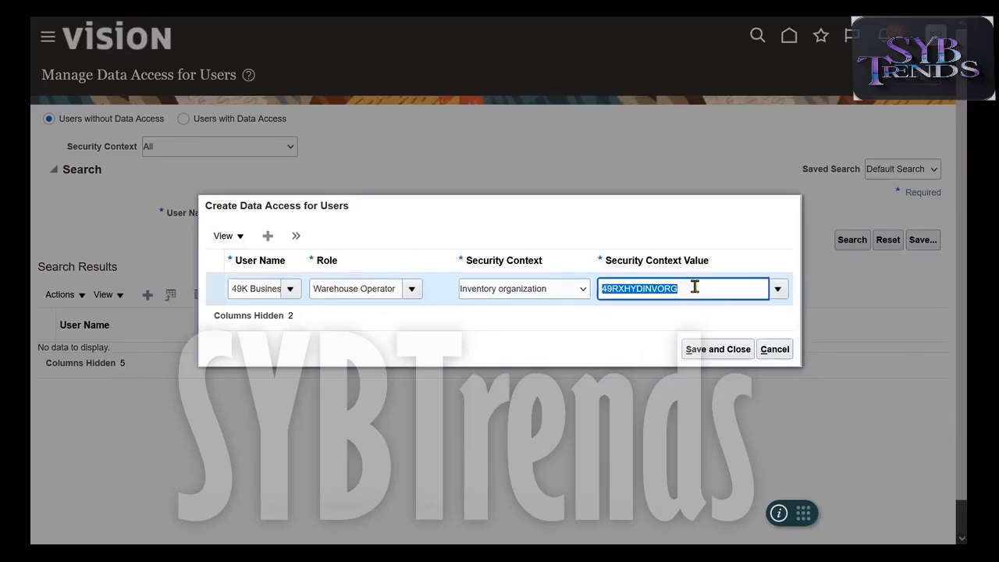
pyautogui.doubleClick(695, 287)
pyautogui.tripleClick(335, 287)
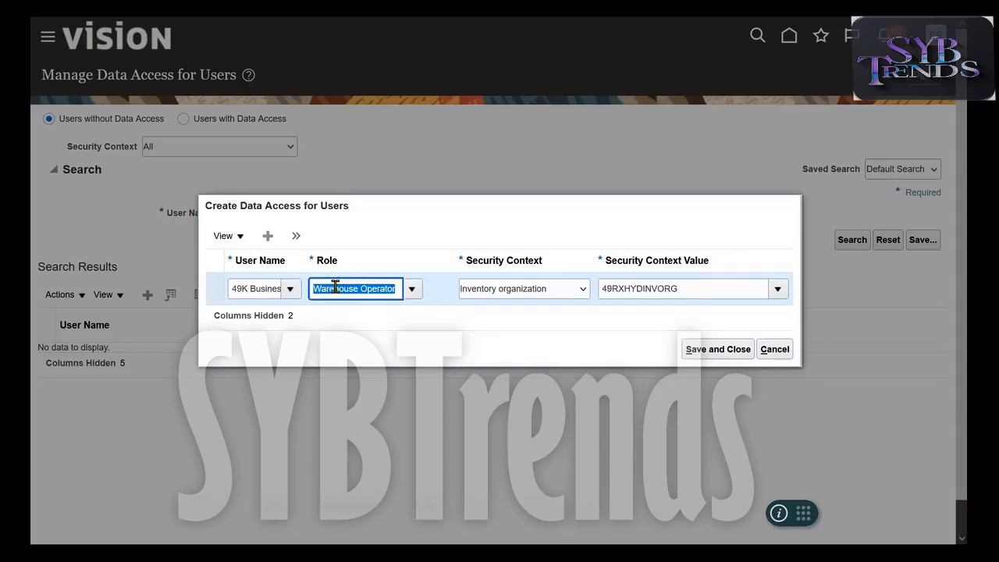
pyautogui.tripleClick(335, 287)
pyautogui.doubleClick(687, 290)
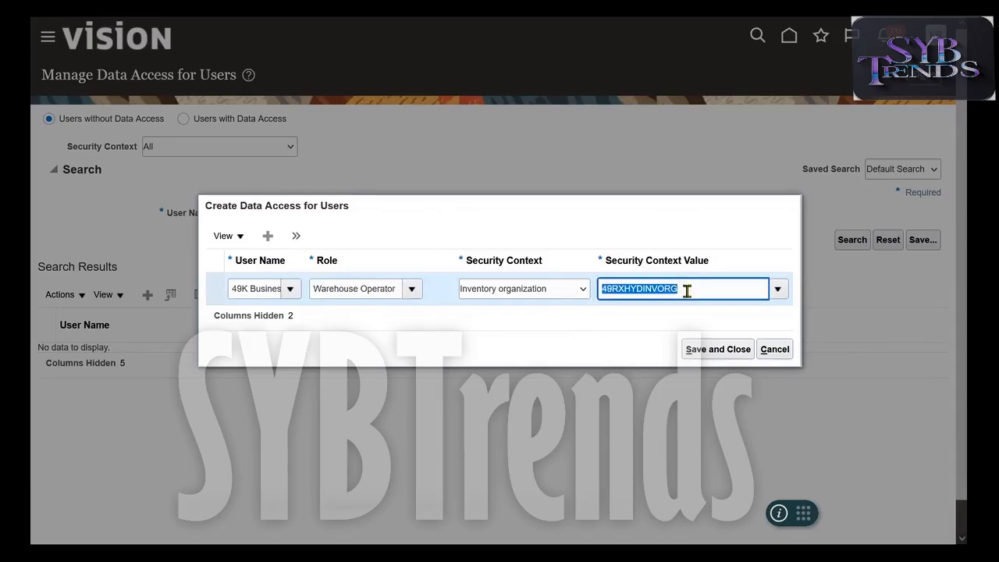
pyautogui.doubleClick(687, 291)
pyautogui.doubleClick(687, 290)
# Step: Duplicate the data access entry and set the copy's security context value to 49RXDELINVORG
pyautogui.click(295, 235)
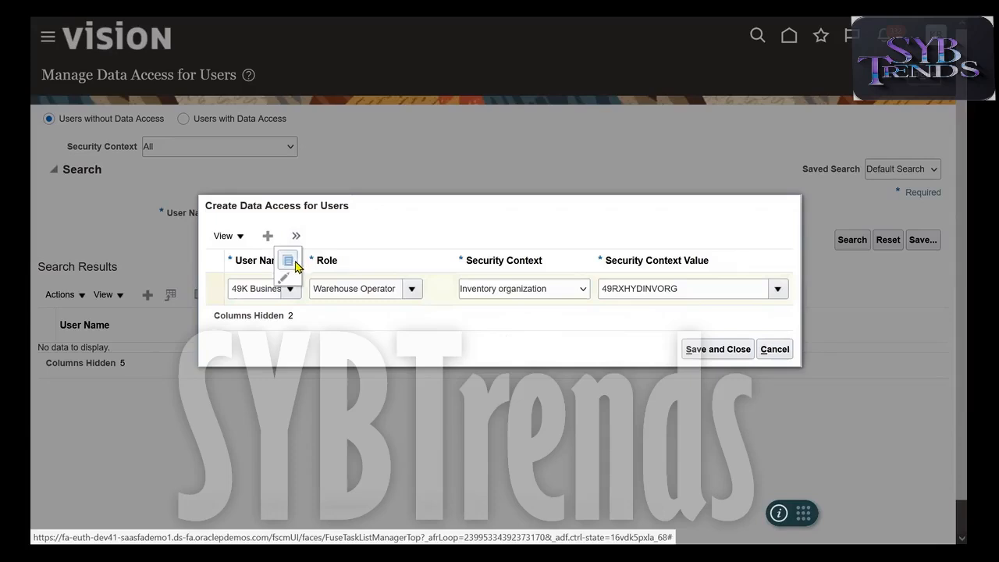
pyautogui.click(288, 260)
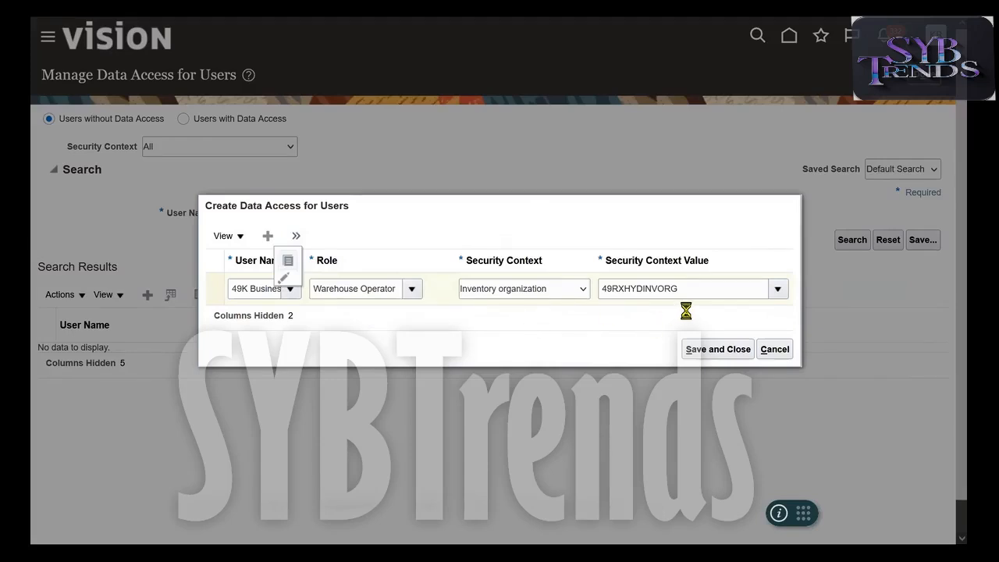
pyautogui.click(655, 273)
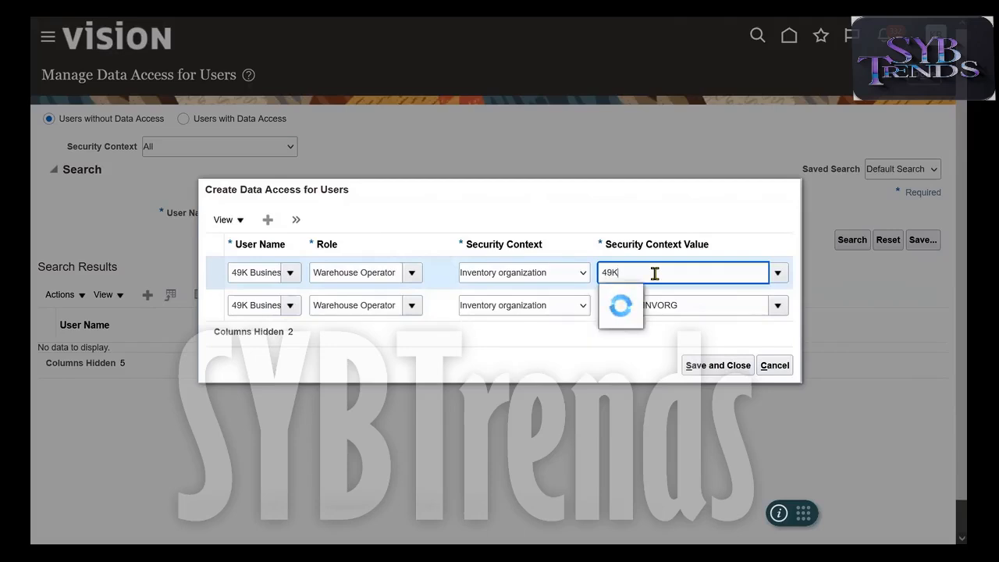
pyautogui.write('49K')
pyautogui.press('BackSpace')
pyautogui.write('RXDELINVORG')
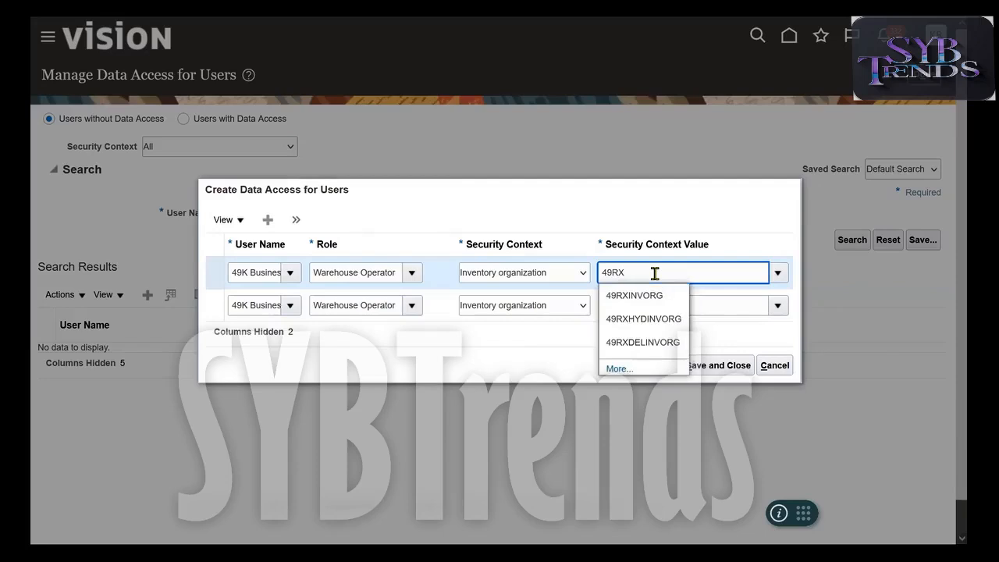
pyautogui.click(645, 344)
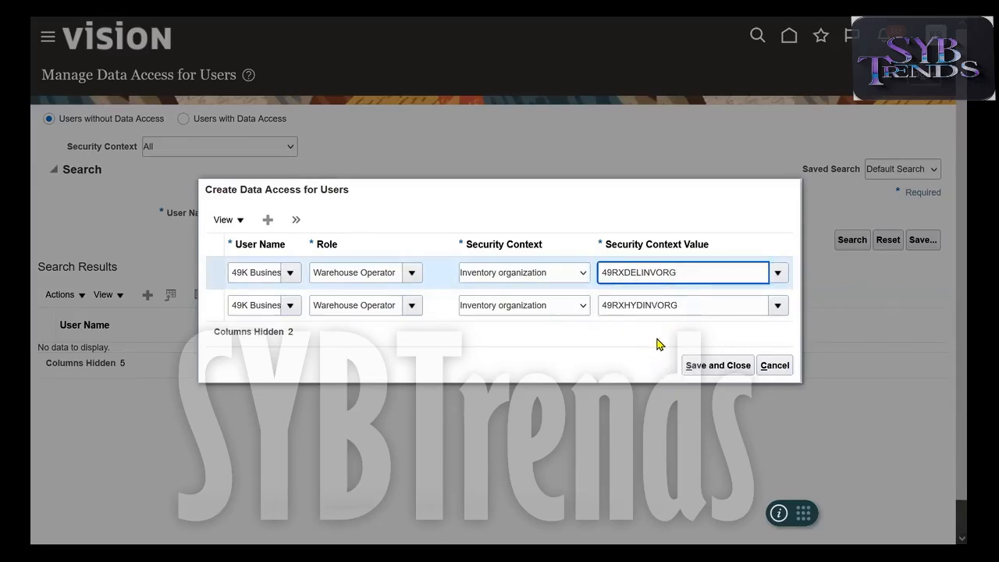
# Step: Save the data access entries, return to the setup task search and leave full-screen view
pyautogui.click(724, 367)
pyautogui.click(928, 82)
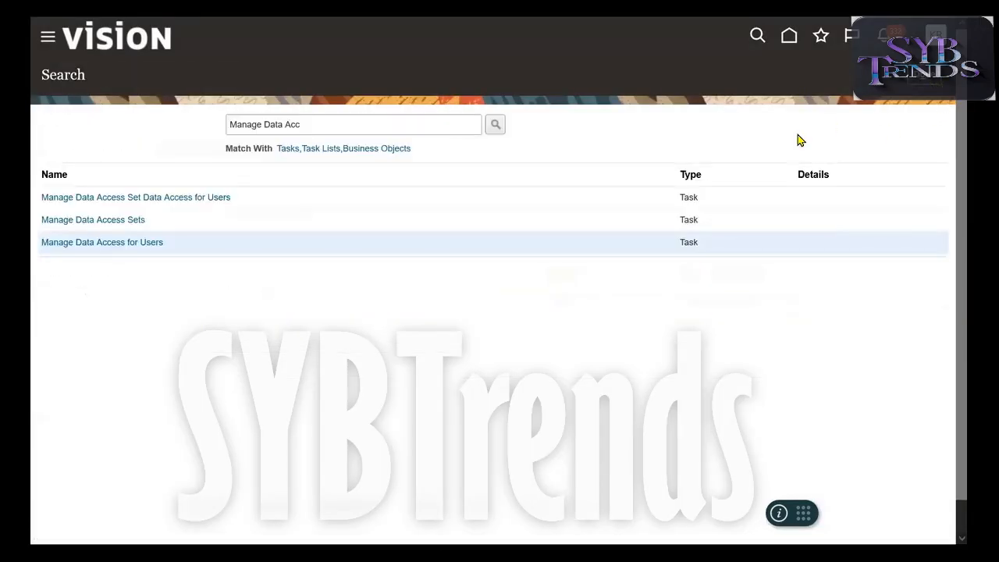
pyautogui.press('F11')
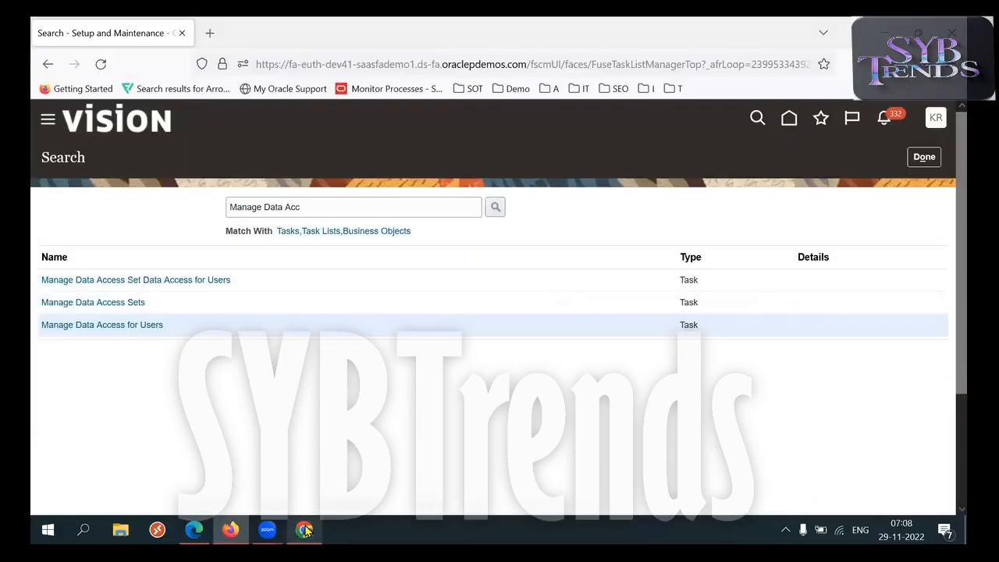
# Step: Switch to Chrome and open Inventory Management under Supply Chain Execution from the 49K Business User's home page
pyautogui.click(306, 531)
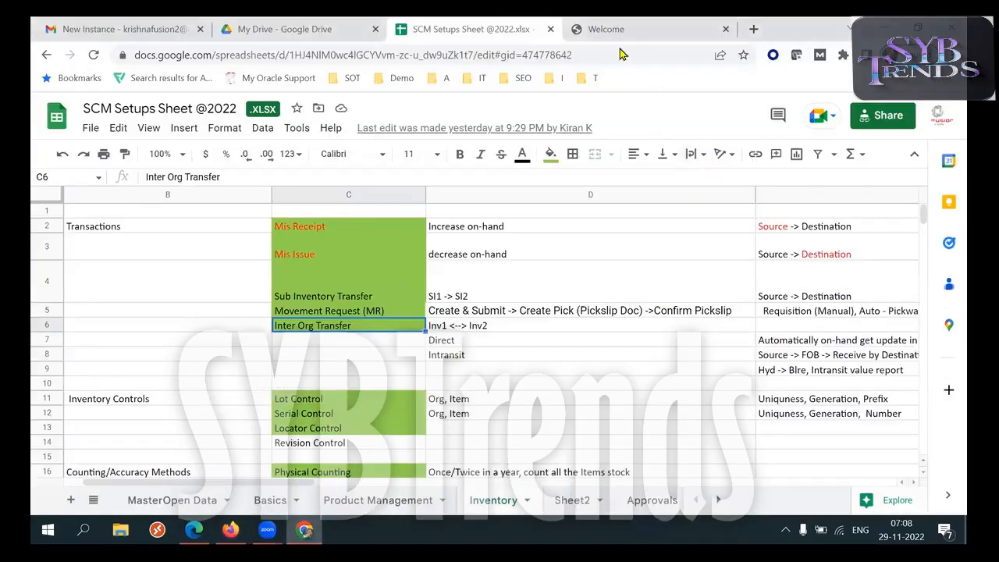
pyautogui.click(608, 31)
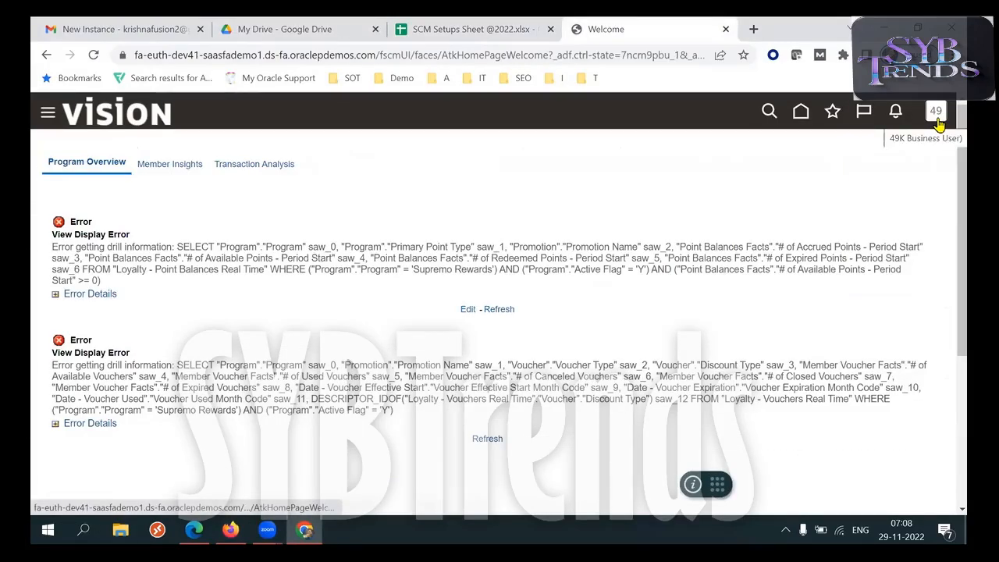
pyautogui.click(802, 111)
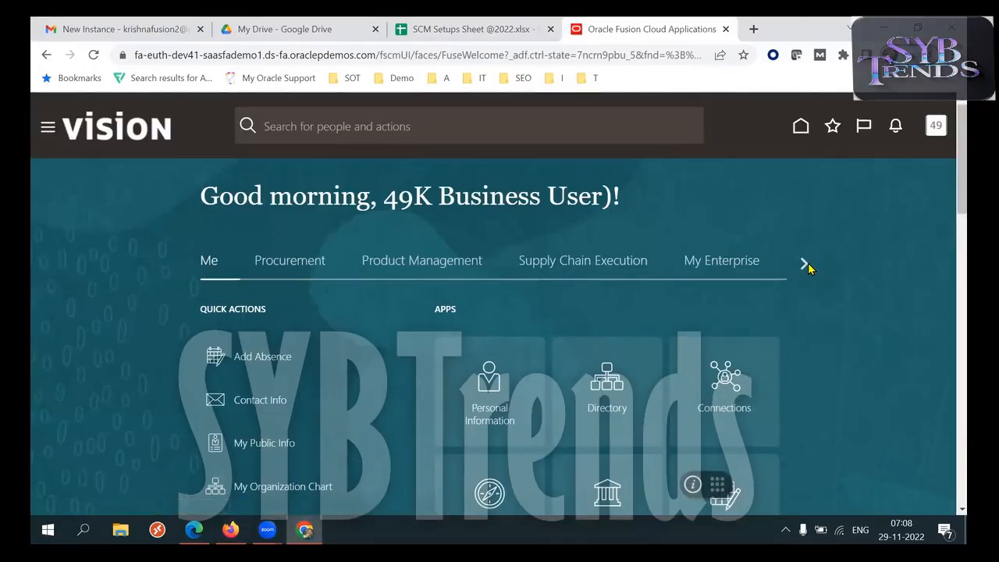
pyautogui.click(597, 261)
pyautogui.scroll(-1, 709, 233)
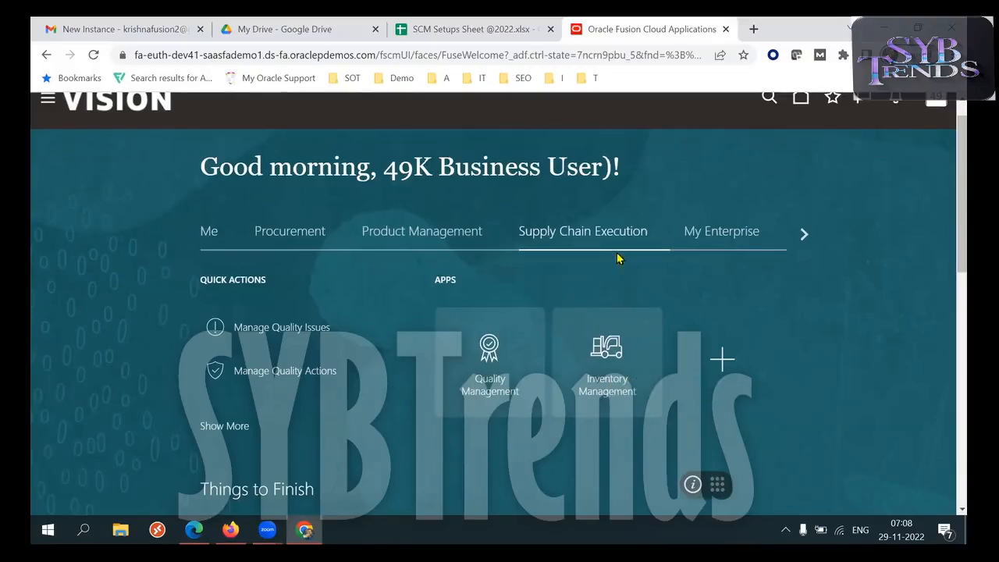
pyautogui.click(612, 362)
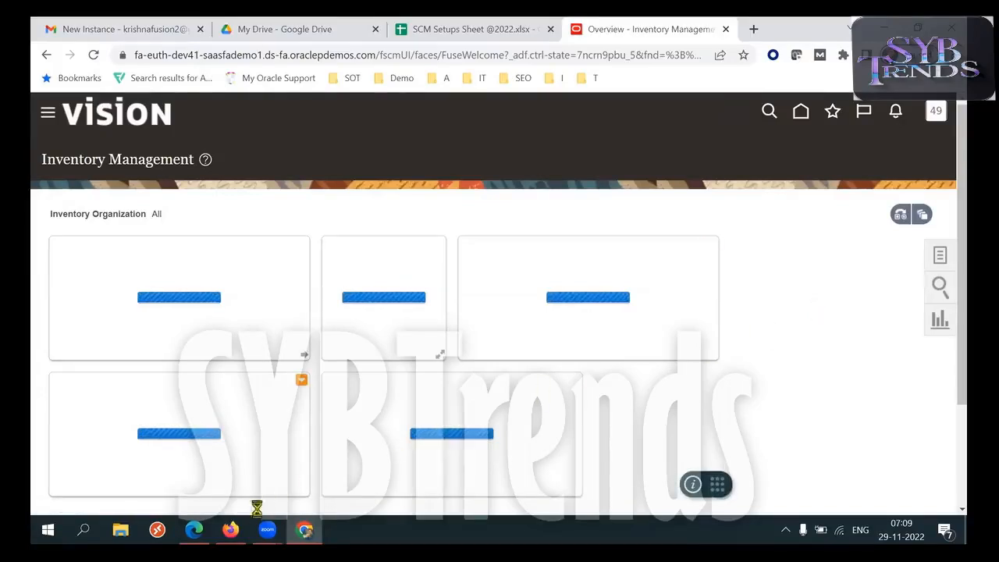
pyautogui.click(233, 532)
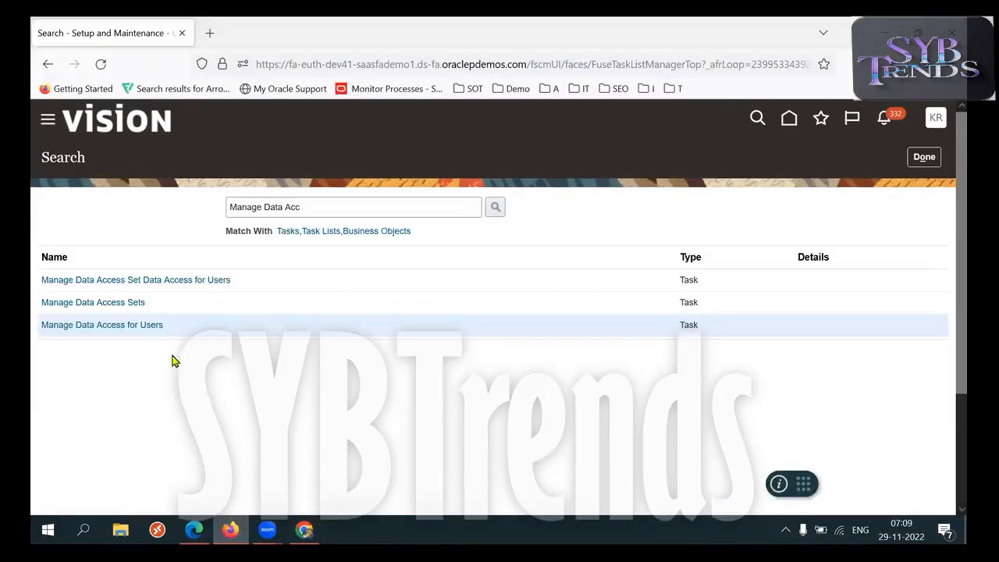
pyautogui.click(304, 530)
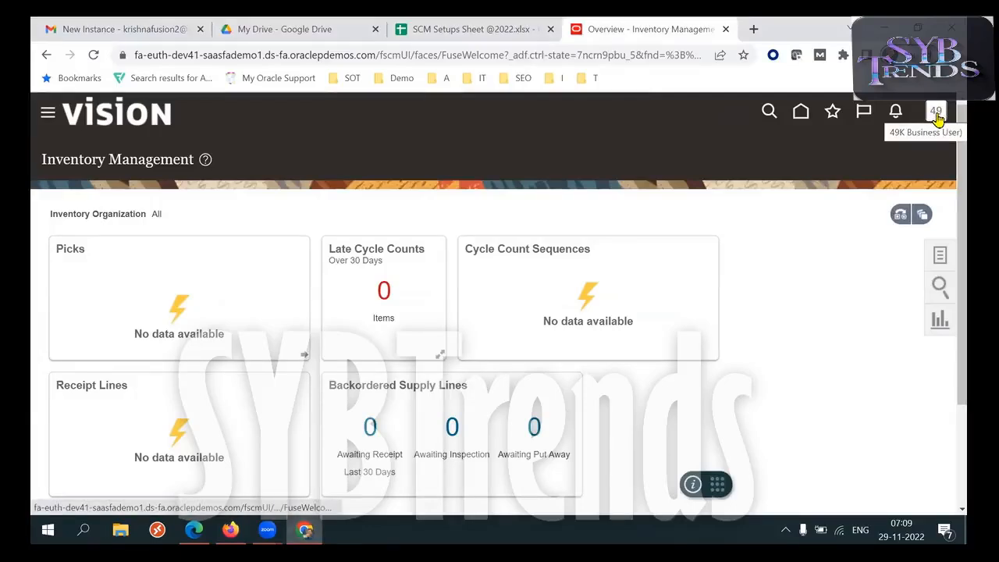
pyautogui.click(232, 530)
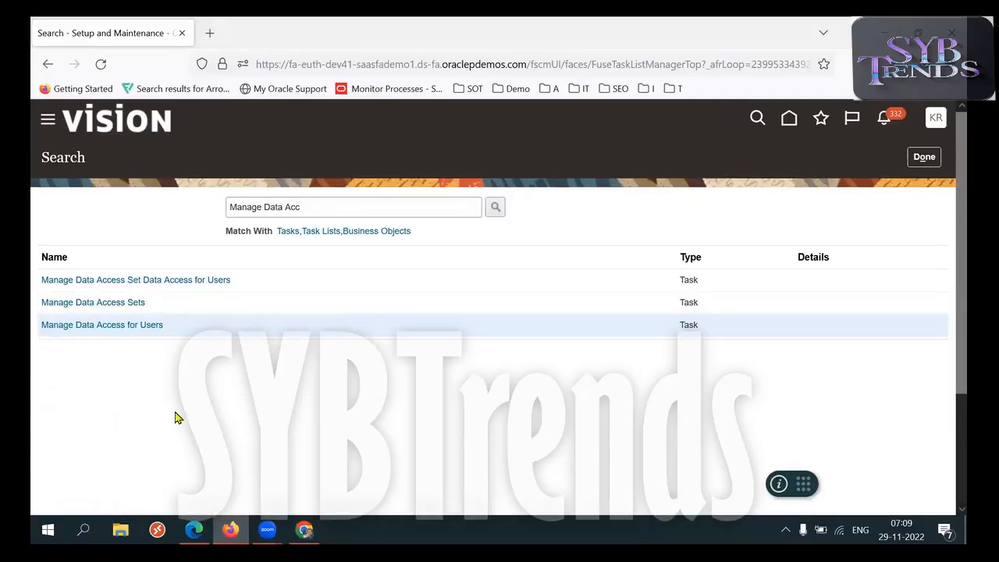
pyautogui.click(305, 529)
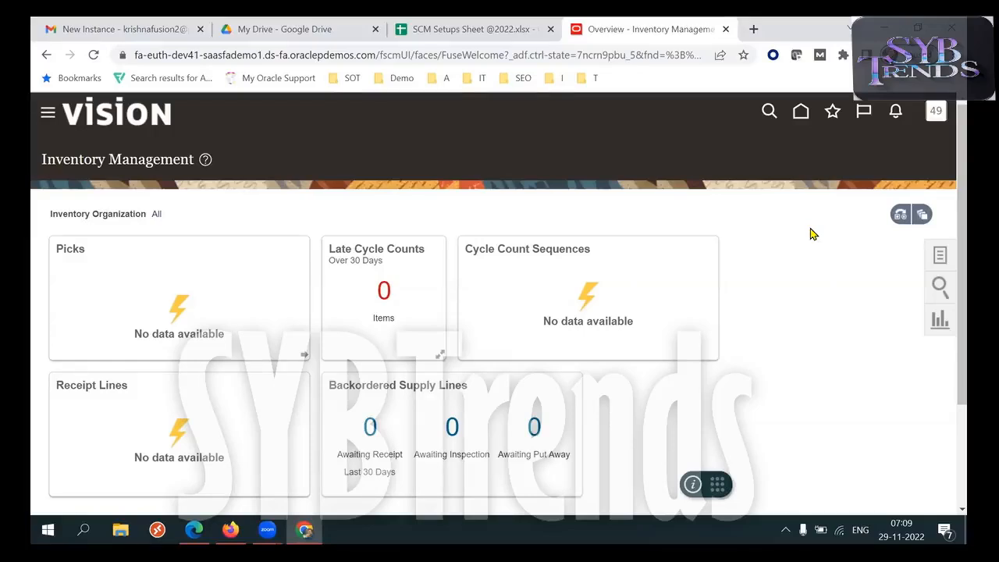
pyautogui.click(940, 255)
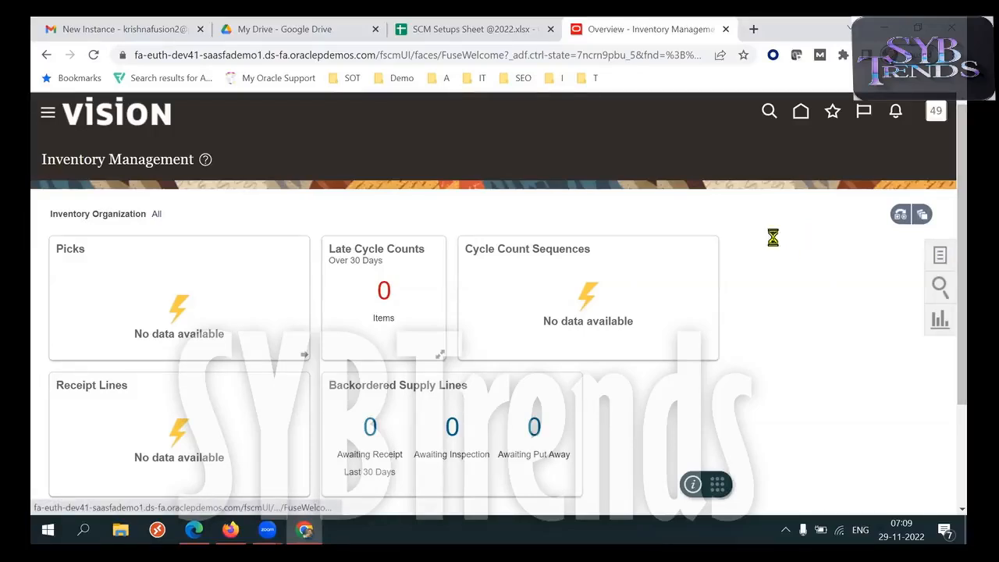
pyautogui.click(638, 219)
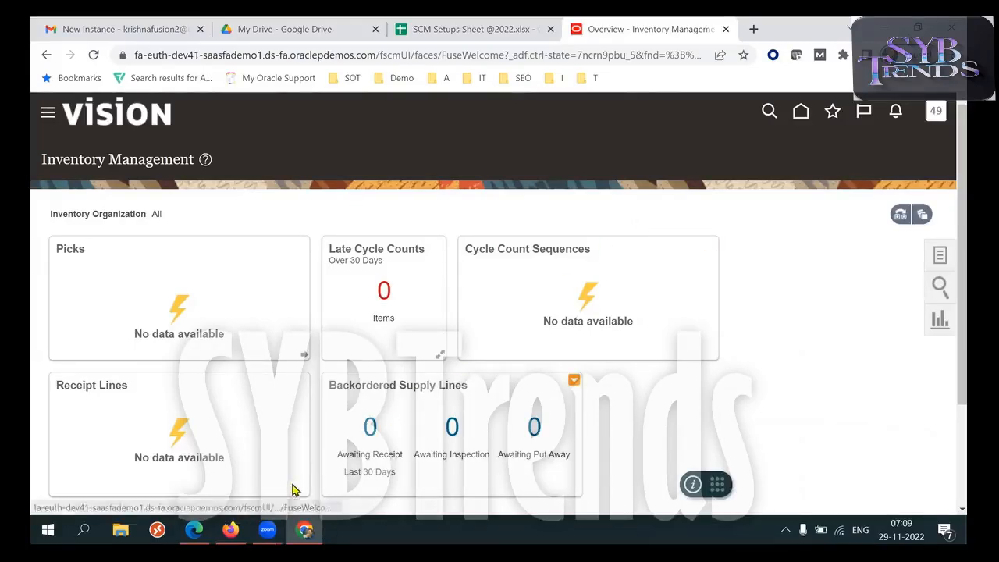
pyautogui.click(231, 531)
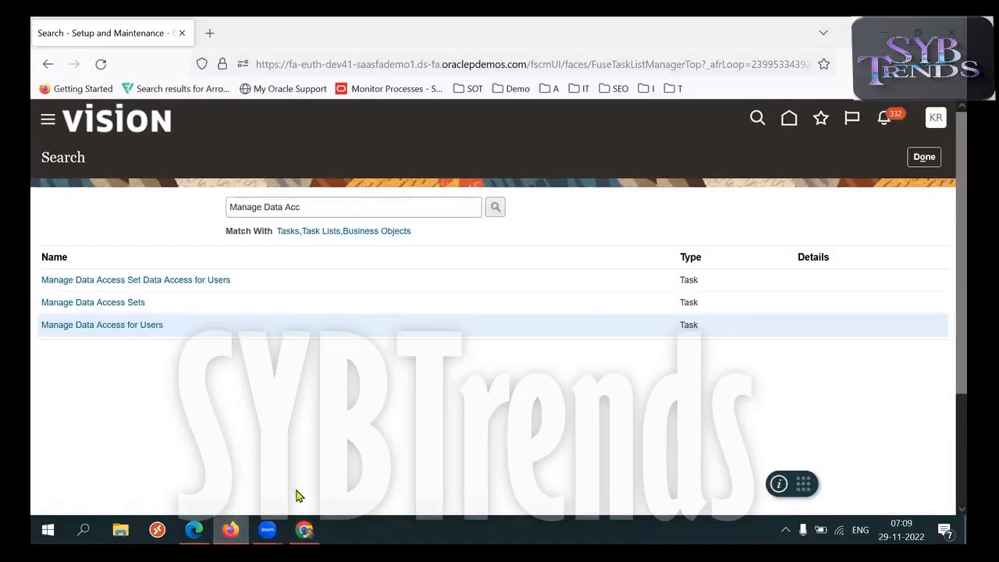
pyautogui.click(304, 530)
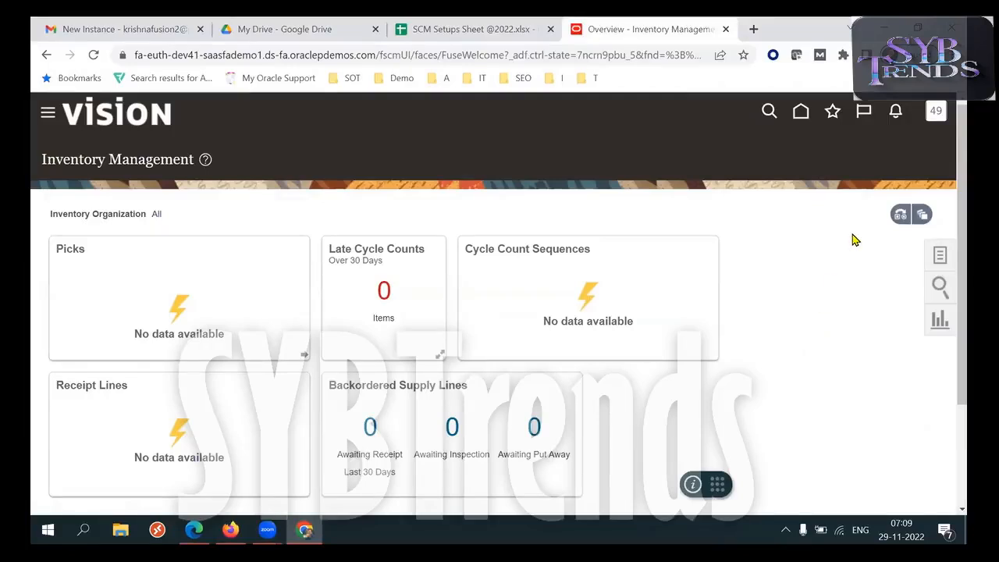
pyautogui.click(895, 112)
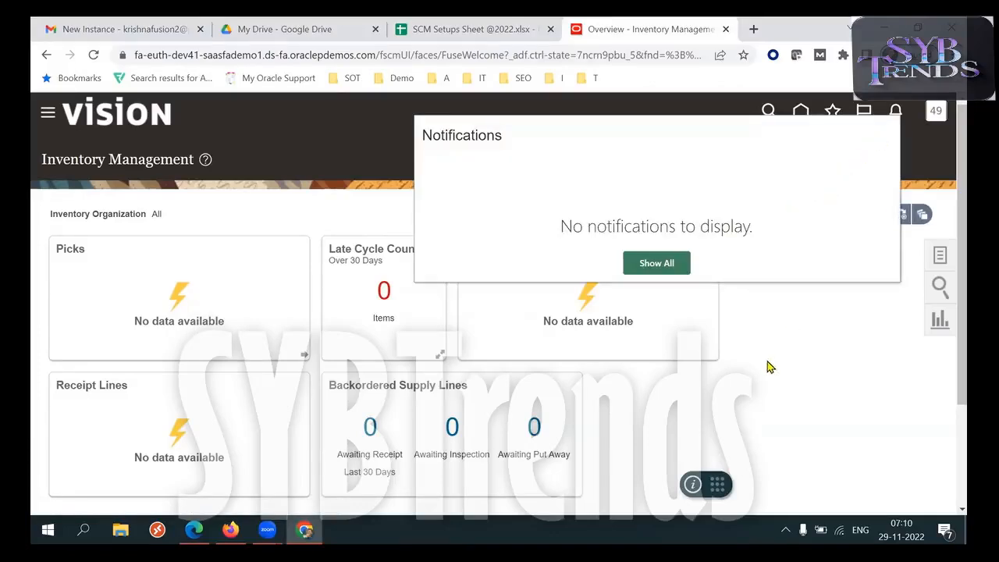
pyautogui.click(768, 365)
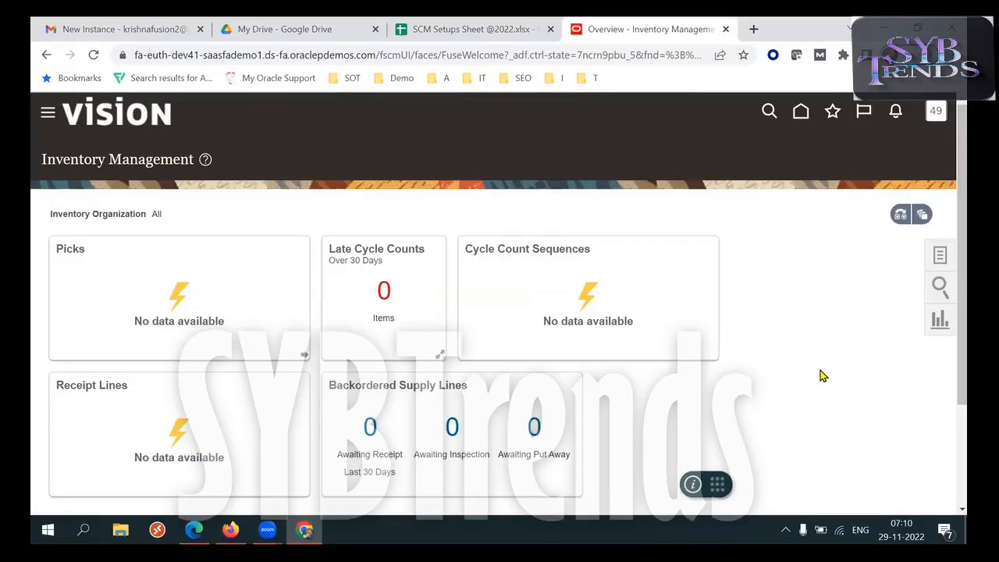
pyautogui.click(940, 254)
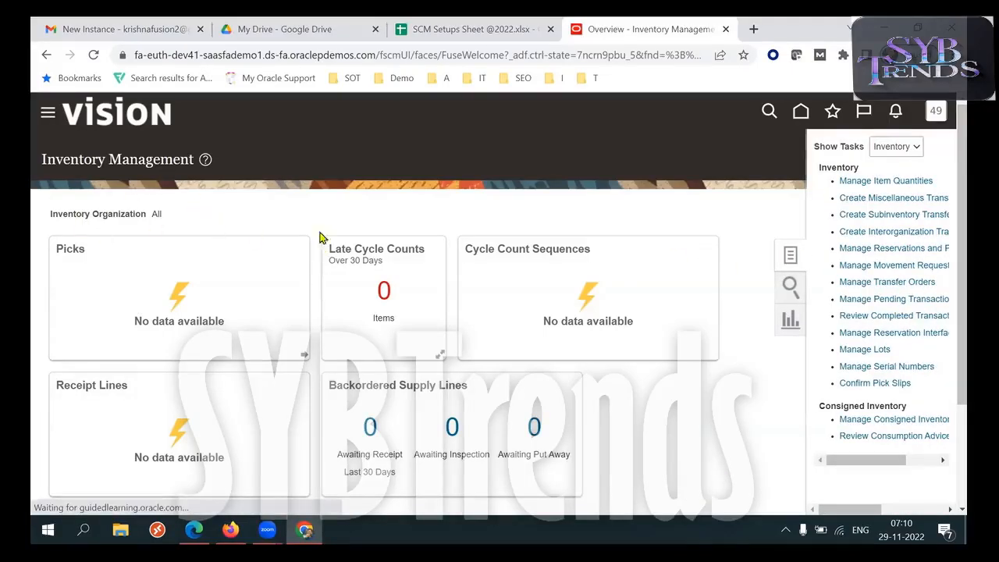
pyautogui.click(360, 223)
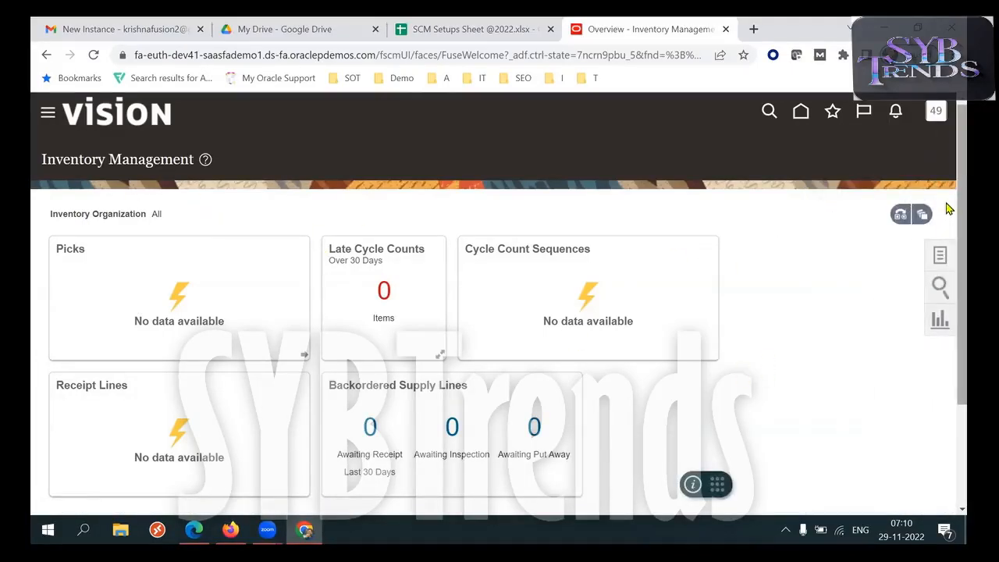
pyautogui.scroll(-2, 948, 289)
pyautogui.scroll(1, 948, 293)
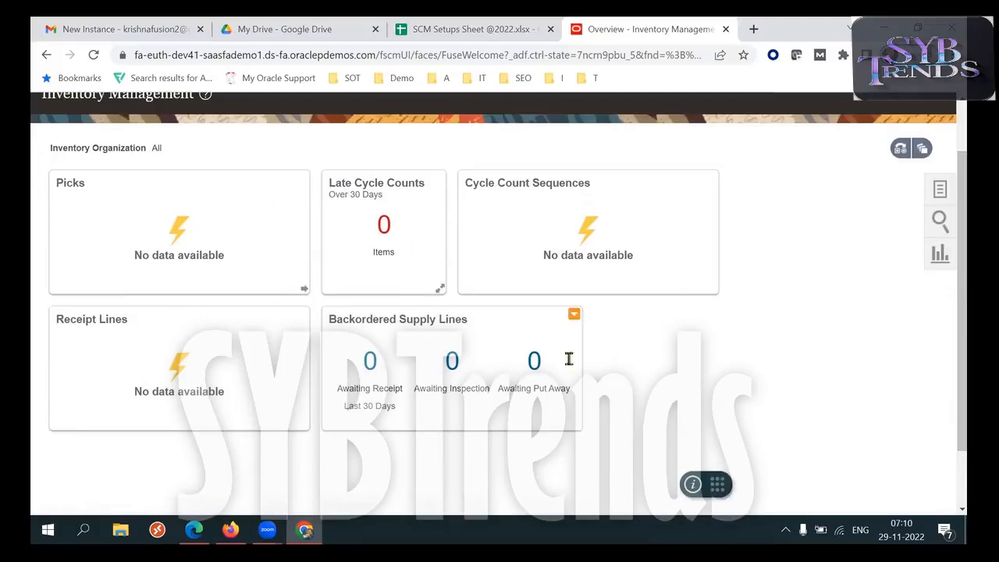
pyautogui.scroll(1, 948, 273)
# Step: Start the Create Miscellaneous Transaction task and look up the inventory organizations available for selection
pyautogui.click(940, 227)
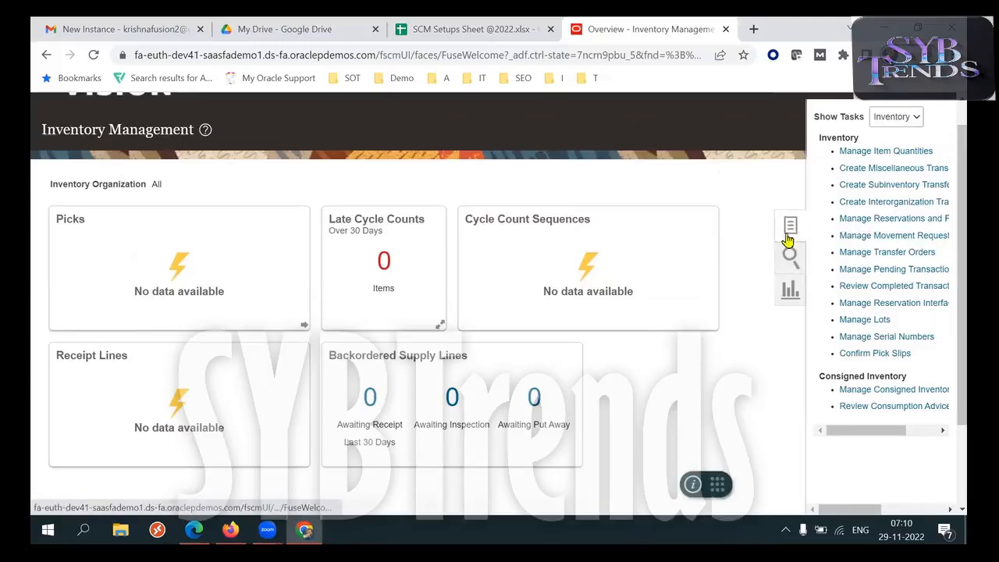
pyautogui.scroll(1, 948, 235)
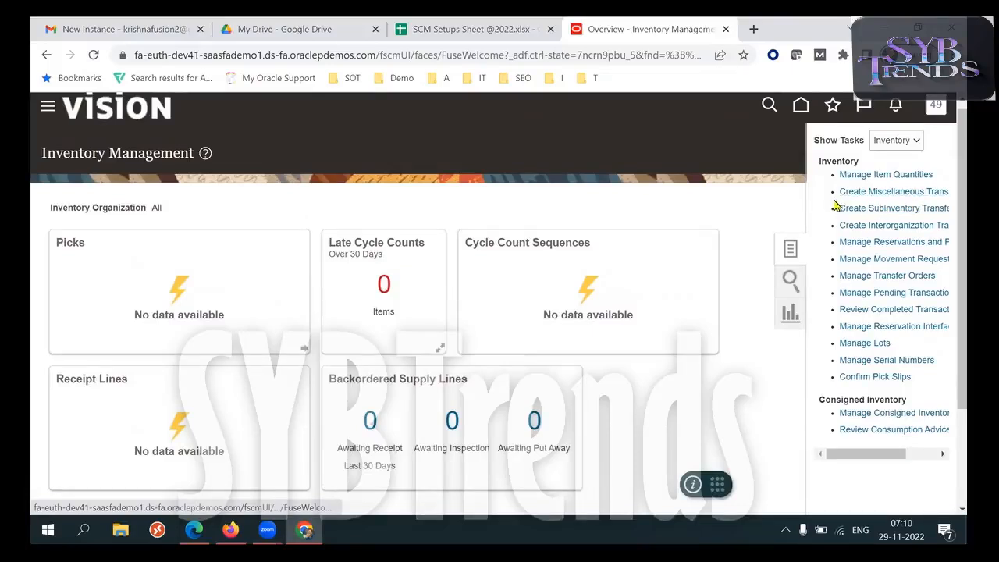
pyautogui.click(888, 202)
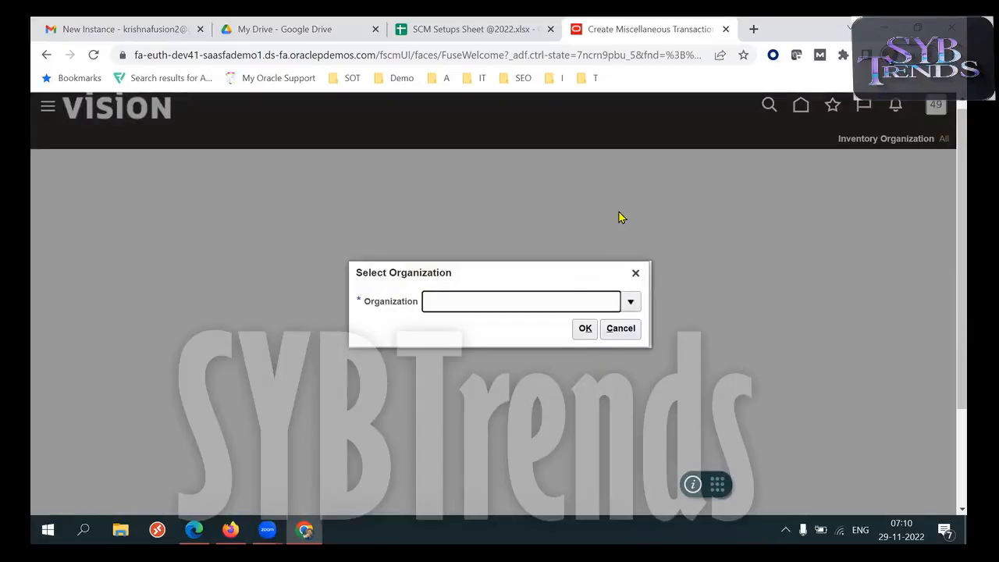
pyautogui.click(631, 302)
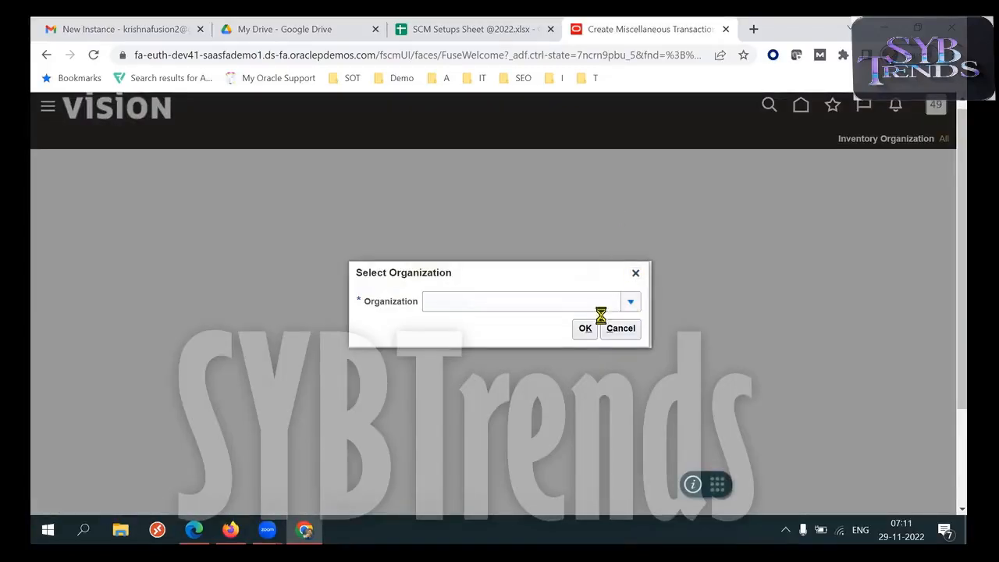
pyautogui.click(448, 332)
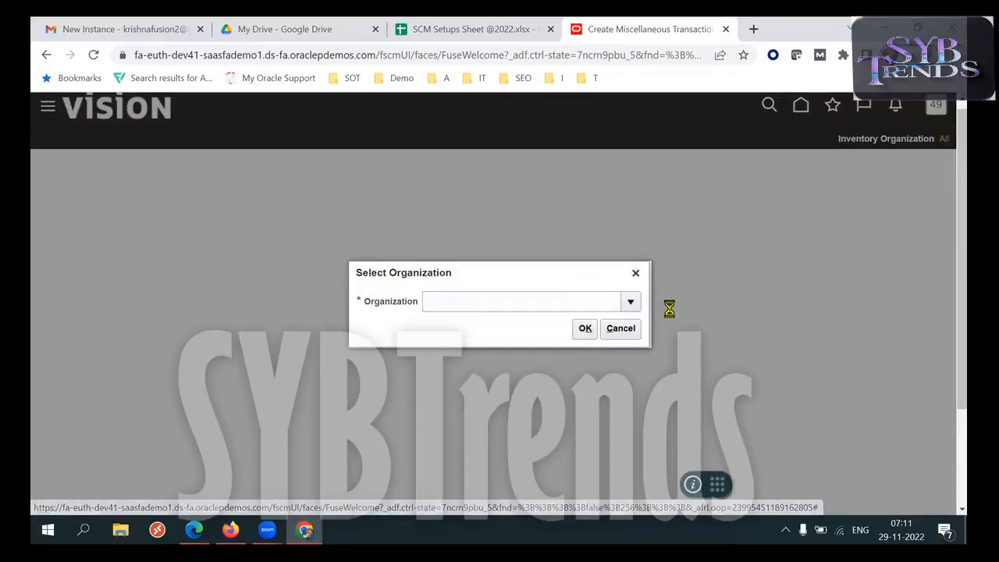
pyautogui.click(629, 320)
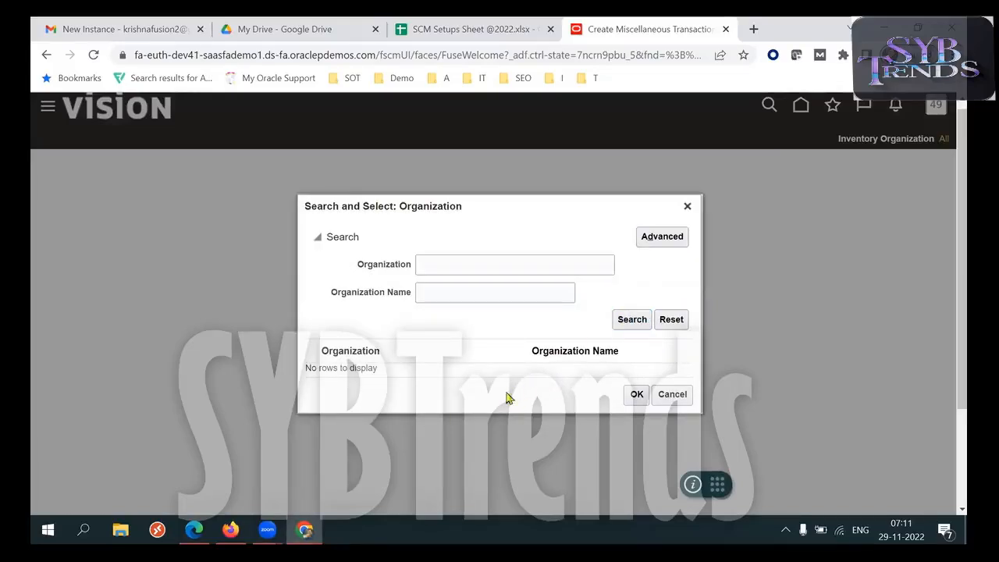
# Step: Recheck the organization lookup for available inventory organizations and dismiss the organization selection
pyautogui.click(687, 206)
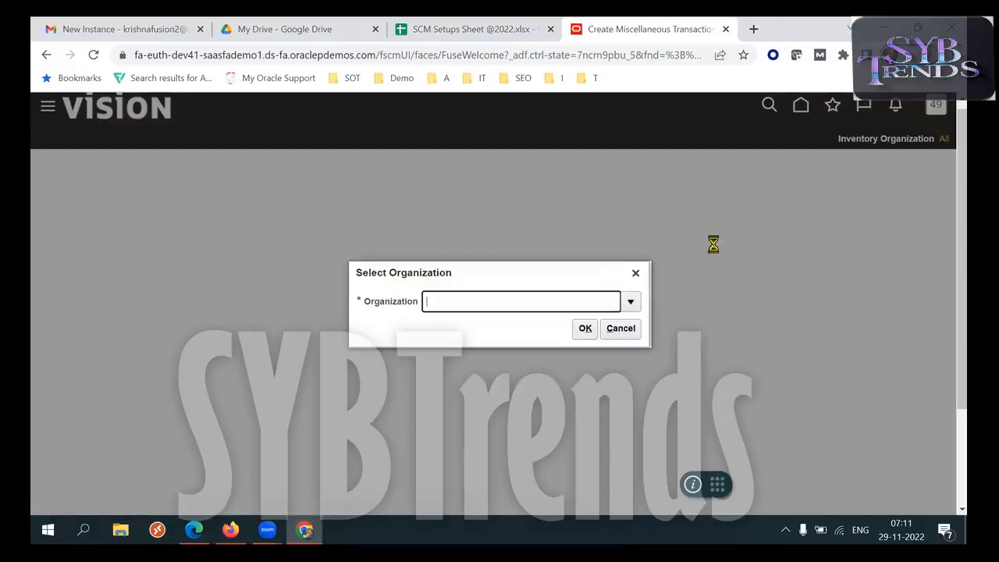
pyautogui.click(631, 302)
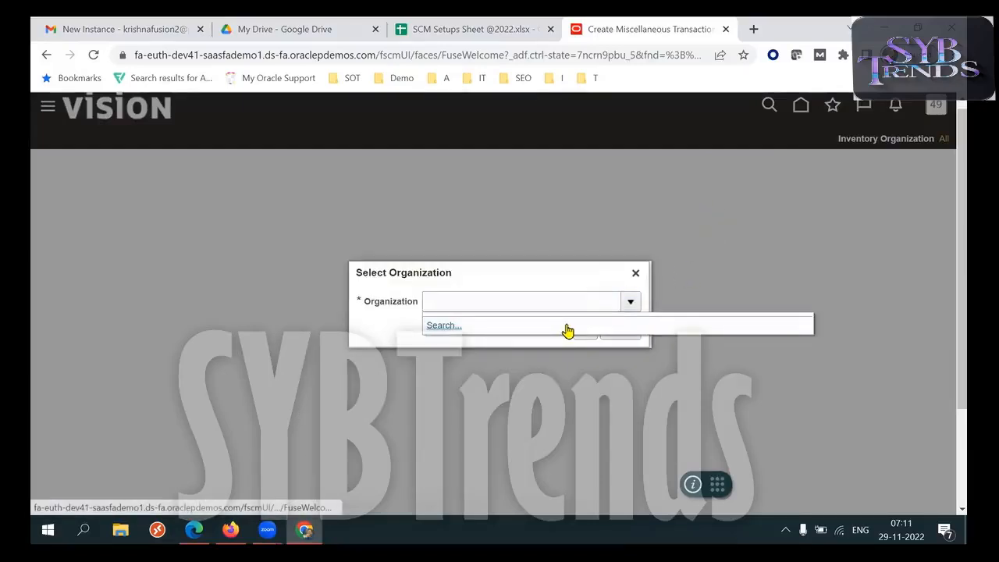
pyautogui.click(442, 326)
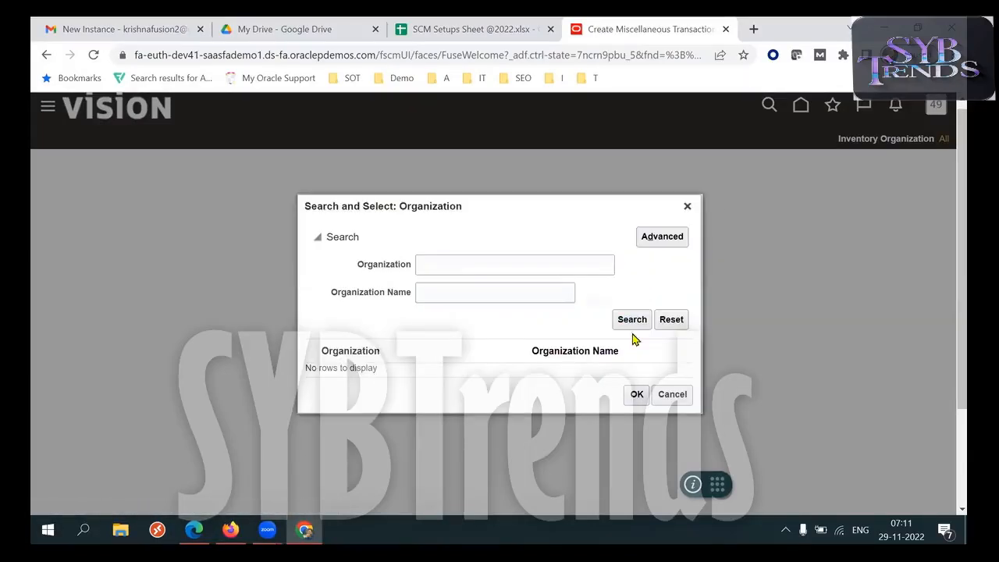
pyautogui.click(687, 206)
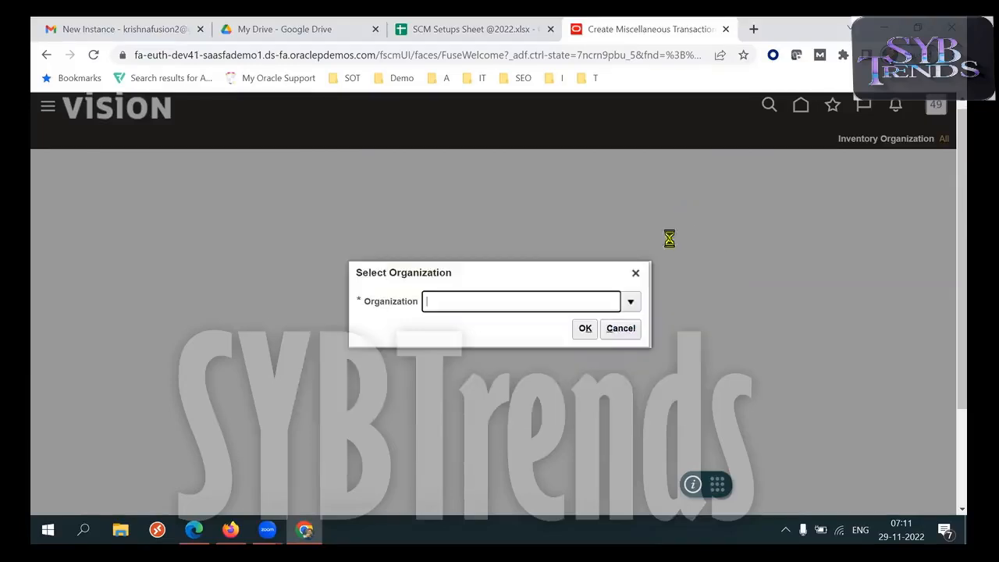
pyautogui.click(637, 271)
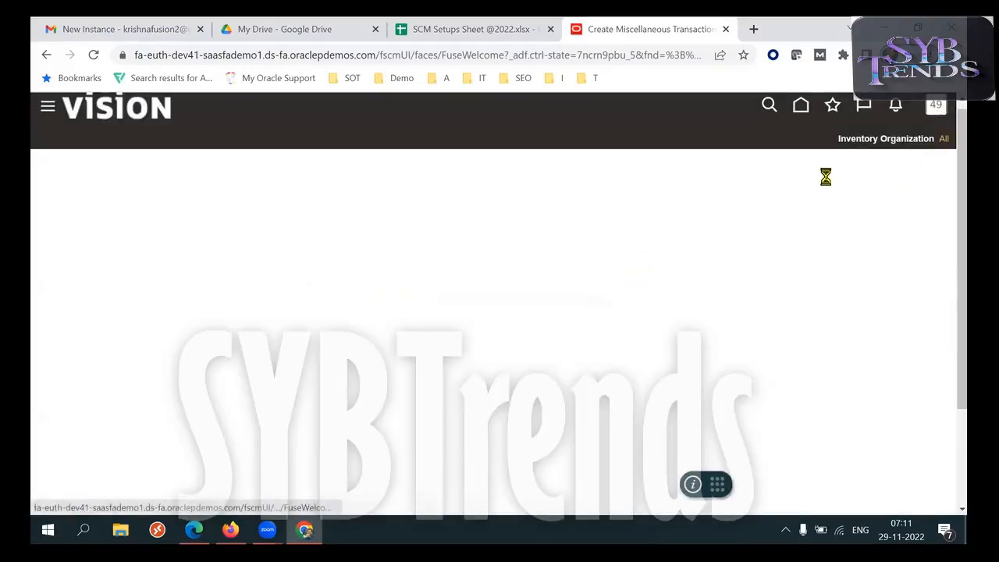
# Step: Sign out of Oracle Applications Cloud and sign back in as the 49K Business User
pyautogui.click(935, 105)
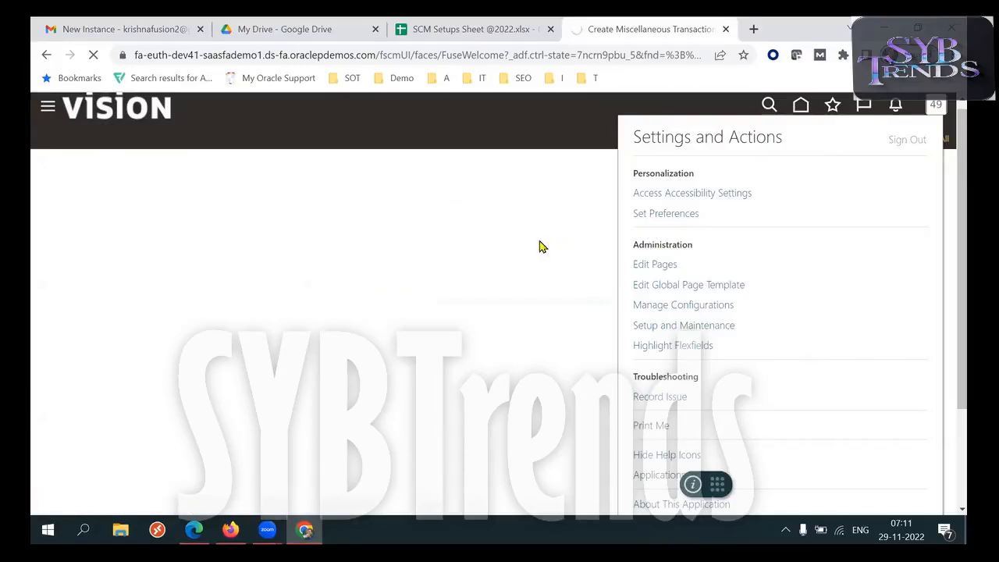
pyautogui.click(482, 397)
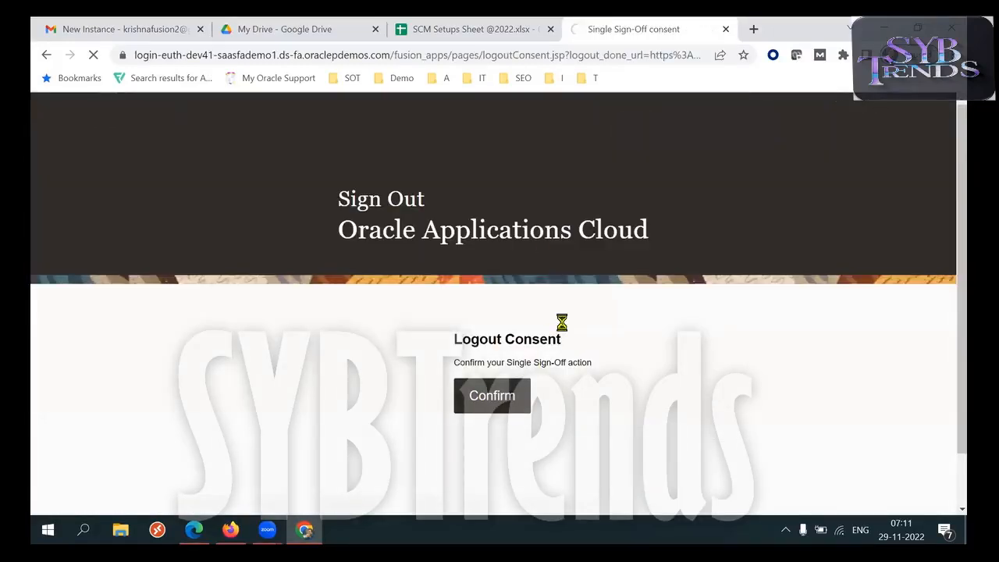
pyautogui.click(432, 446)
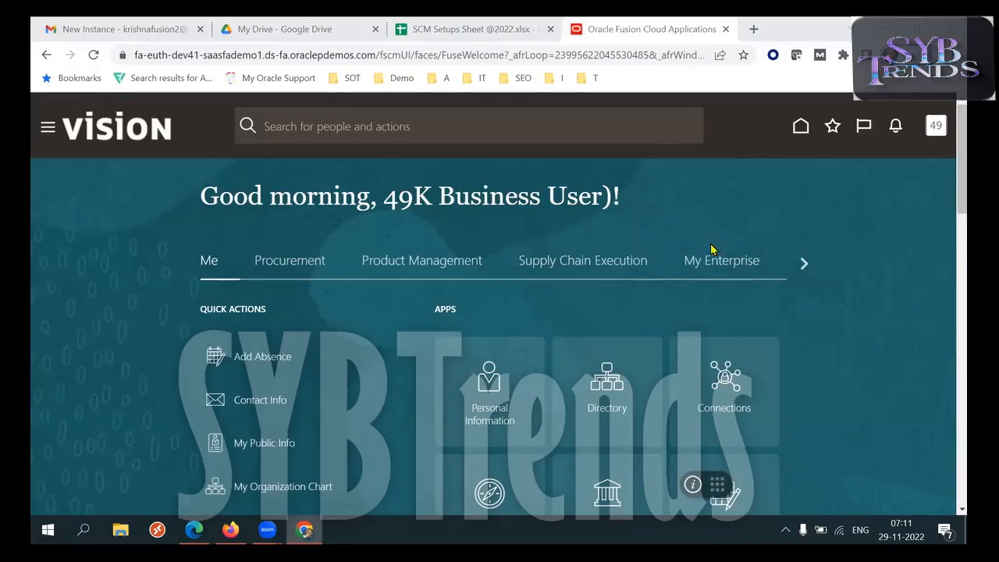
# Step: Open Create Miscellaneous Transaction in Inventory Management under Supply Chain Execution and select the organization 49RXHYDINVORG
pyautogui.click(598, 268)
pyautogui.scroll(-1, 897, 234)
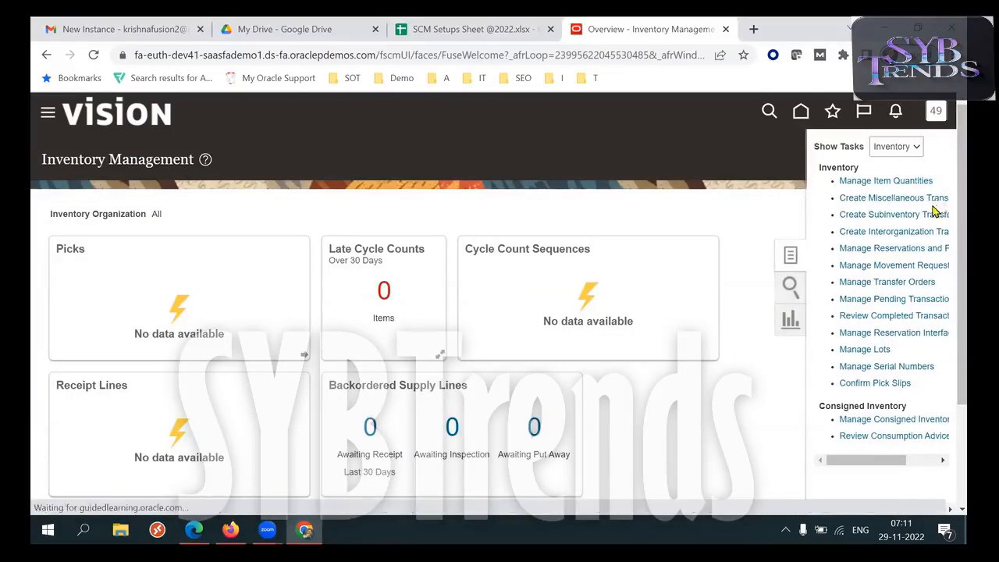
pyautogui.click(914, 200)
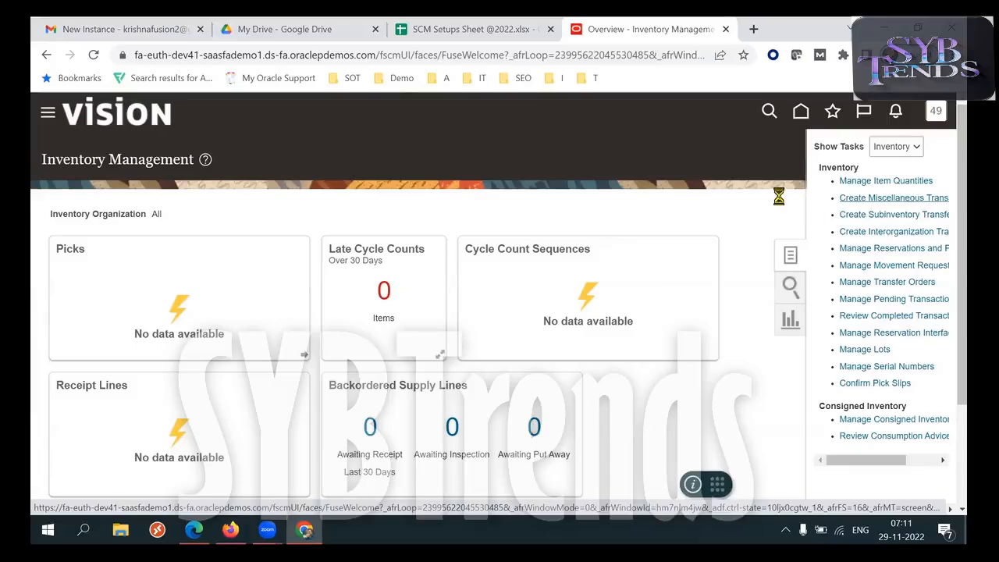
pyautogui.click(628, 303)
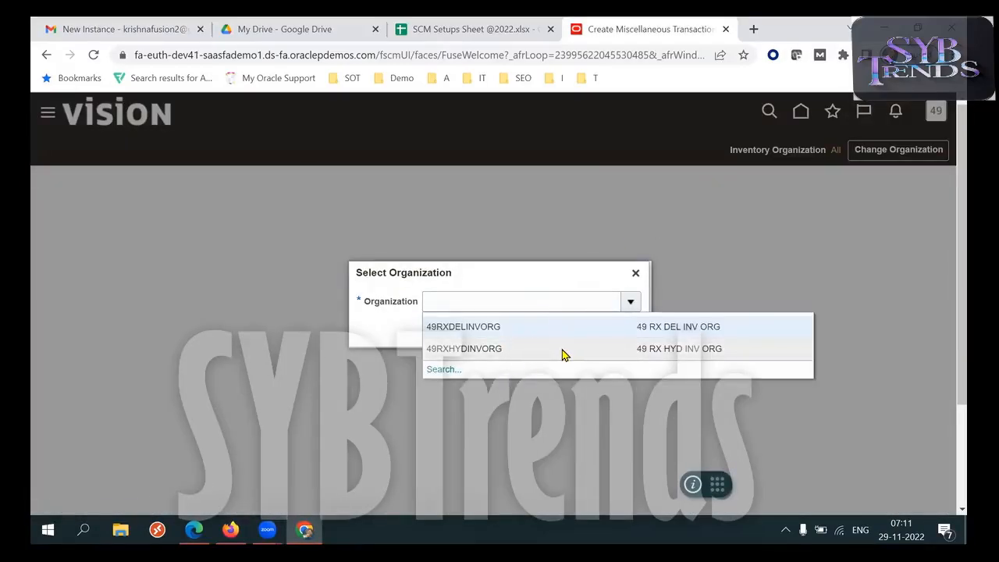
pyautogui.click(498, 347)
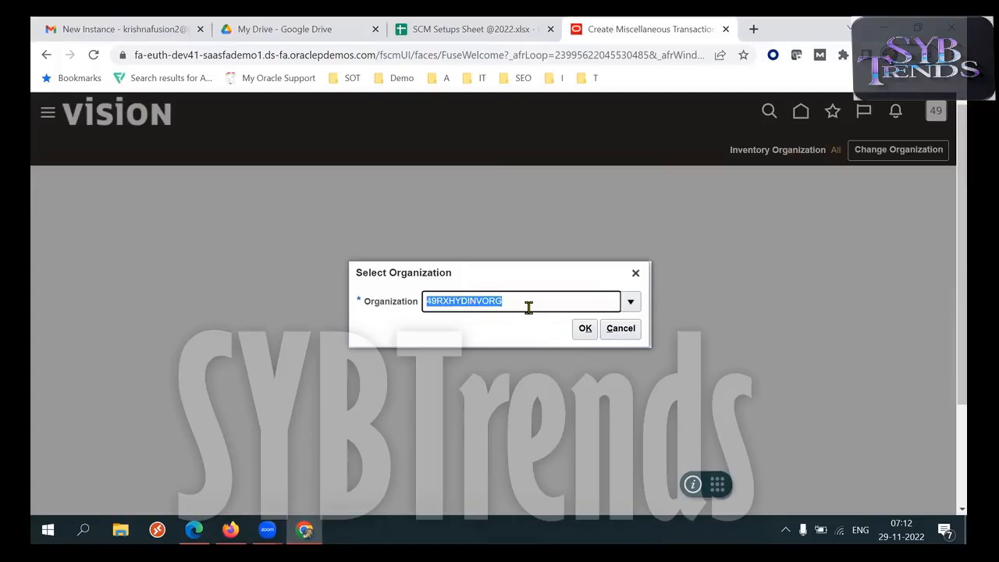
pyautogui.click(585, 328)
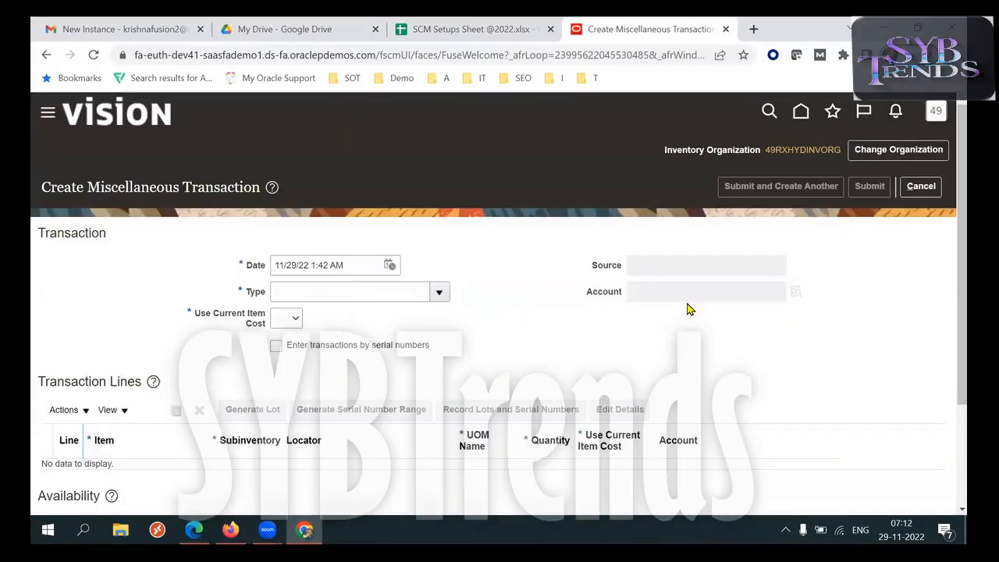
# Step: Examine the Transaction and Transaction Lines sections of the miscellaneous transaction in full screen, including the default date and time
pyautogui.press('F11')
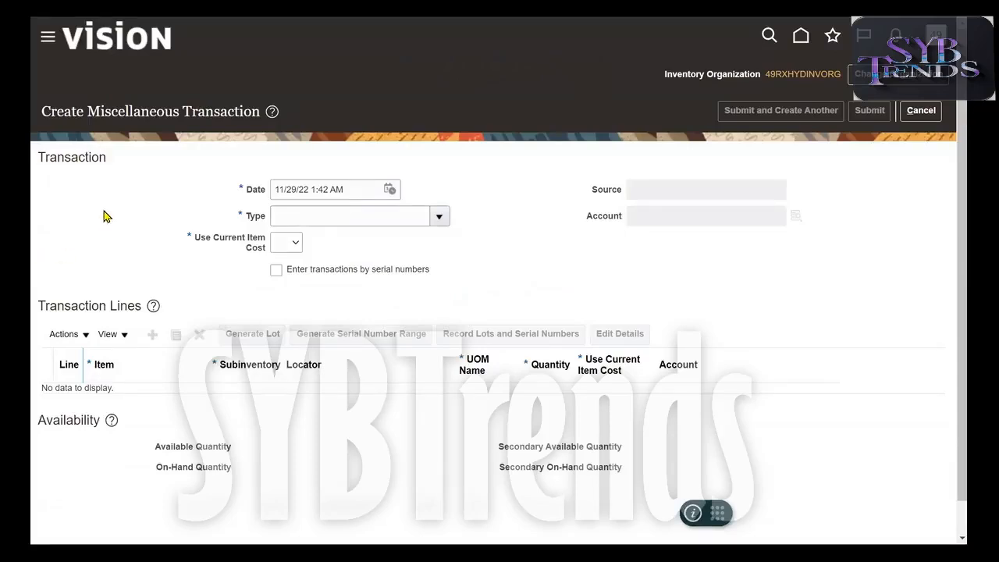
pyautogui.moveTo(45, 156); pyautogui.dragTo(524, 313)
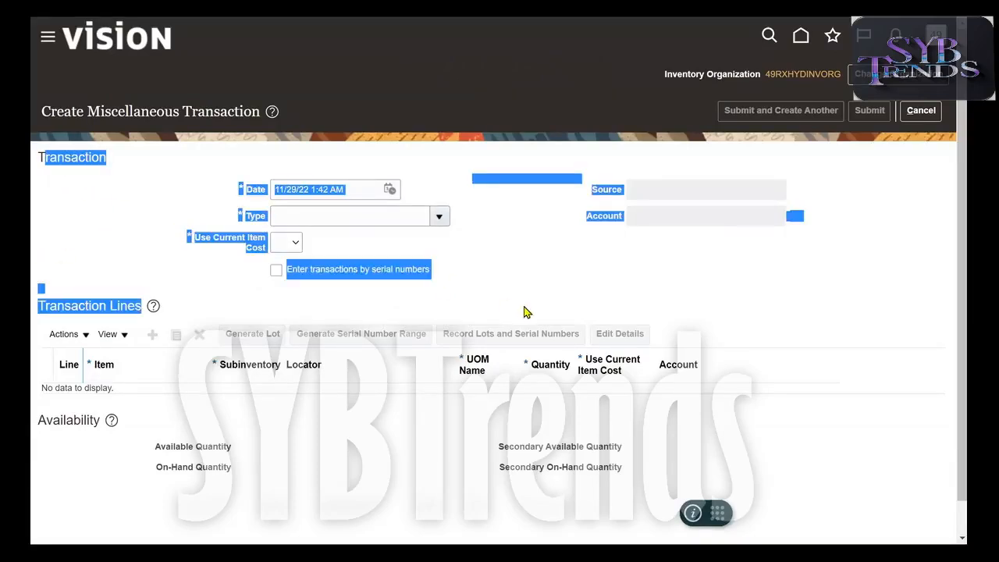
pyautogui.tripleClick(71, 308)
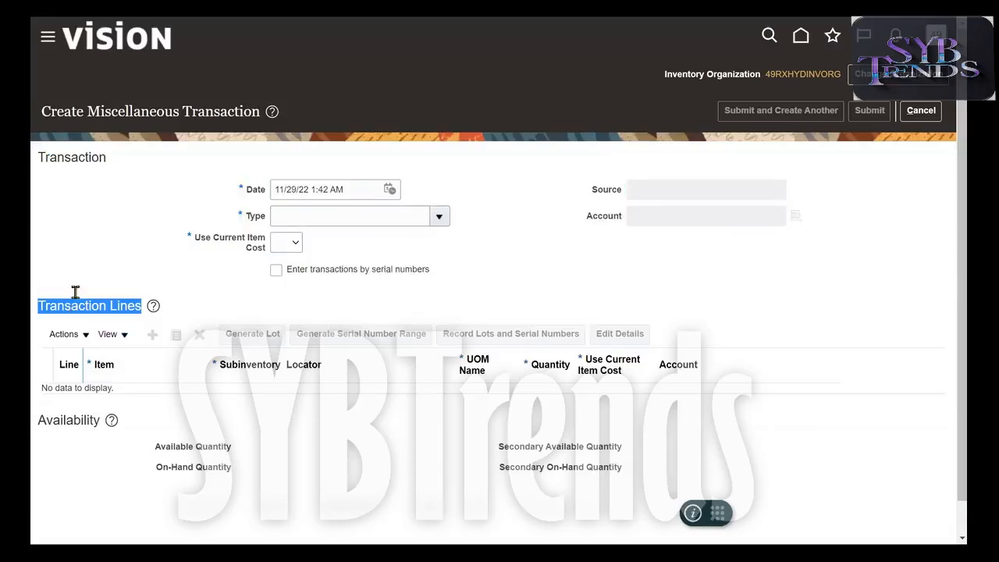
pyautogui.click(110, 250)
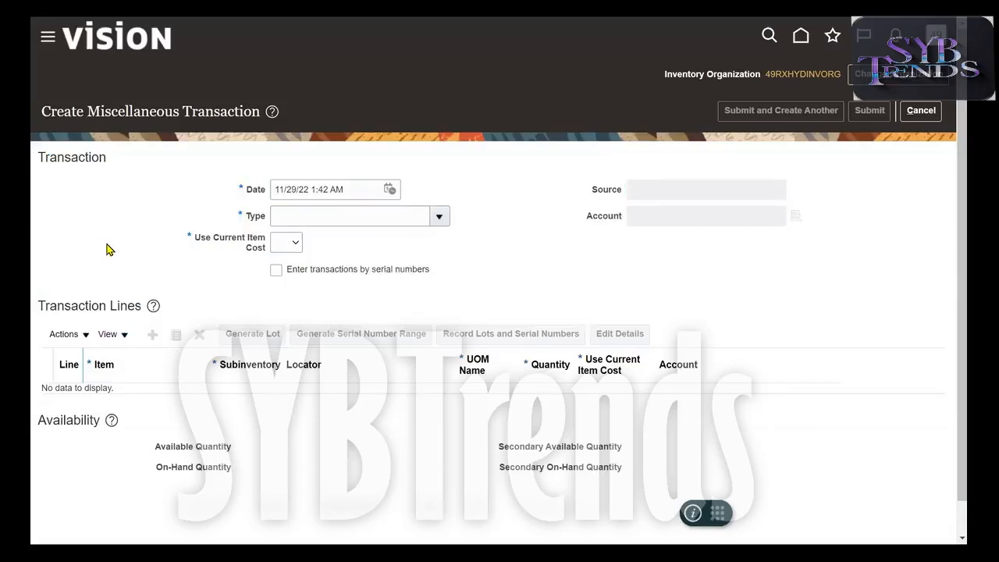
pyautogui.doubleClick(70, 152)
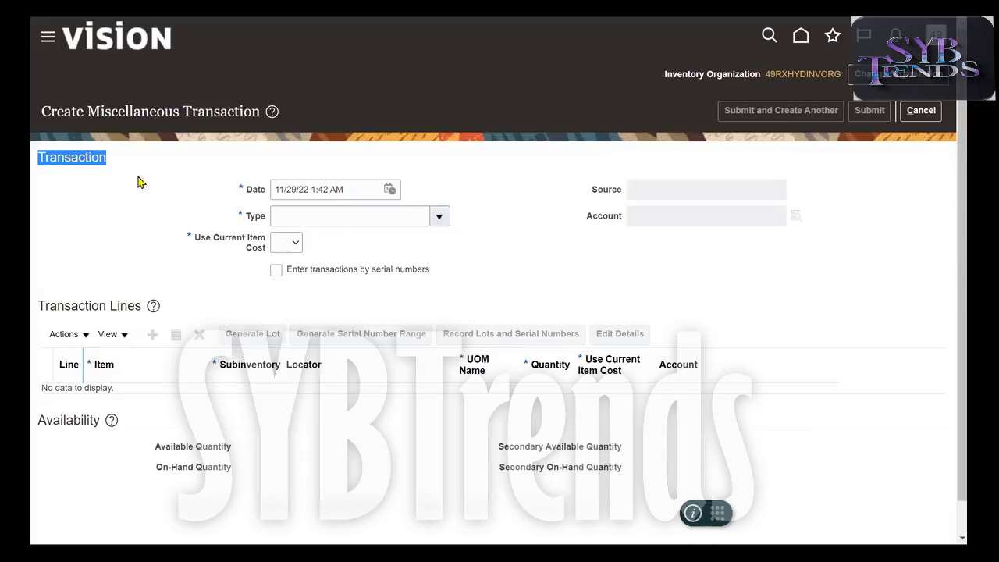
pyautogui.tripleClick(260, 196)
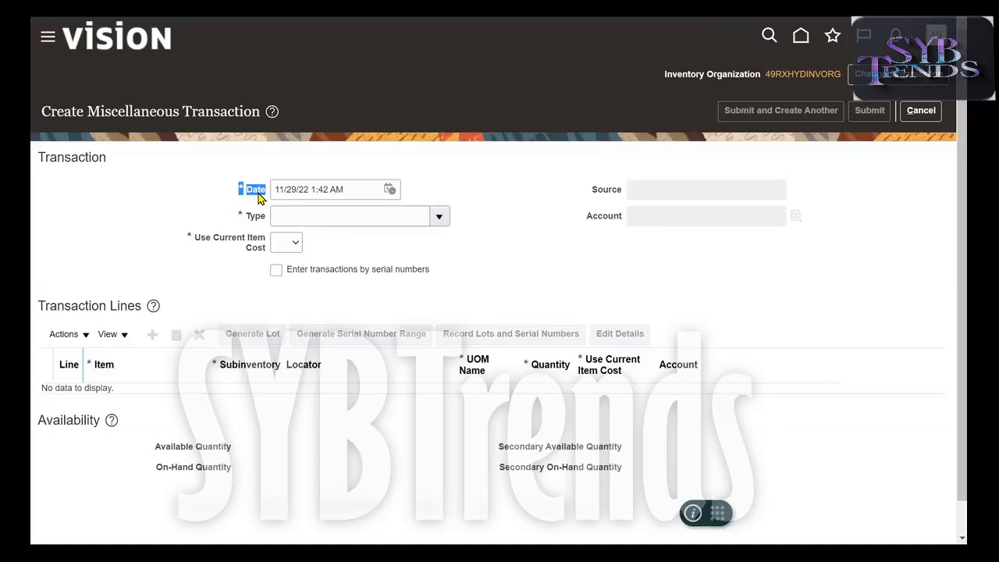
pyautogui.click(552, 155)
pyautogui.moveTo(311, 190); pyautogui.dragTo(364, 189)
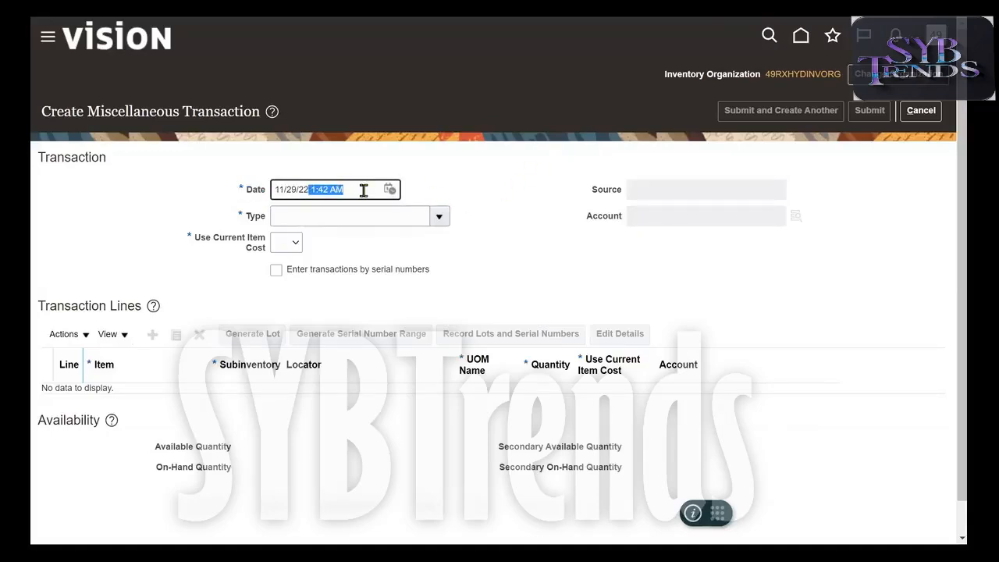
pyautogui.click(523, 221)
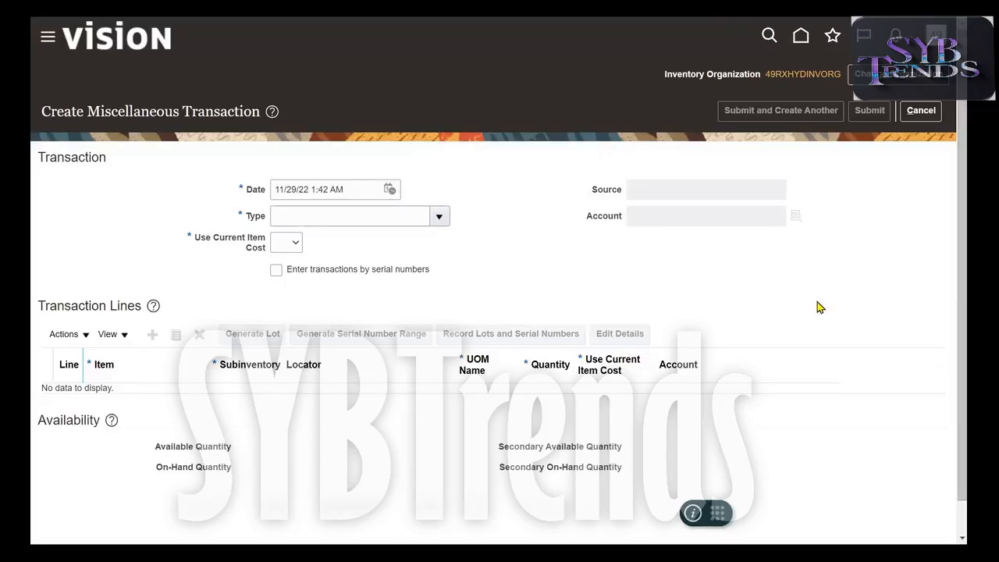
pyautogui.press('F11')
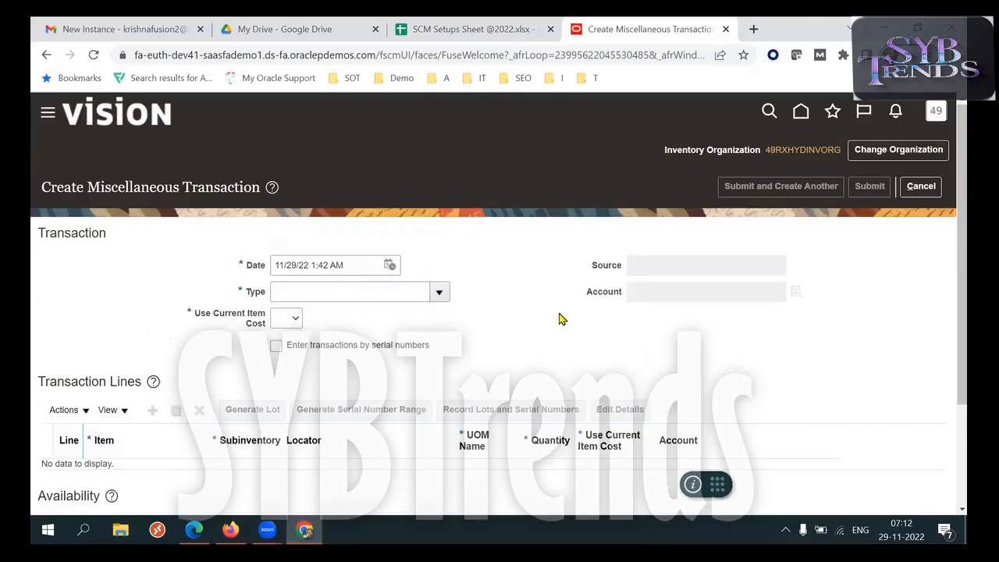
# Step: Search Google for "current utc time now" in a new browser tab and examine the UTC time
pyautogui.hotkey('ctrl', 't')
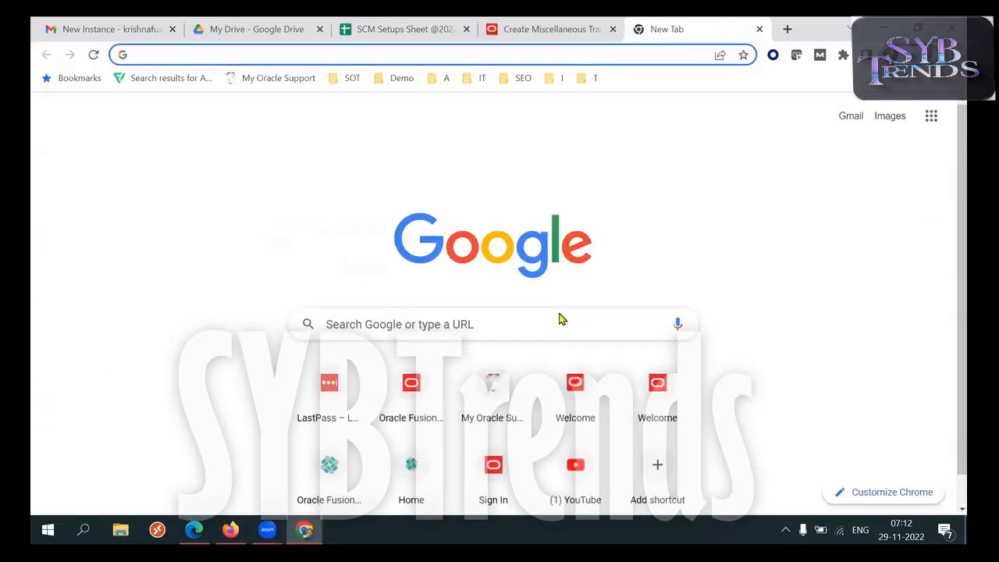
pyautogui.write('current ut')
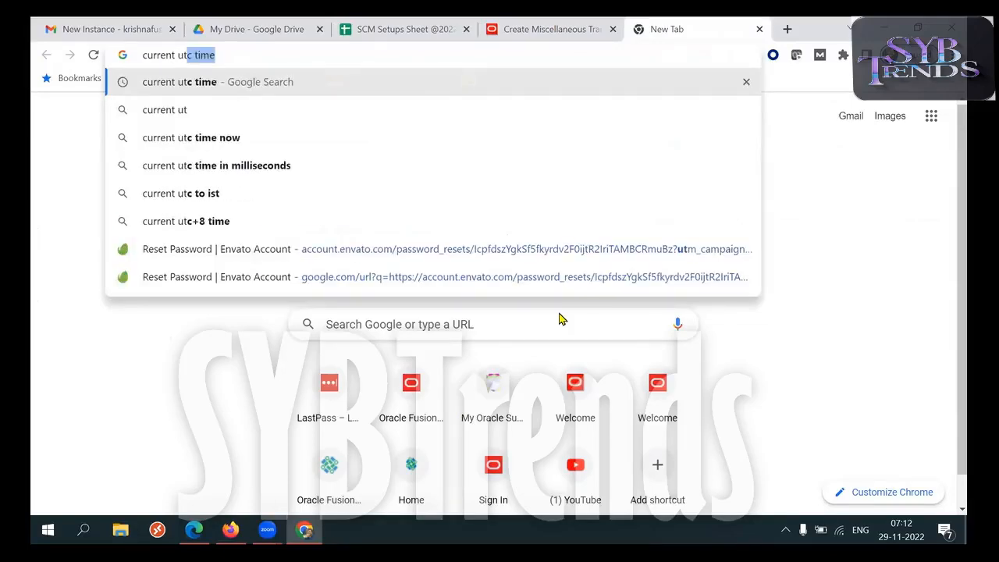
pyautogui.press('Down')
pyautogui.press('Down')
pyautogui.press('Return')
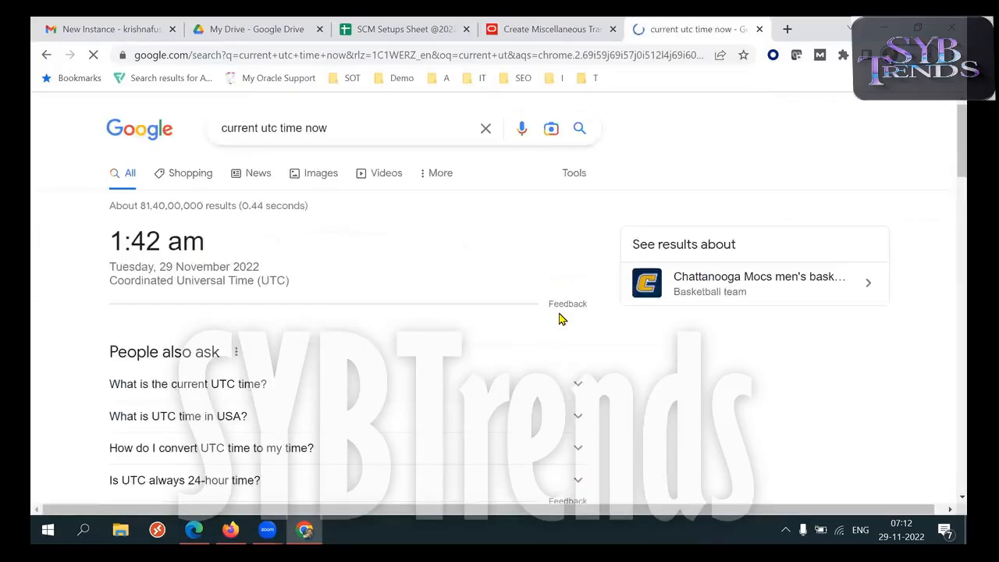
pyautogui.tripleClick(134, 241)
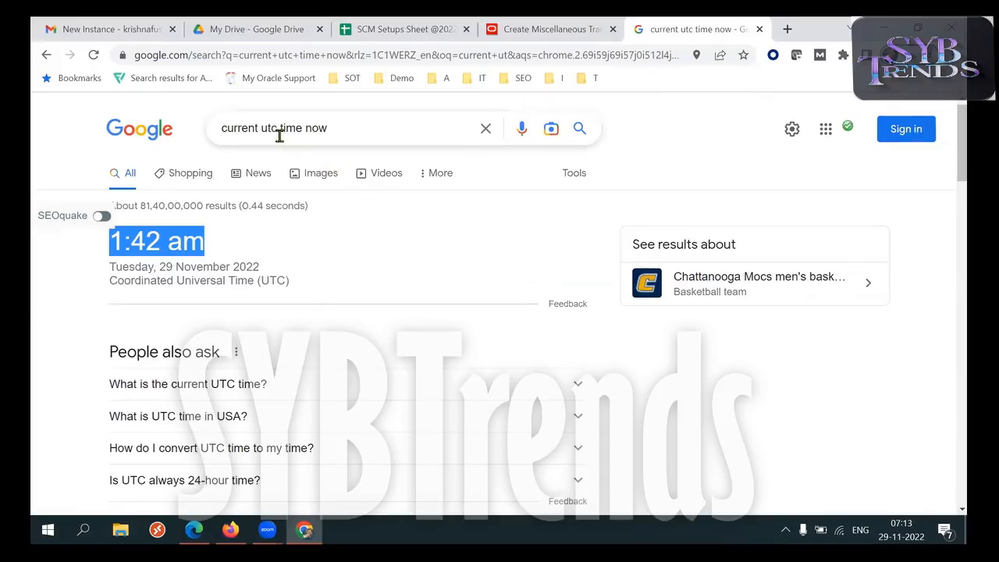
pyautogui.moveTo(277, 127); pyautogui.dragTo(262, 130)
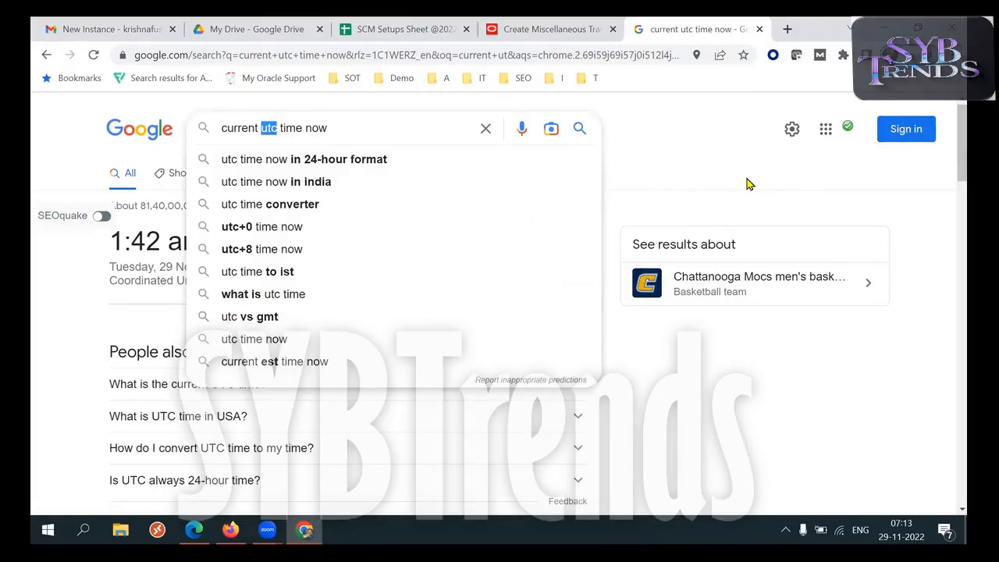
pyautogui.click(746, 184)
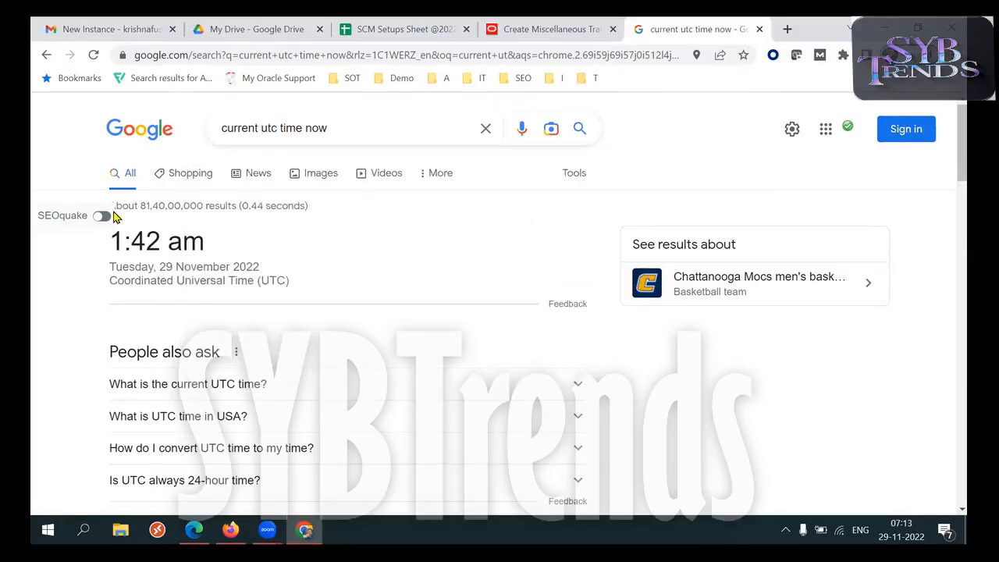
pyautogui.moveTo(109, 240); pyautogui.dragTo(182, 246)
pyautogui.click(698, 189)
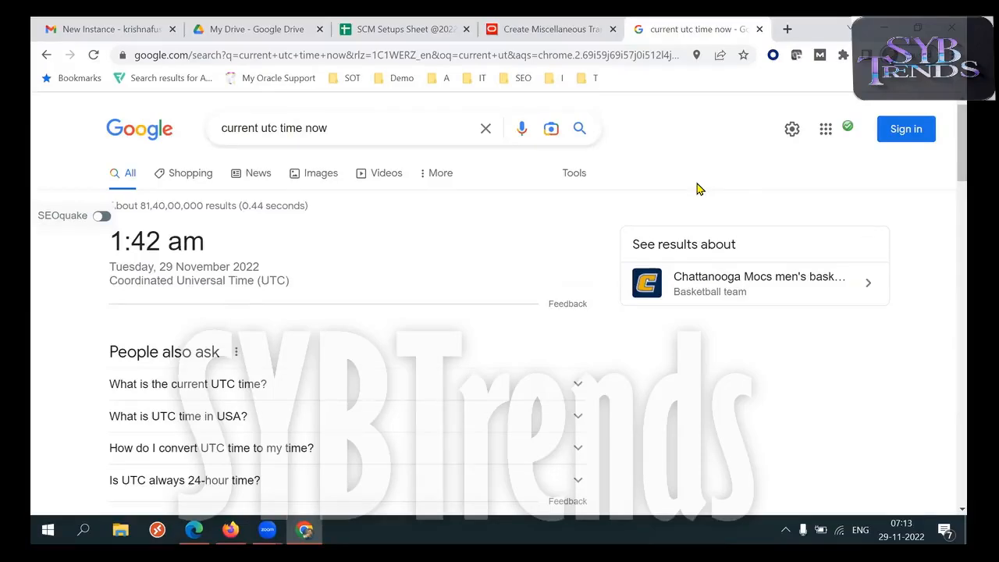
pyautogui.tripleClick(129, 245)
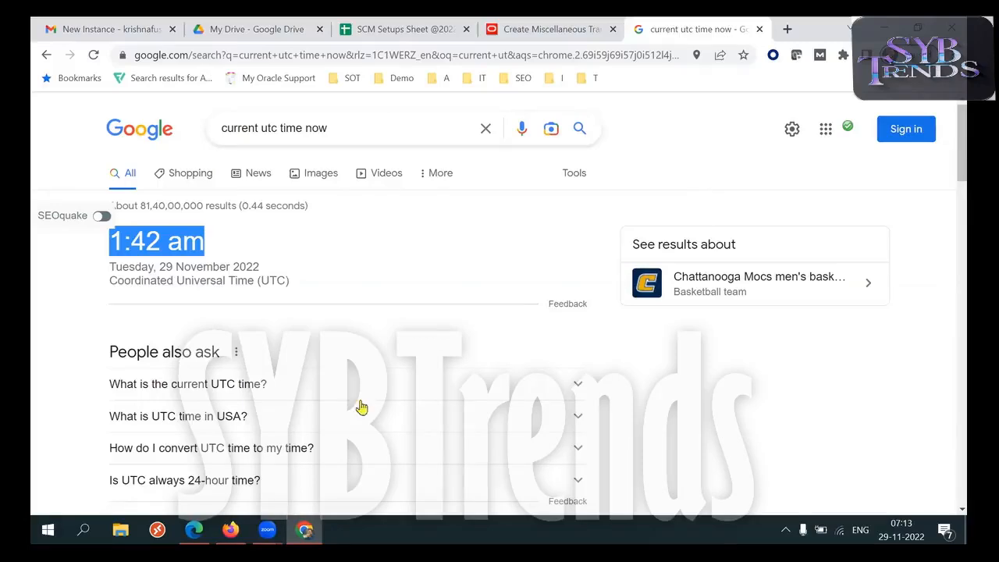
# Step: Return to the Create Miscellaneous Transaction page in Chrome
pyautogui.click(230, 530)
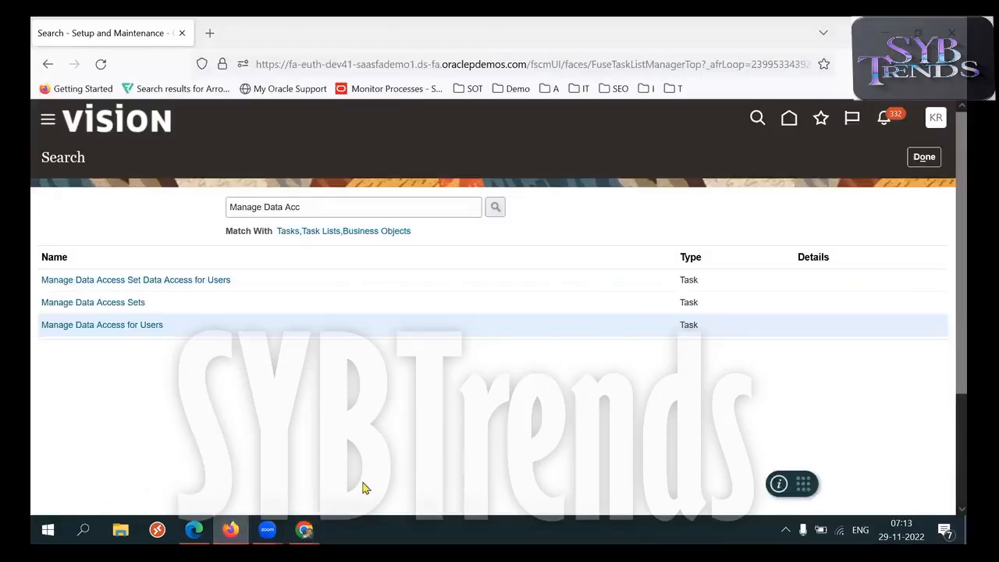
pyautogui.click(305, 530)
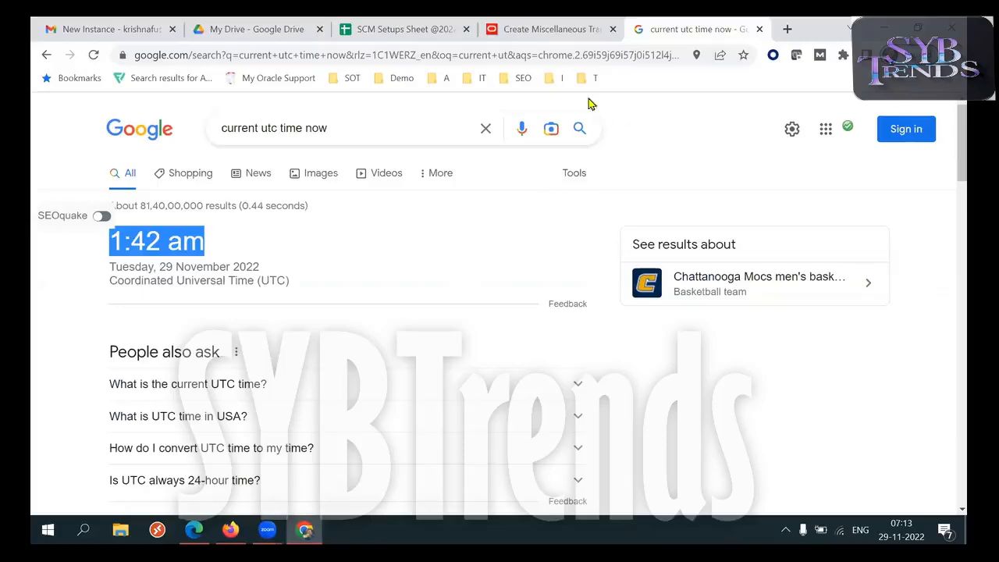
pyautogui.click(516, 41)
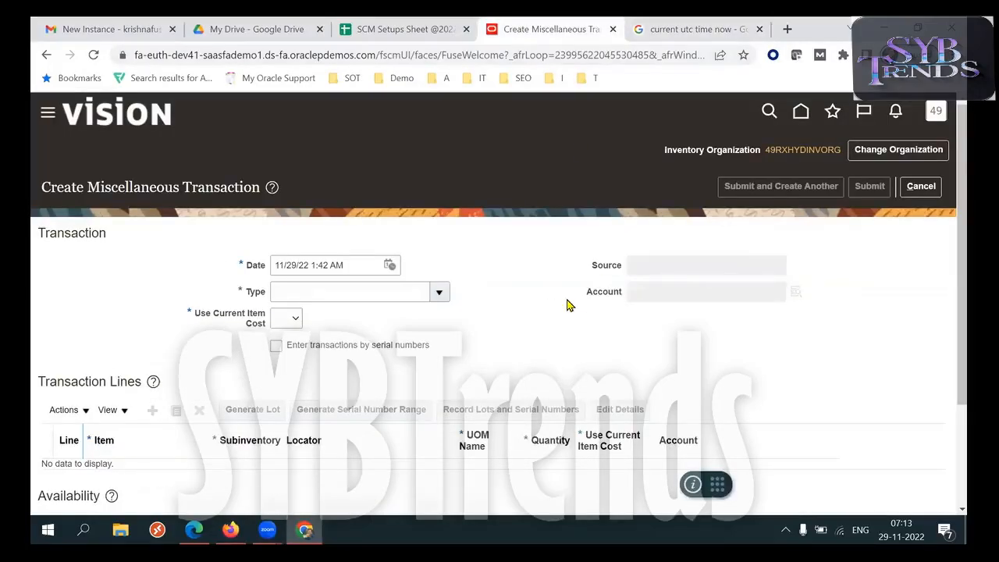
# Step: Try to open Set Preferences from the incomplete miscellaneous transaction and look at the Use Current Item Cost choices
pyautogui.click(935, 117)
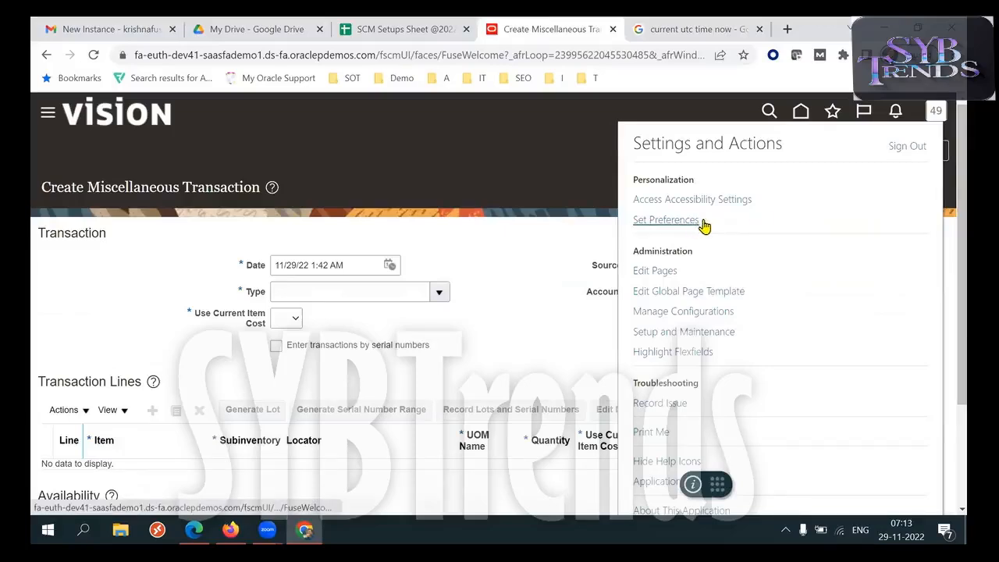
pyautogui.click(666, 220)
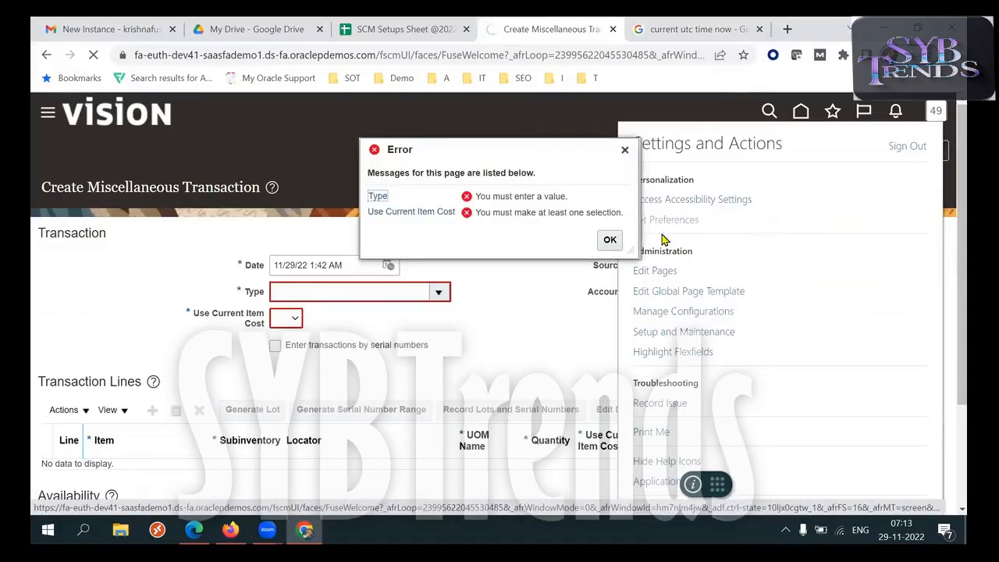
pyautogui.click(613, 239)
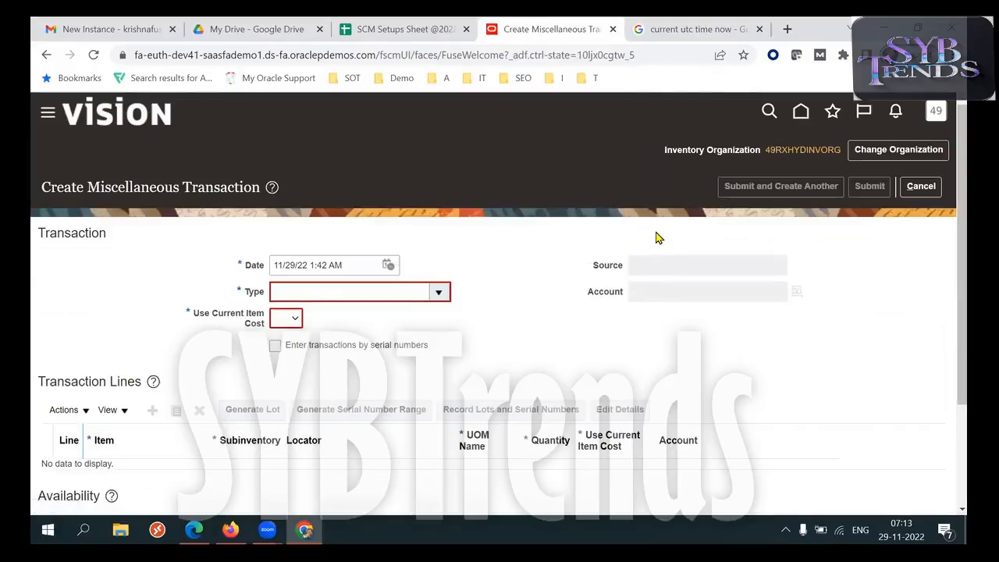
pyautogui.click(296, 318)
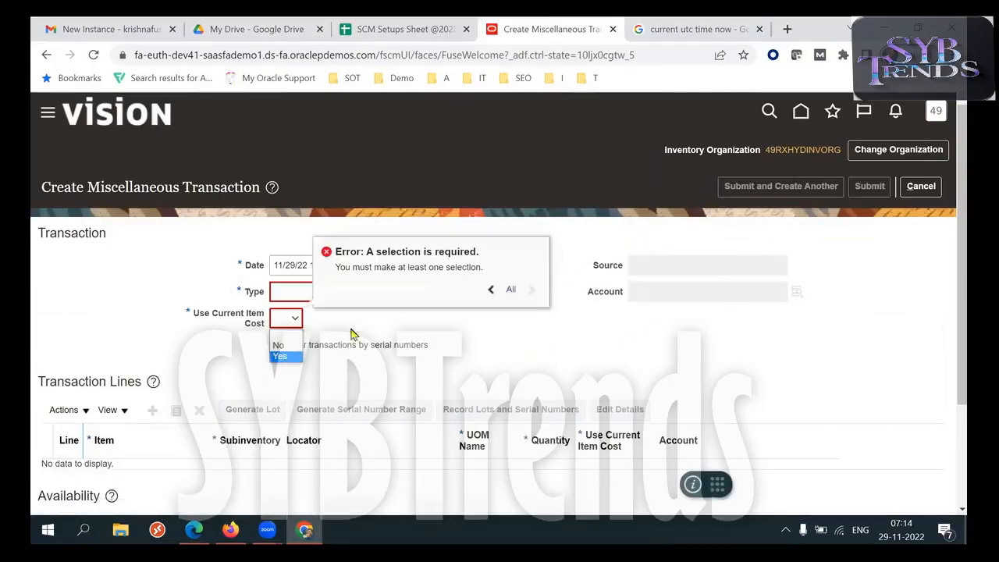
pyautogui.click(708, 345)
# Step: Cancel the miscellaneous transaction and open the Regional settings under the user's general preferences
pyautogui.click(938, 186)
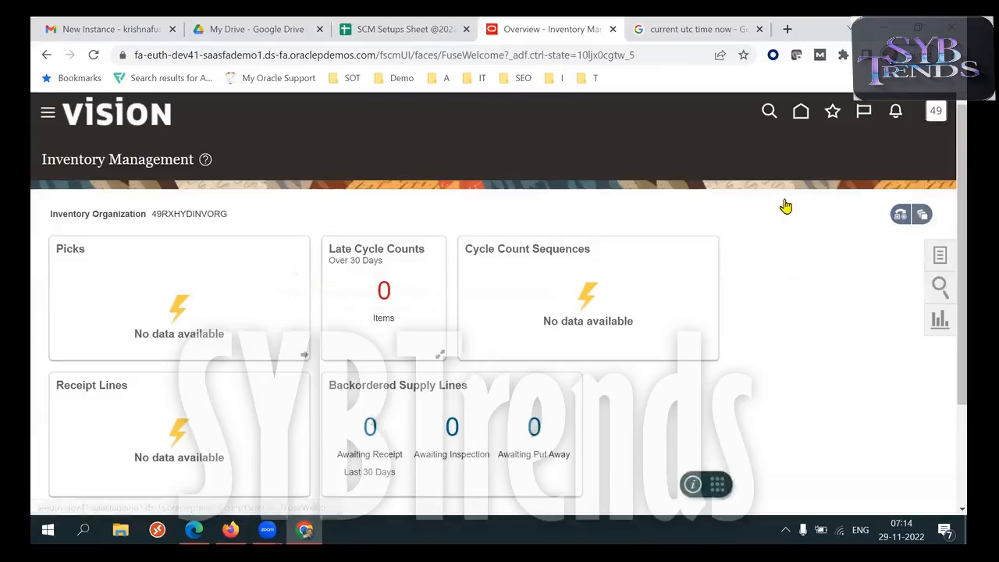
pyautogui.click(691, 223)
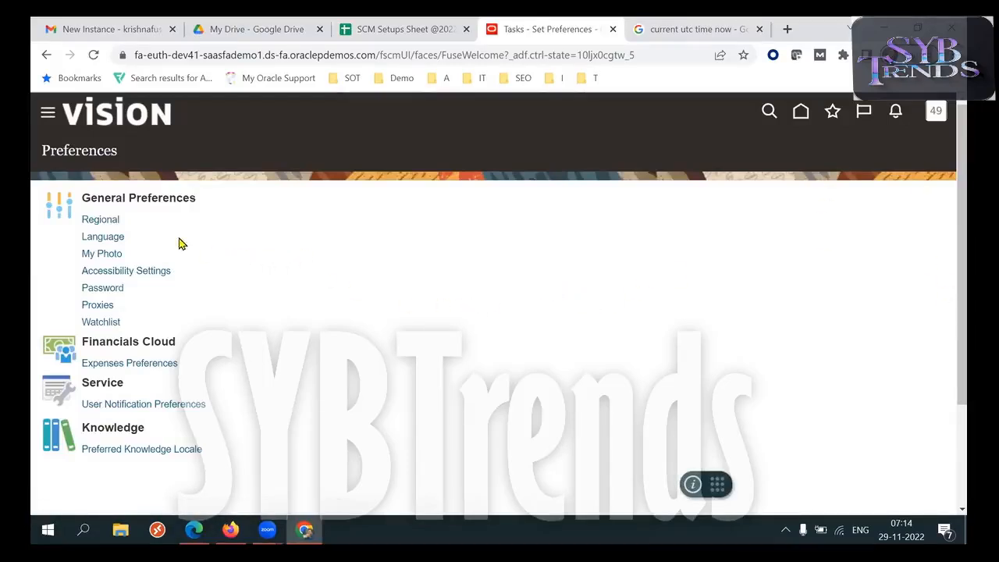
pyautogui.click(101, 220)
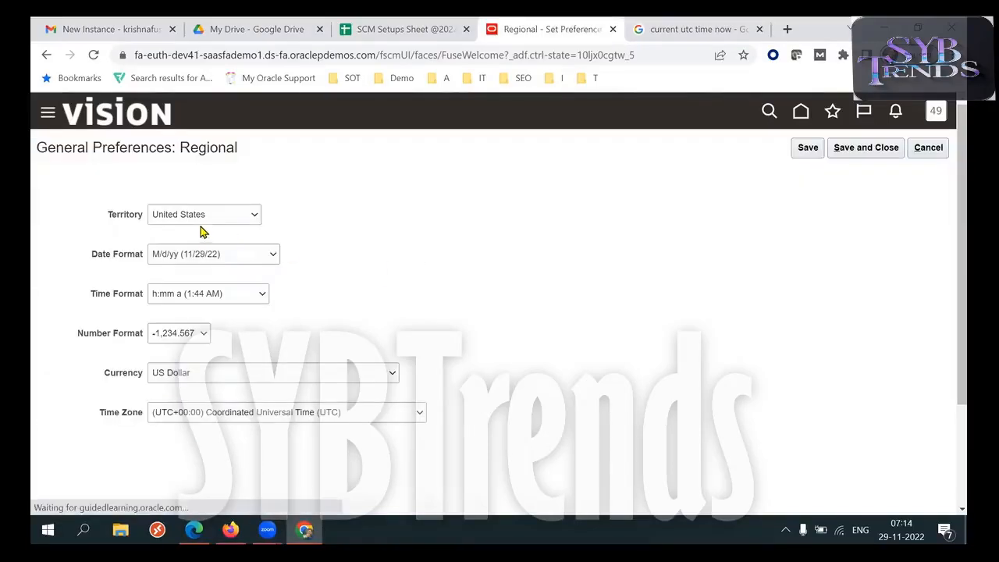
# Step: Set the regional territory to India and check the Territory and Date Format settings
pyautogui.click(199, 217)
pyautogui.write('ind')
pyautogui.press('Return')
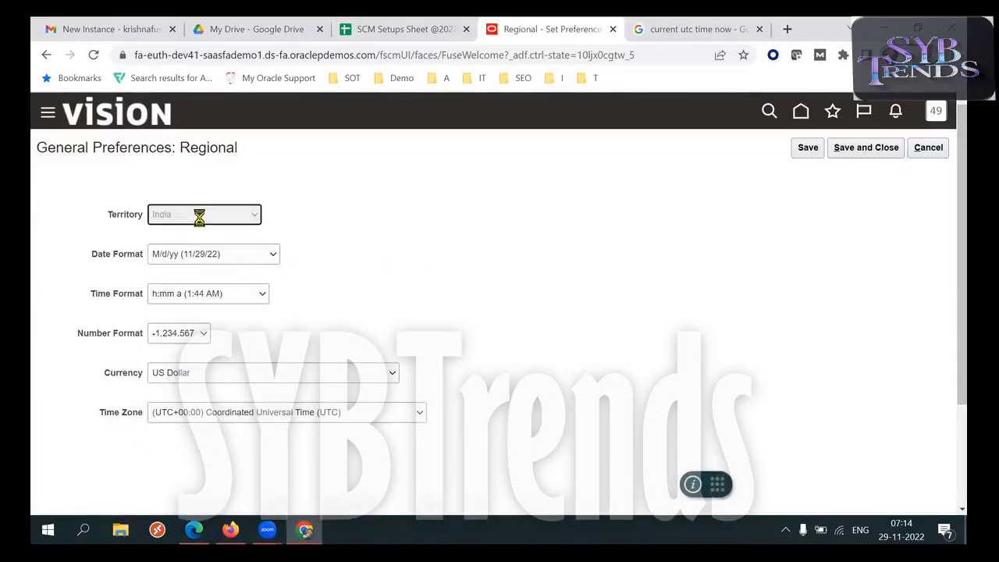
pyautogui.doubleClick(125, 211)
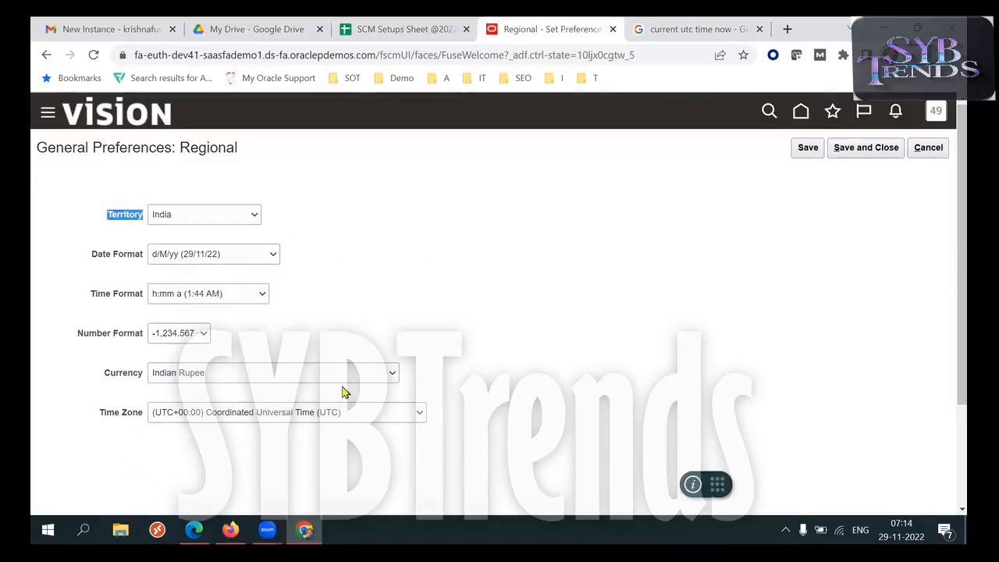
pyautogui.moveTo(85, 256); pyautogui.dragTo(149, 260)
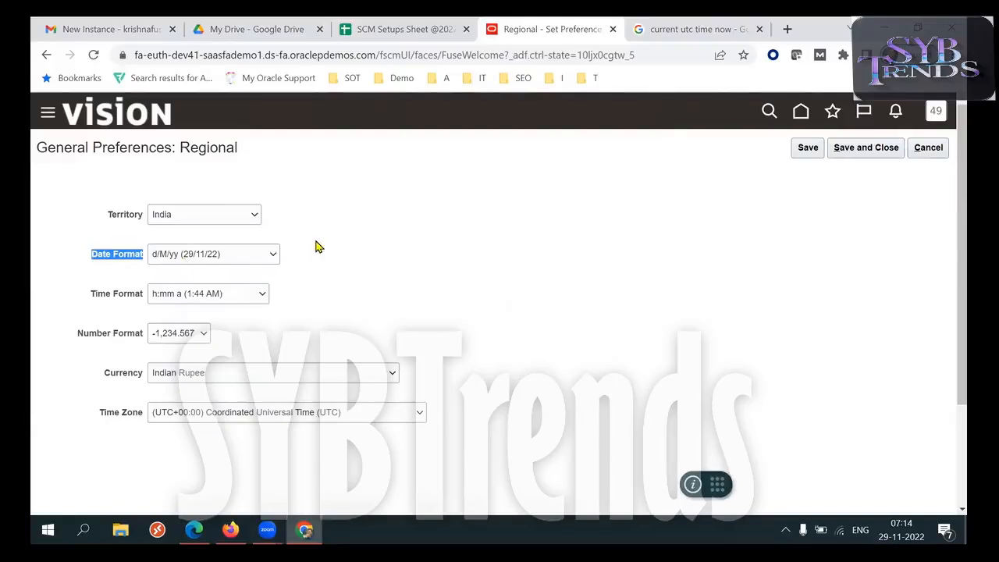
# Step: Review the Time Format, Number Format and Currency settings in the regional preferences
pyautogui.click(379, 312)
pyautogui.doubleClick(127, 300)
pyautogui.tripleClick(112, 335)
pyautogui.click(414, 348)
pyautogui.doubleClick(130, 373)
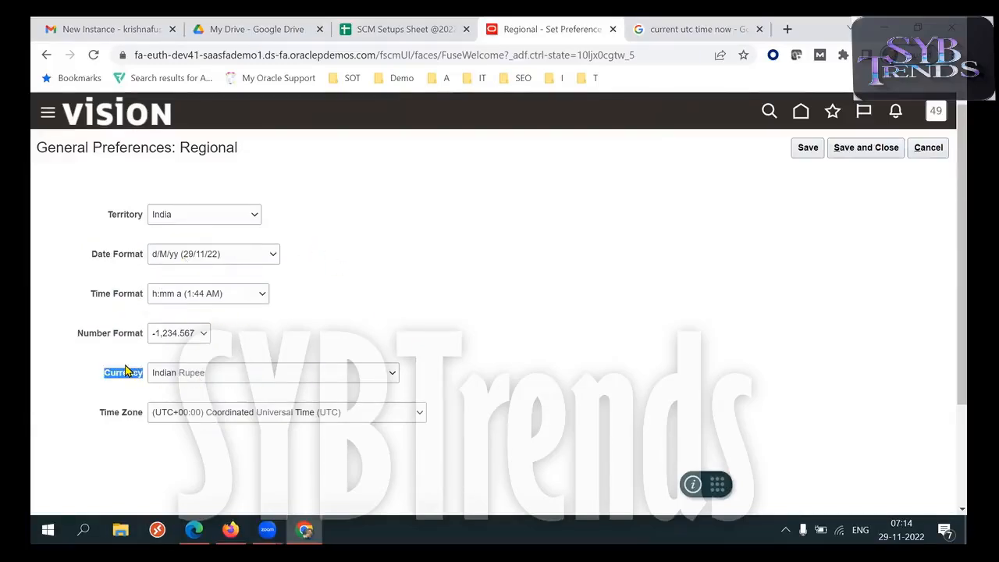
pyautogui.moveTo(125, 211); pyautogui.dragTo(125, 383)
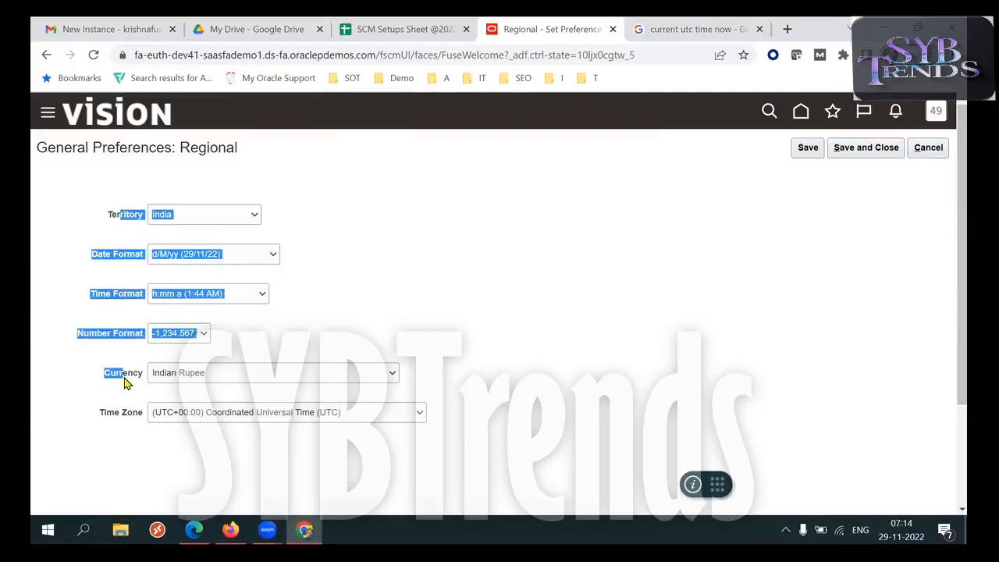
pyautogui.click(499, 329)
# Step: Set the regional time zone to (UTC+05:30) Kolkata - India Time (IT)
pyautogui.tripleClick(110, 416)
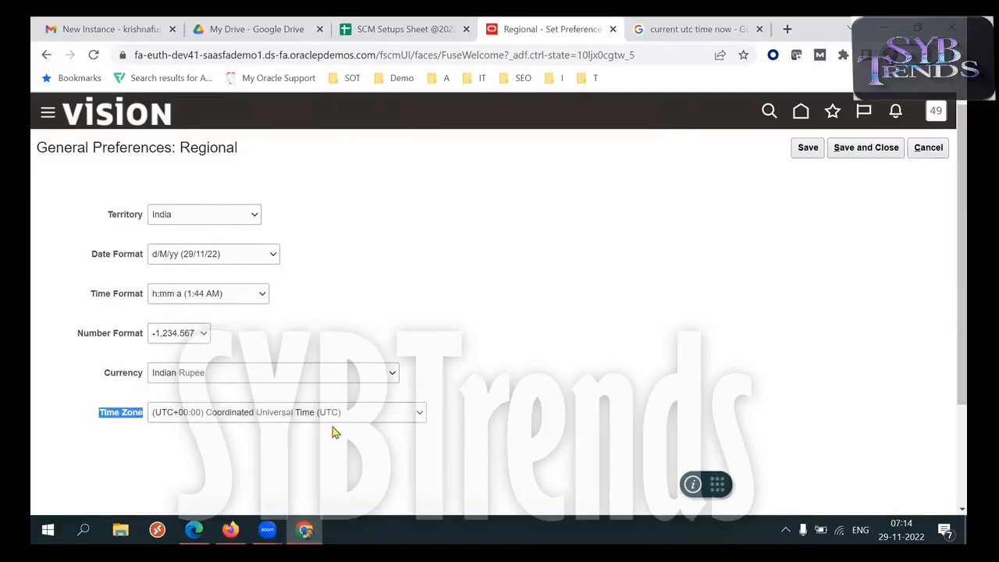
pyautogui.click(331, 413)
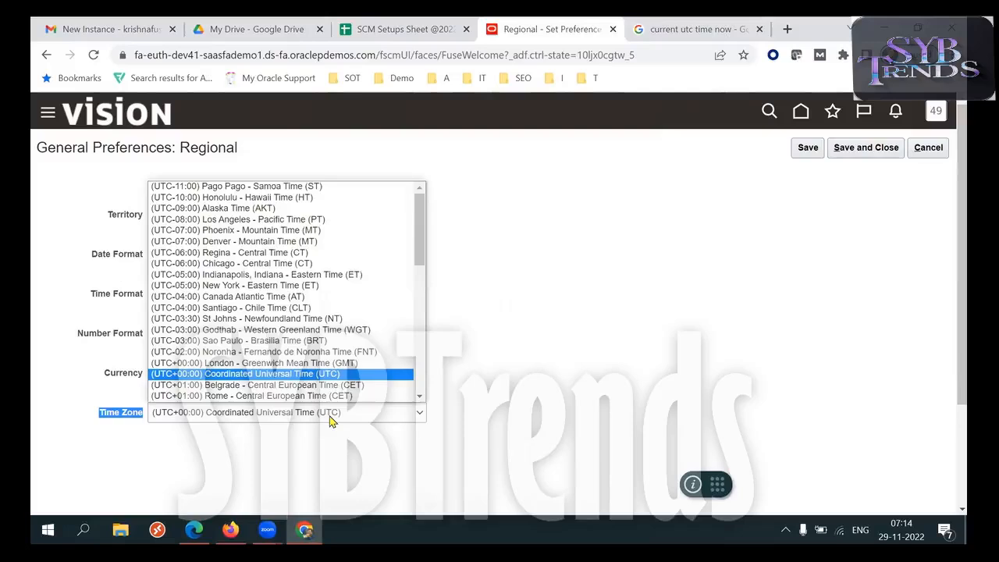
pyautogui.press('Down')
pyautogui.press('Down')
pyautogui.press('Down')
pyautogui.press('Down')
pyautogui.press('Down')
pyautogui.press('Down')
pyautogui.press('Down')
pyautogui.press('Down')
pyautogui.press('Down')
pyautogui.press('Down')
pyautogui.press('Down')
pyautogui.press('Down')
pyautogui.press('Down')
pyautogui.press('Down')
pyautogui.press('Down')
pyautogui.press('Down')
pyautogui.press('Down')
pyautogui.press('Down')
pyautogui.press('Down')
pyautogui.press('Up')
pyautogui.press('Return')
pyautogui.click(595, 308)
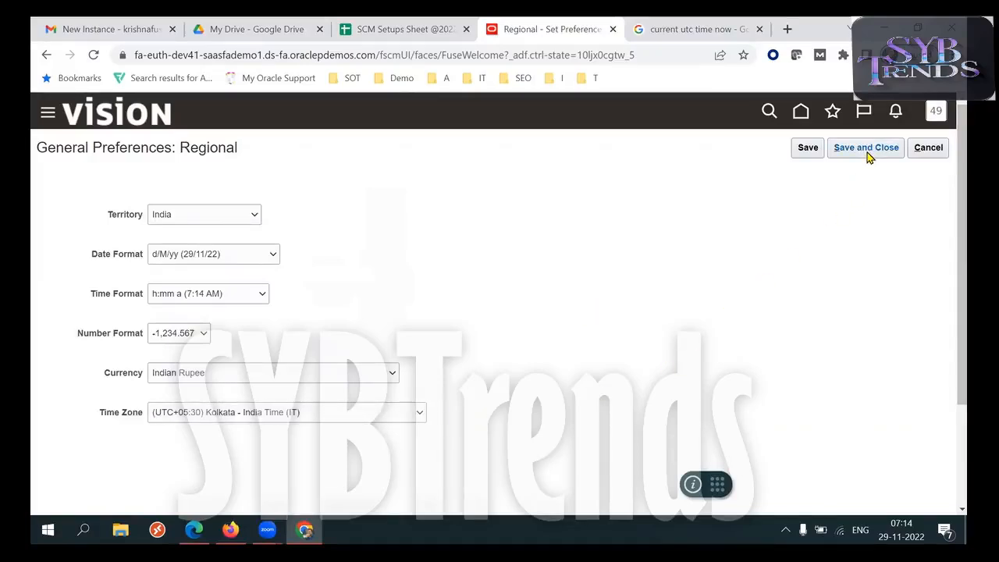
# Step: Recheck the Territory and Time Zone settings, and save and close the regional preferences
pyautogui.tripleClick(179, 148)
pyautogui.tripleClick(179, 148)
pyautogui.tripleClick(180, 148)
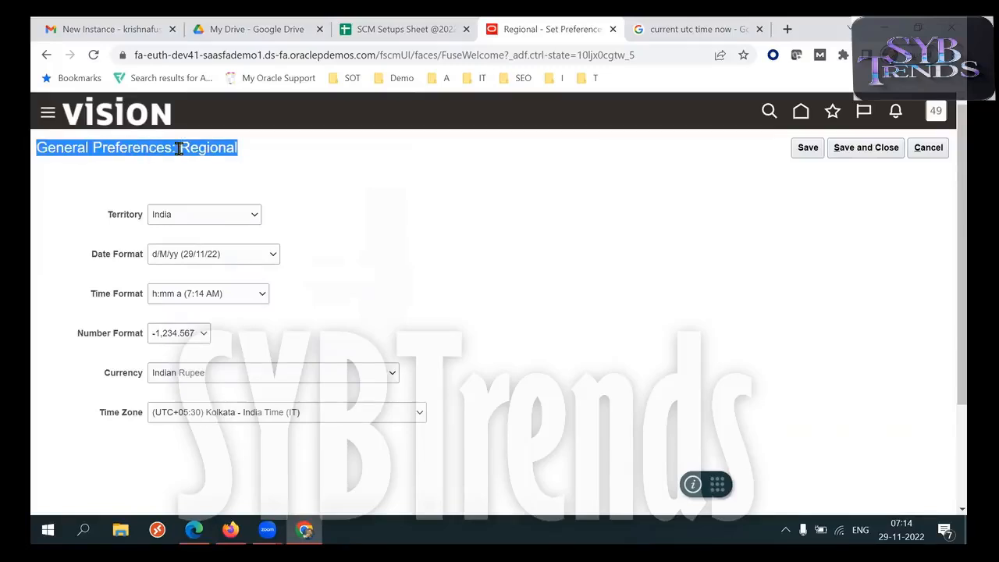
pyautogui.tripleClick(180, 149)
pyautogui.tripleClick(180, 148)
pyautogui.doubleClick(130, 219)
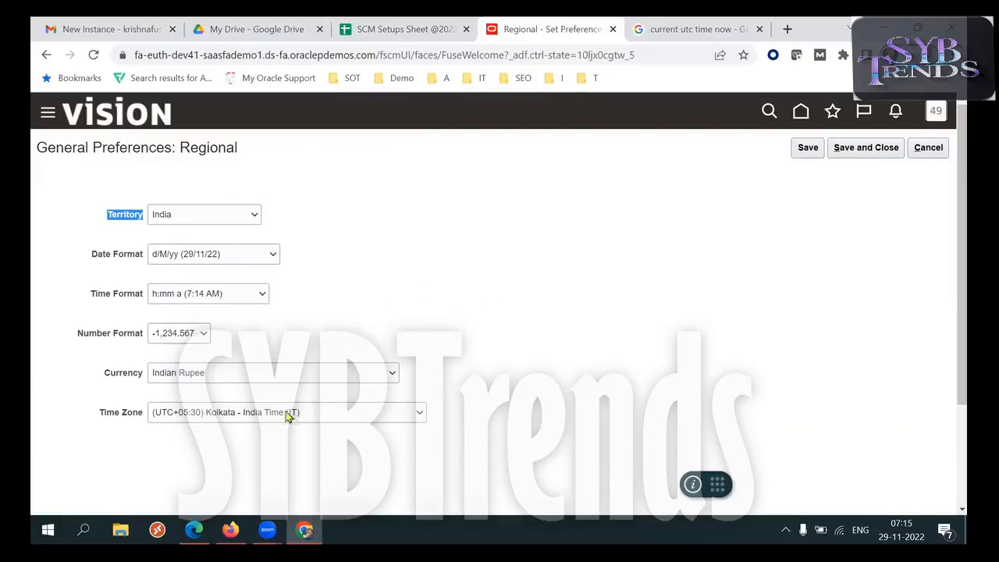
pyautogui.tripleClick(123, 418)
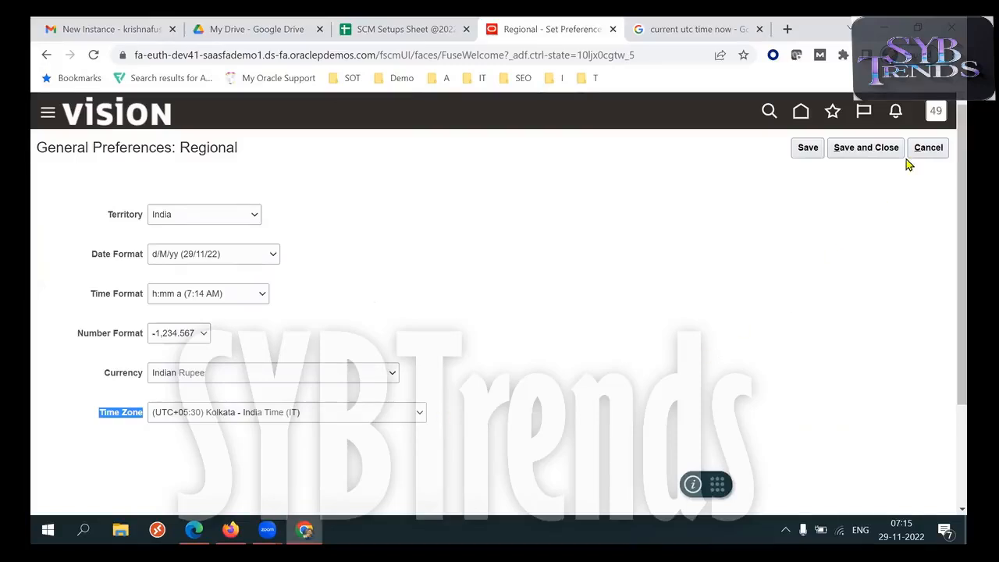
pyautogui.click(881, 151)
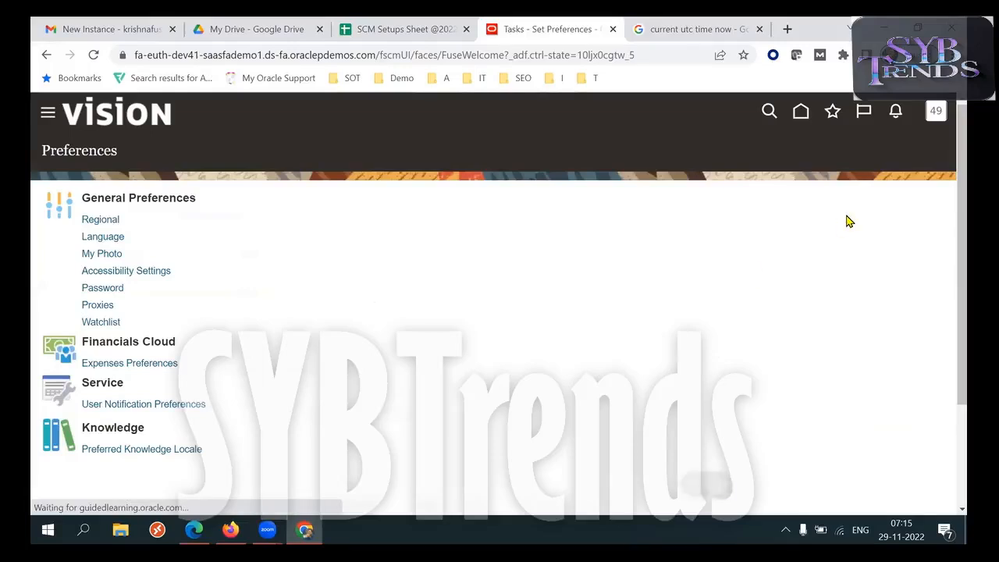
# Step: Open a new miscellaneous transaction from Inventory Management and check its Date field
pyautogui.click(801, 111)
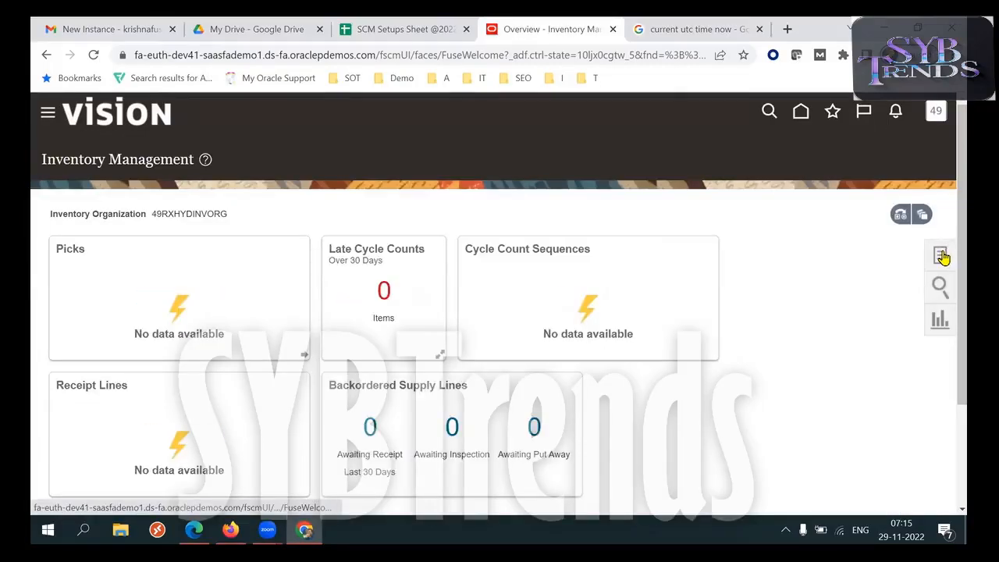
pyautogui.click(941, 257)
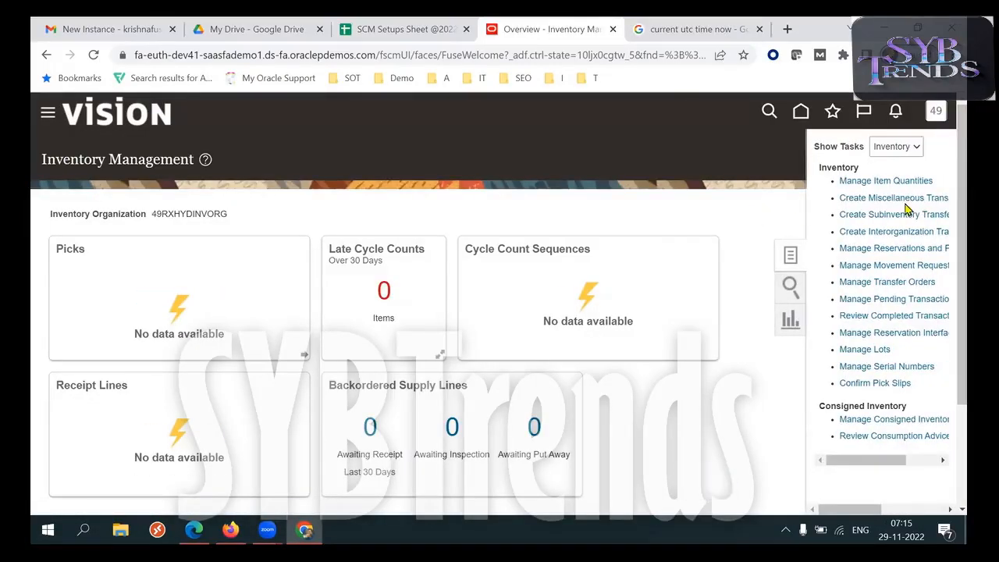
pyautogui.click(901, 197)
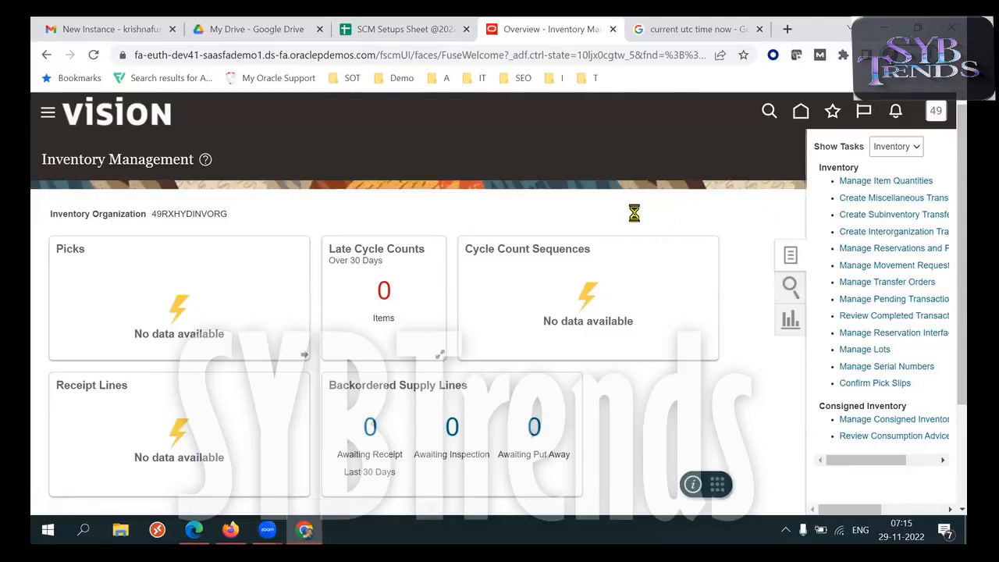
pyautogui.click(355, 261)
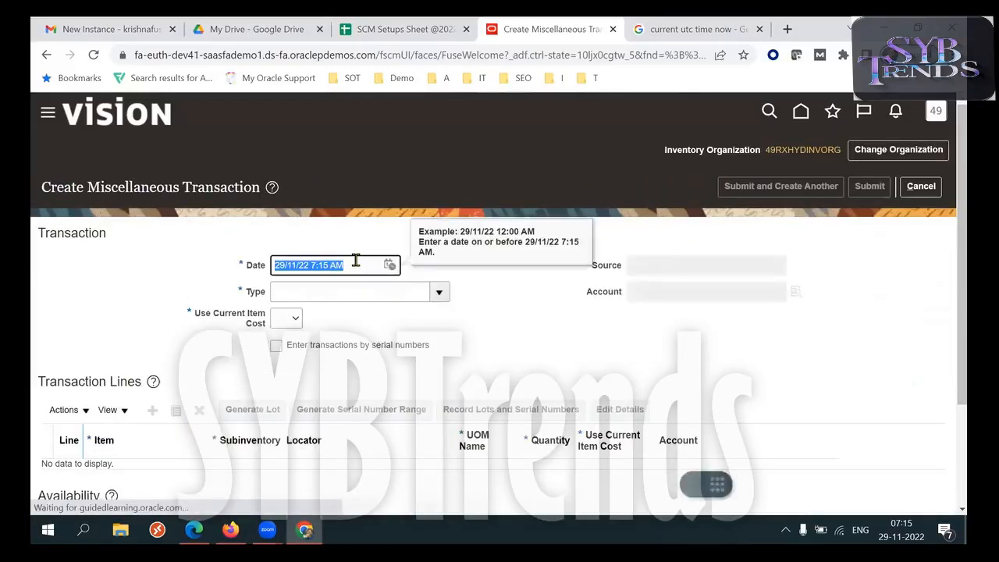
pyautogui.click(553, 296)
pyautogui.scroll(-1, 948, 315)
pyautogui.click(348, 231)
pyautogui.click(568, 272)
# Step: Set the transaction type to Miscellaneous Receipt and show the page in full screen
pyautogui.click(439, 260)
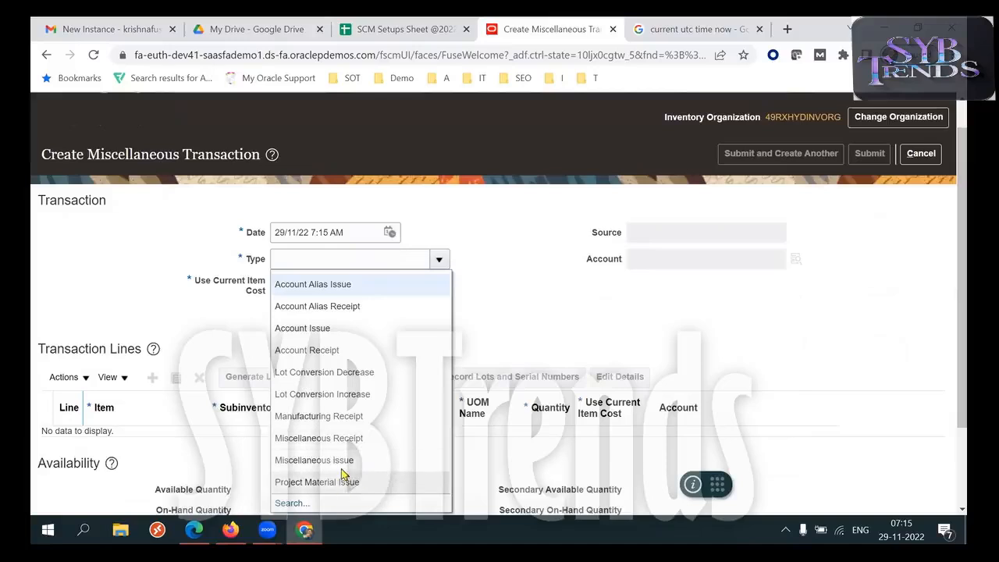
pyautogui.click(331, 438)
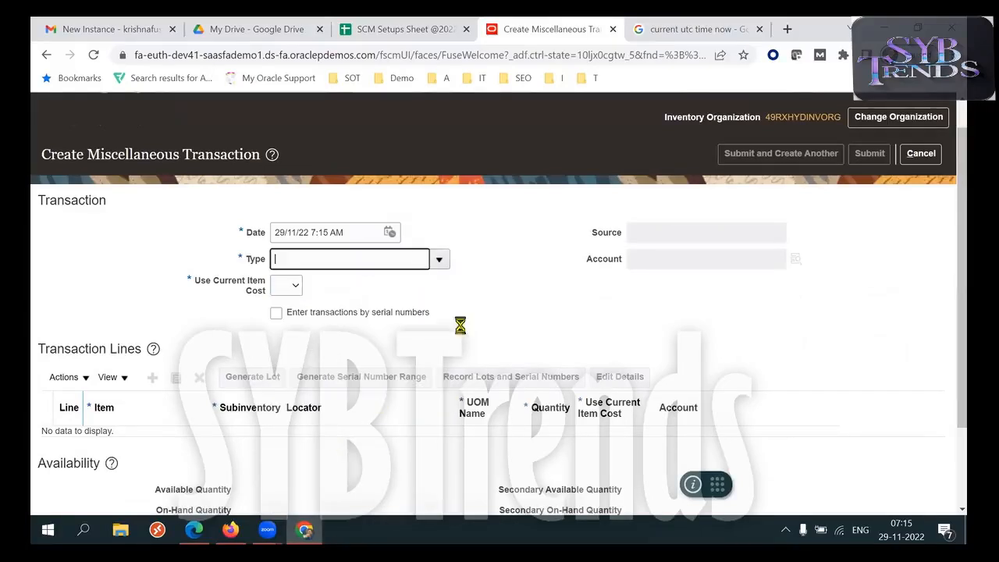
pyautogui.tripleClick(377, 263)
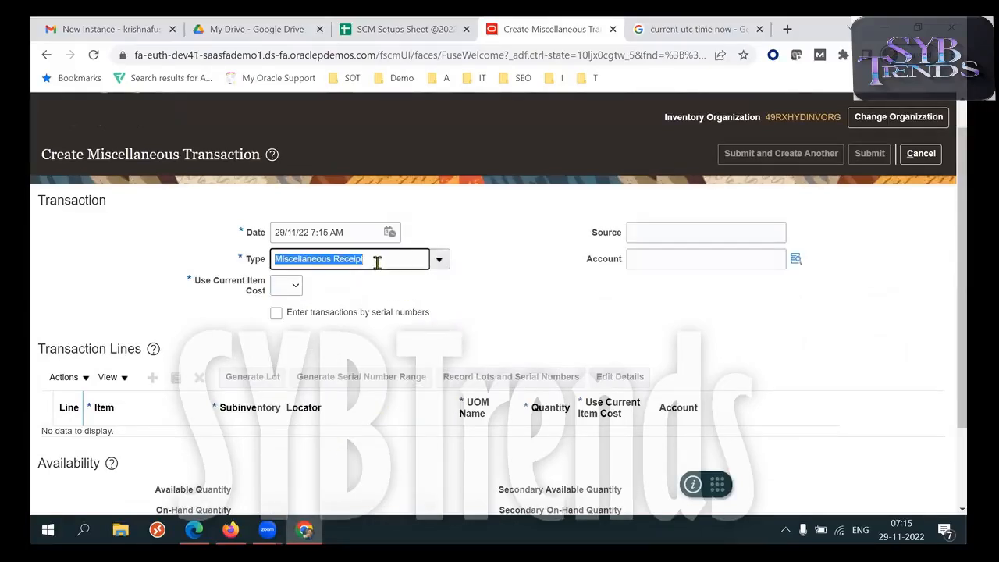
pyautogui.click(552, 291)
pyautogui.press('F11')
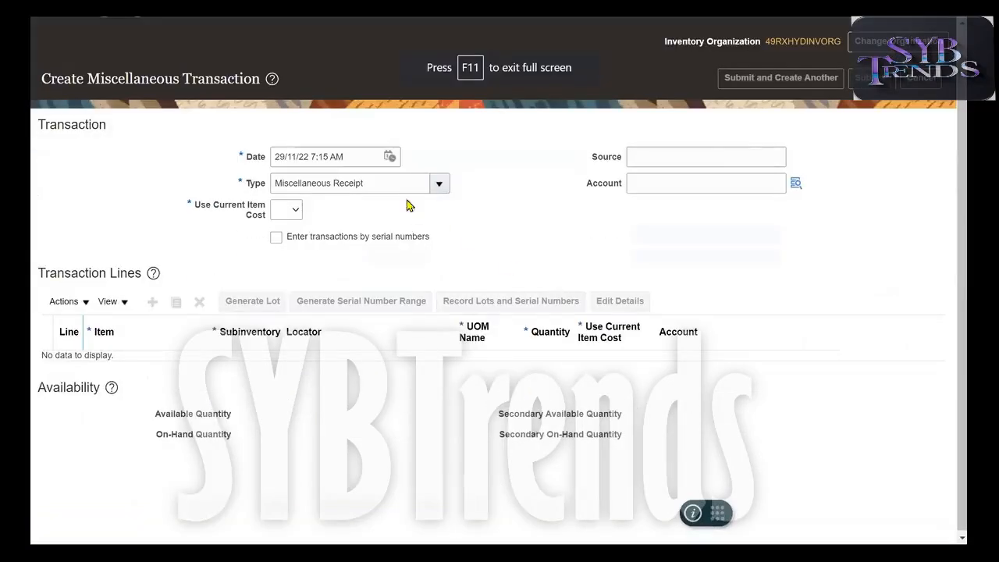
pyautogui.tripleClick(374, 181)
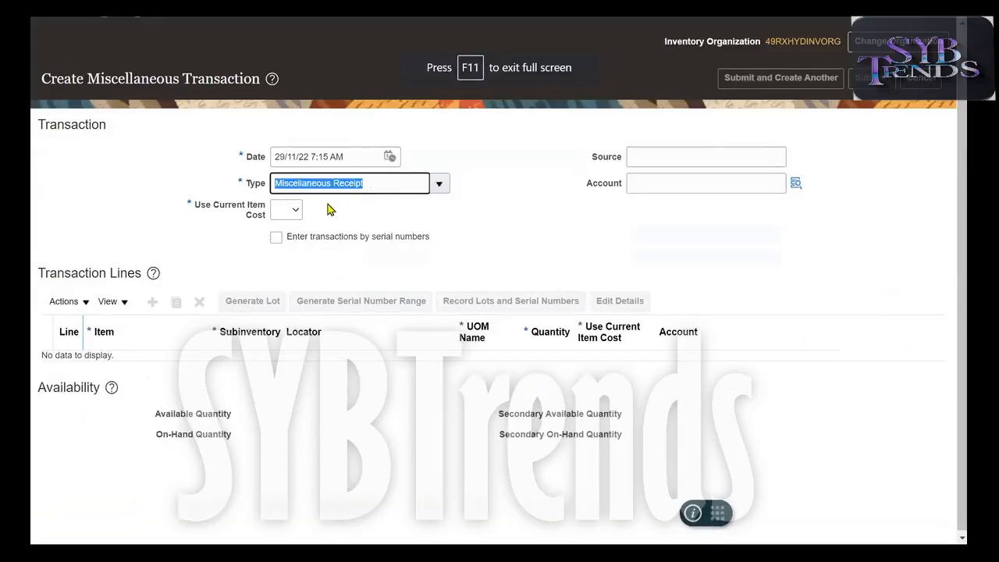
# Step: Set Use Current Item Cost to Yes for the transaction
pyautogui.click(295, 209)
pyautogui.click(295, 249)
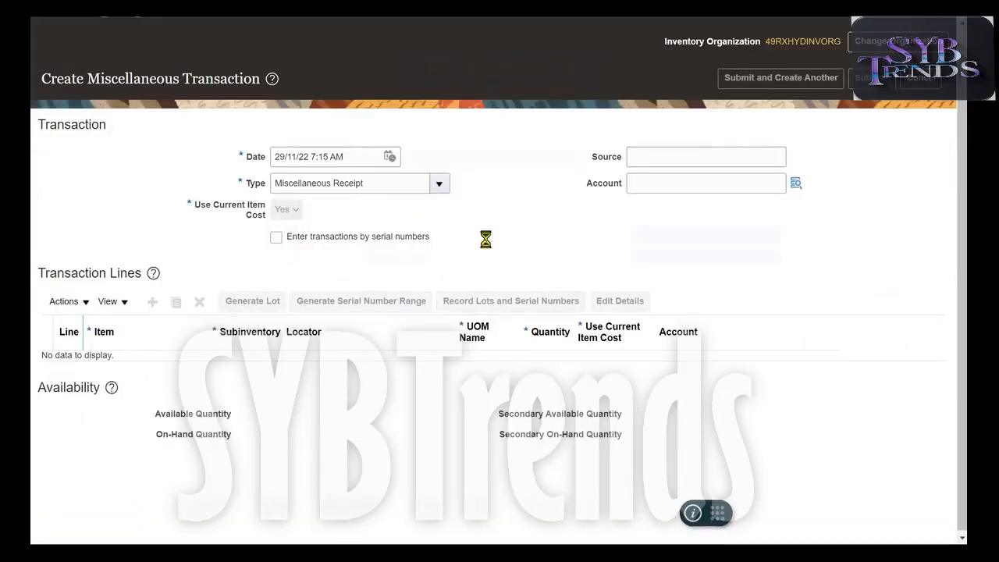
pyautogui.tripleClick(224, 206)
pyautogui.click(486, 249)
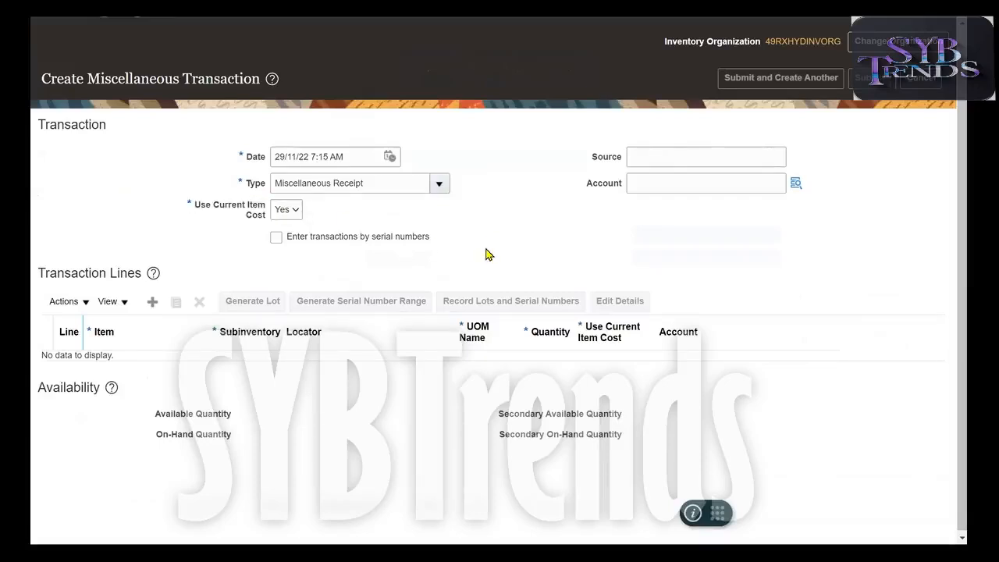
# Step: Set the transaction account to company 02 Retail, department 02 Marketing and accounts 02 Rent
pyautogui.click(796, 182)
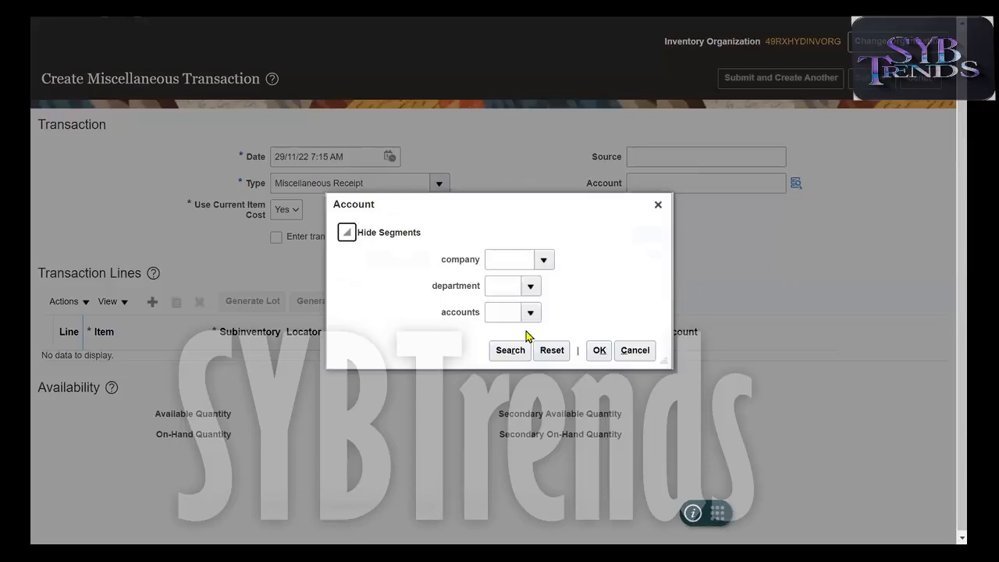
pyautogui.click(521, 348)
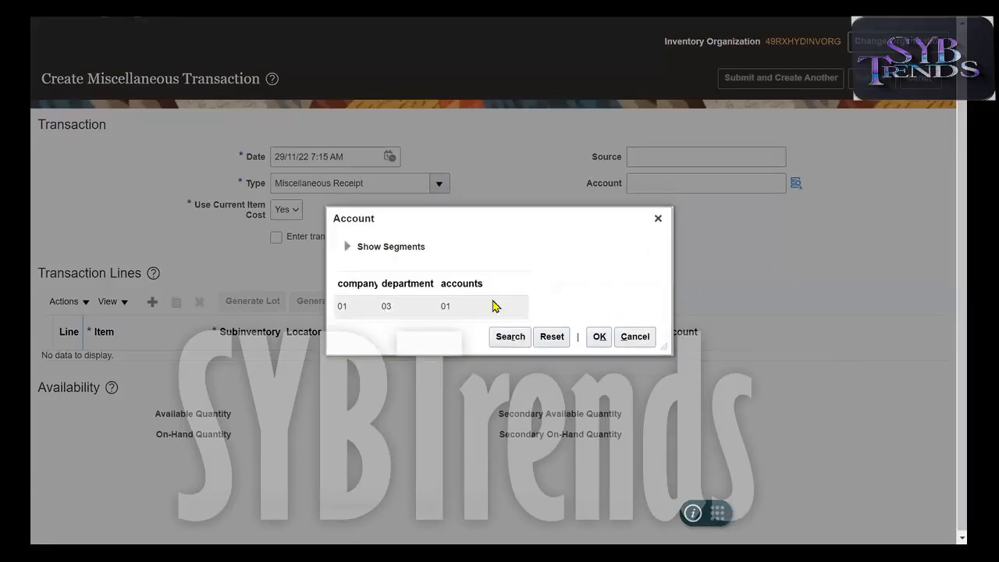
pyautogui.click(347, 245)
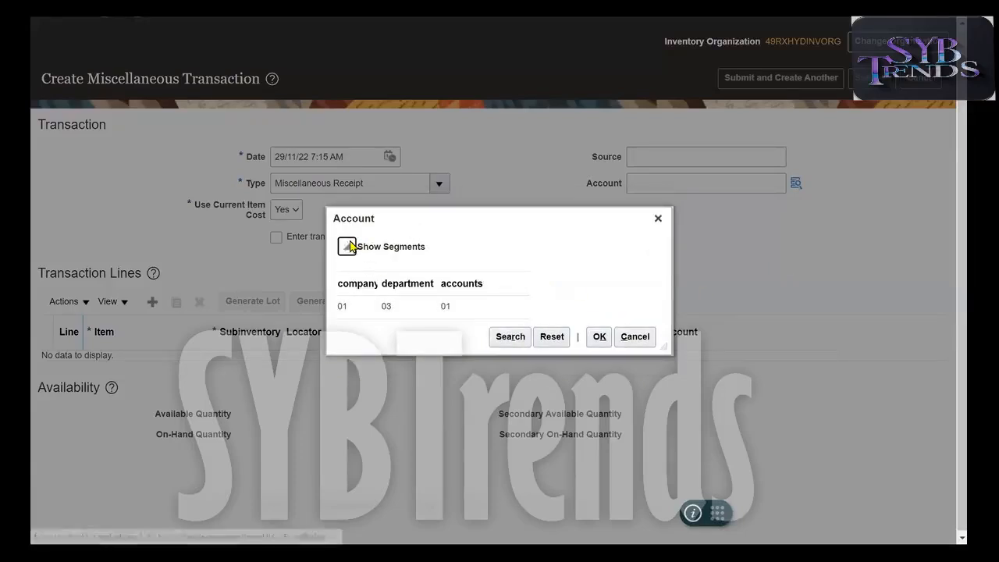
pyautogui.click(544, 235)
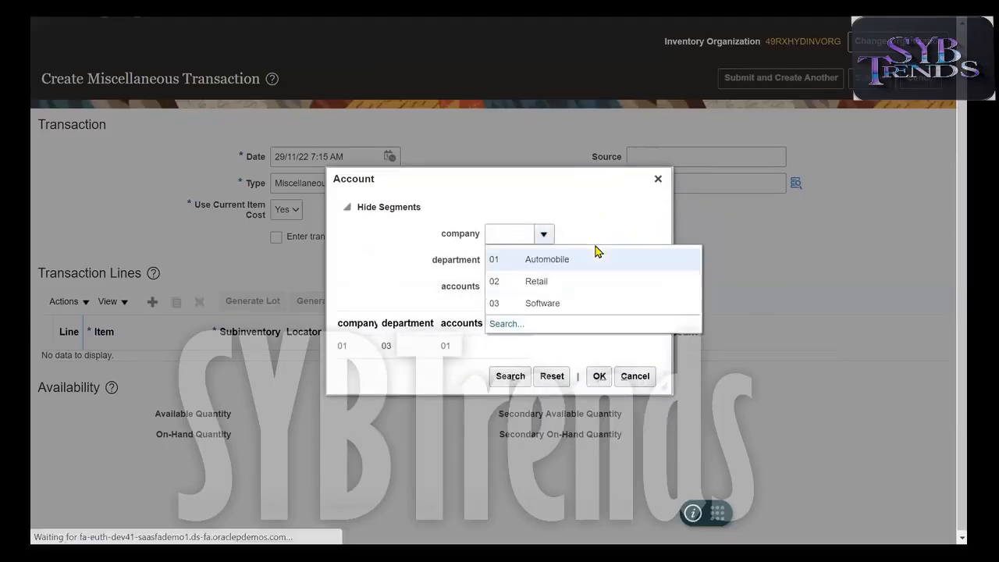
pyautogui.click(552, 283)
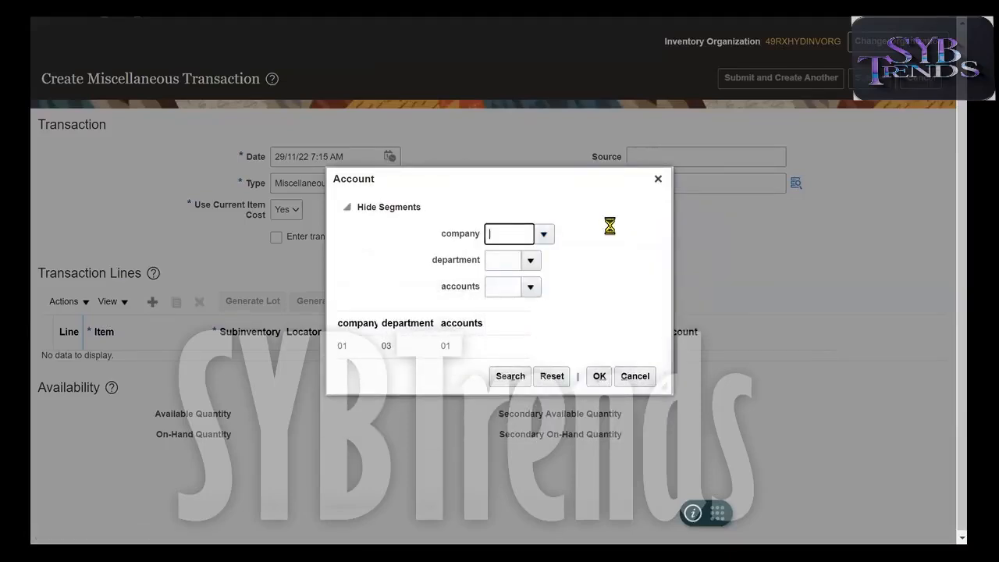
pyautogui.click(530, 260)
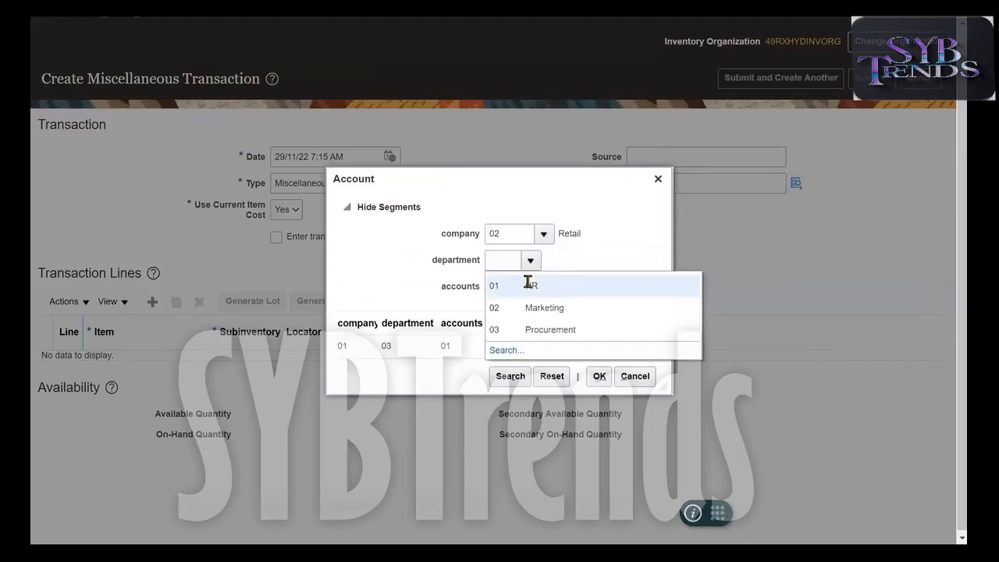
pyautogui.click(504, 306)
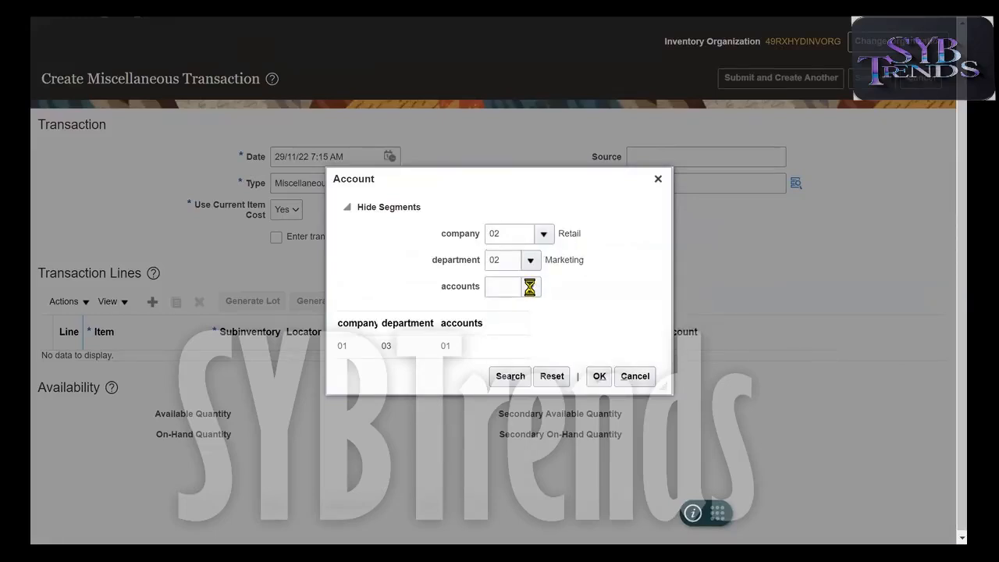
pyautogui.click(535, 288)
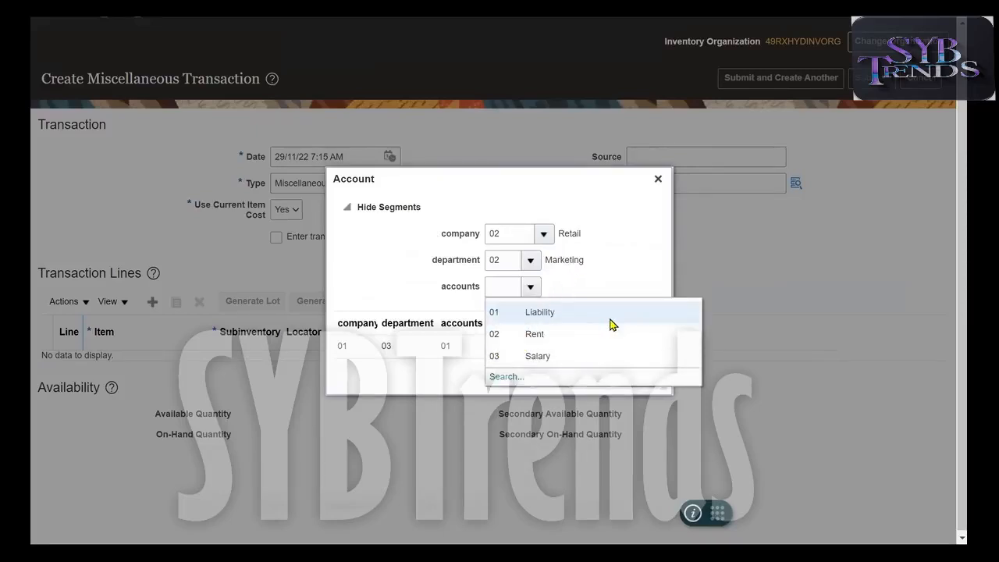
pyautogui.click(550, 336)
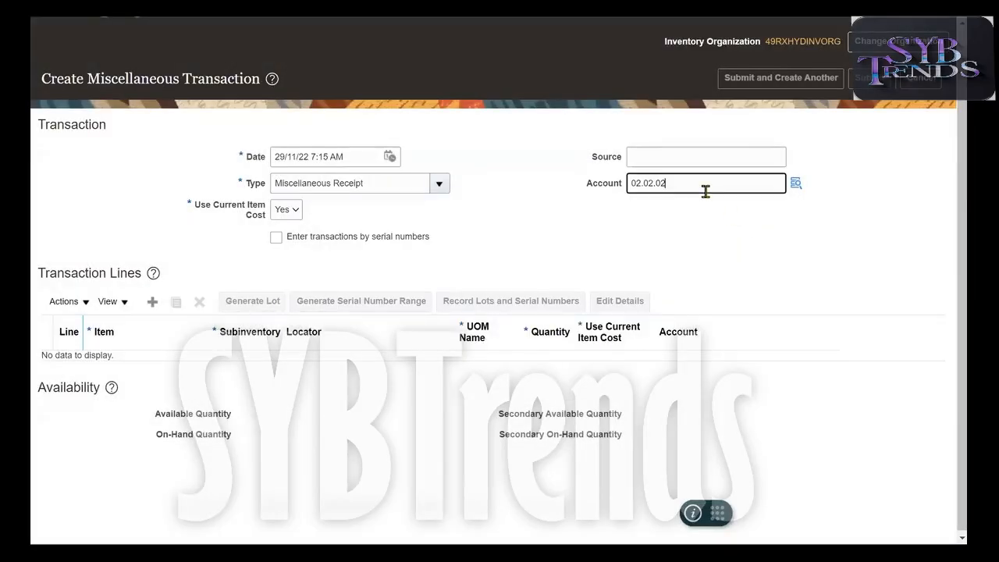
pyautogui.click(593, 216)
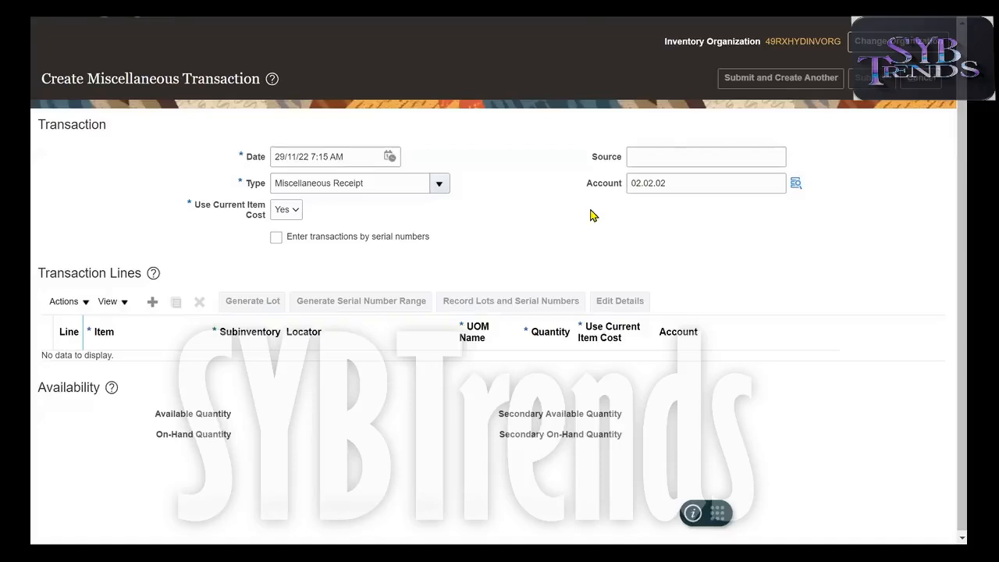
# Step: Add a transaction line and widen the Item column of the lines table
pyautogui.tripleClick(108, 279)
pyautogui.click(152, 301)
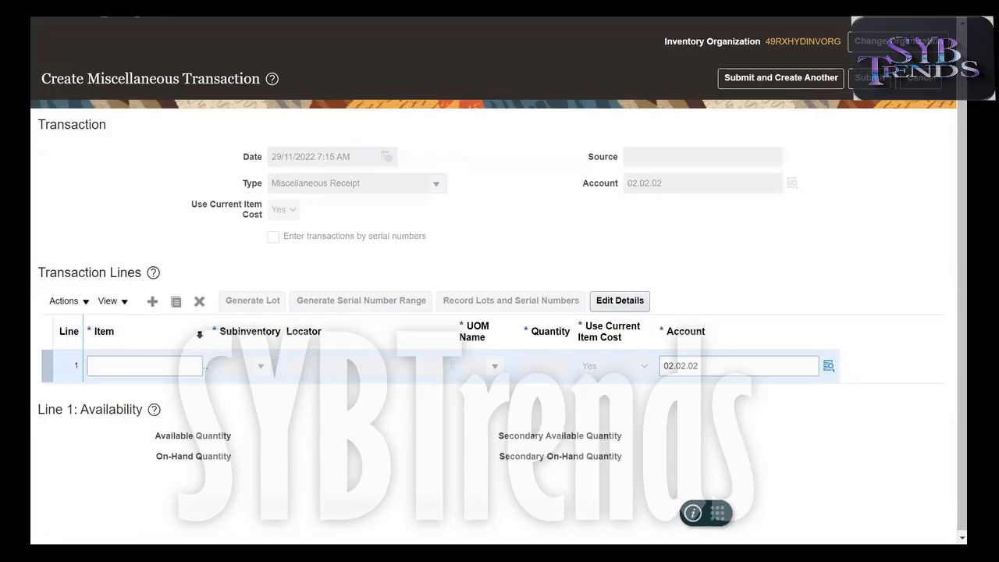
pyautogui.click(210, 320)
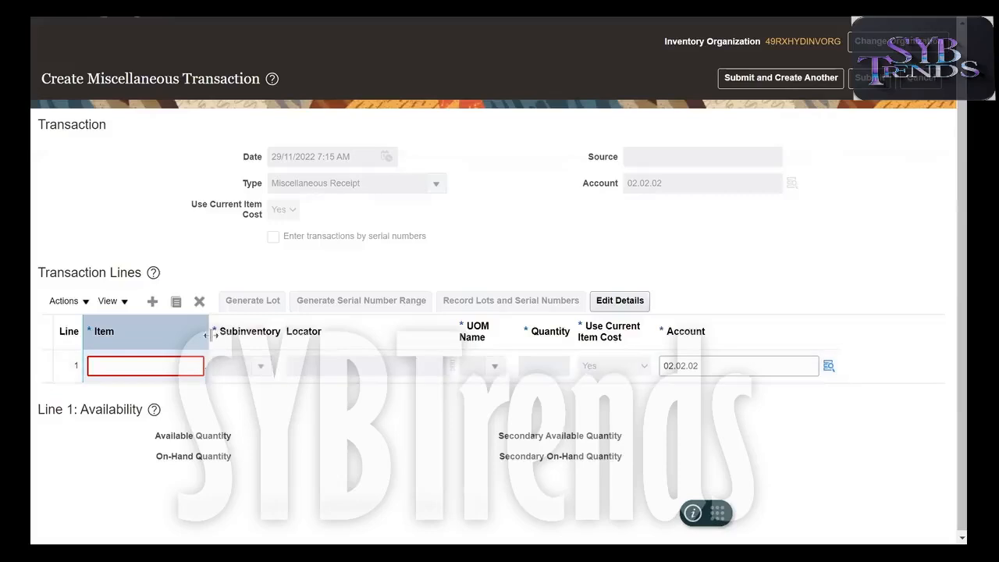
pyautogui.moveTo(210, 327); pyautogui.dragTo(246, 329)
# Step: Enter item RM101 on transaction line 1
pyautogui.click(147, 363)
pyautogui.write('RM')
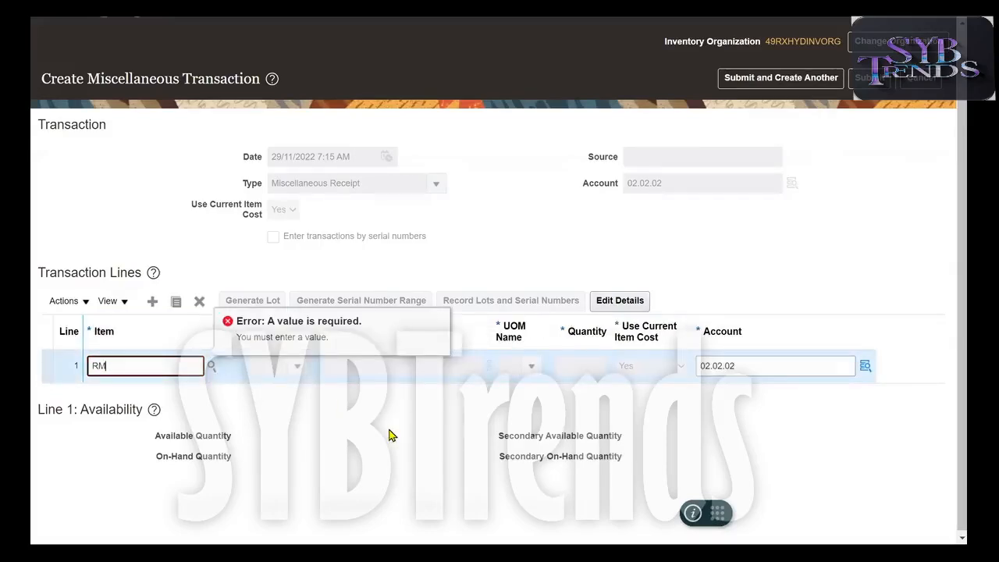
pyautogui.write('101')
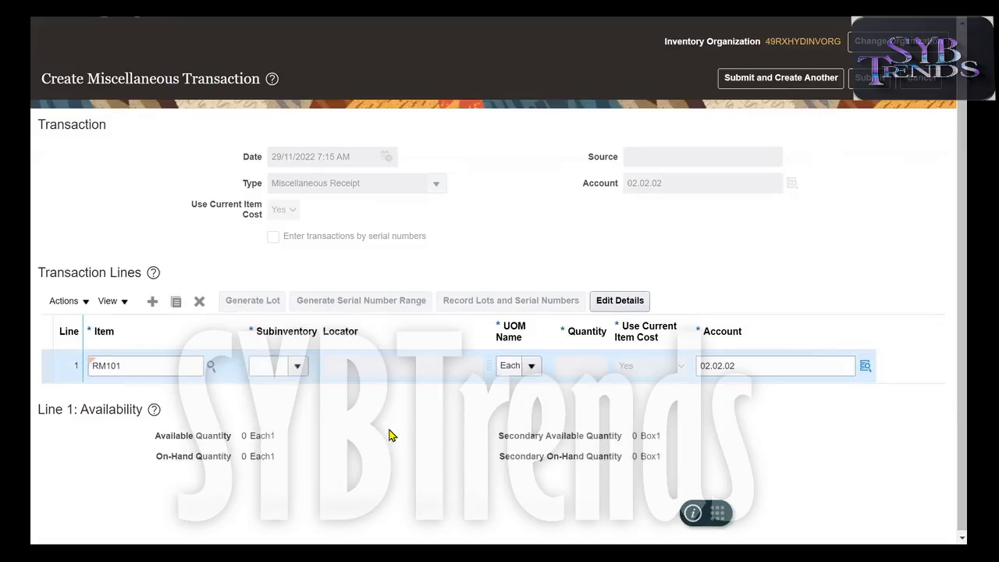
pyautogui.doubleClick(135, 365)
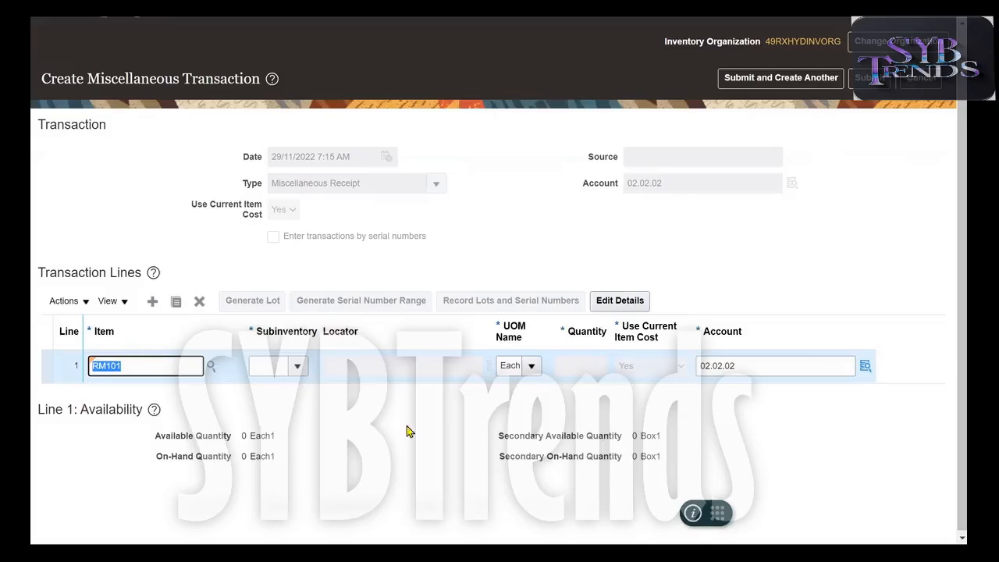
# Step: Examine the primary and secondary available and on-hand quantities and their units for item RM101 on line 1
pyautogui.doubleClick(238, 437)
pyautogui.click(245, 458)
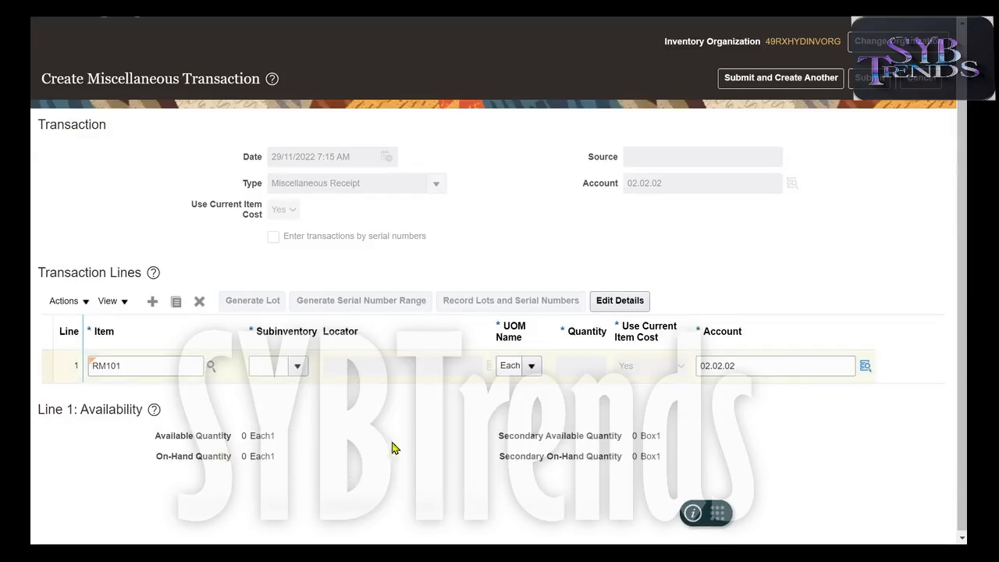
pyautogui.moveTo(961, 417); pyautogui.dragTo(940, 441)
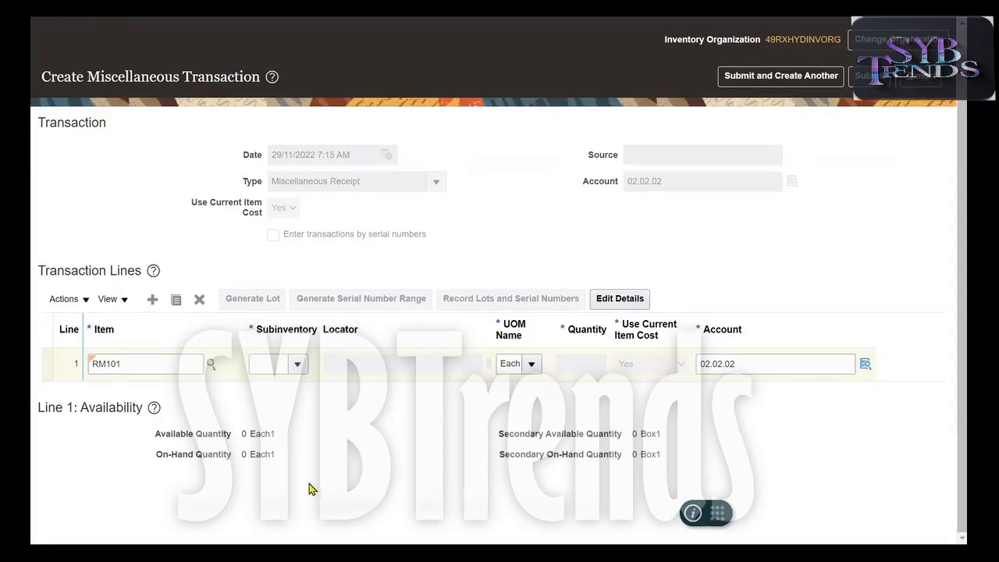
pyautogui.doubleClick(262, 434)
pyautogui.click(652, 435)
pyautogui.doubleClick(652, 434)
pyautogui.doubleClick(267, 434)
pyautogui.click(161, 366)
pyautogui.doubleClick(161, 367)
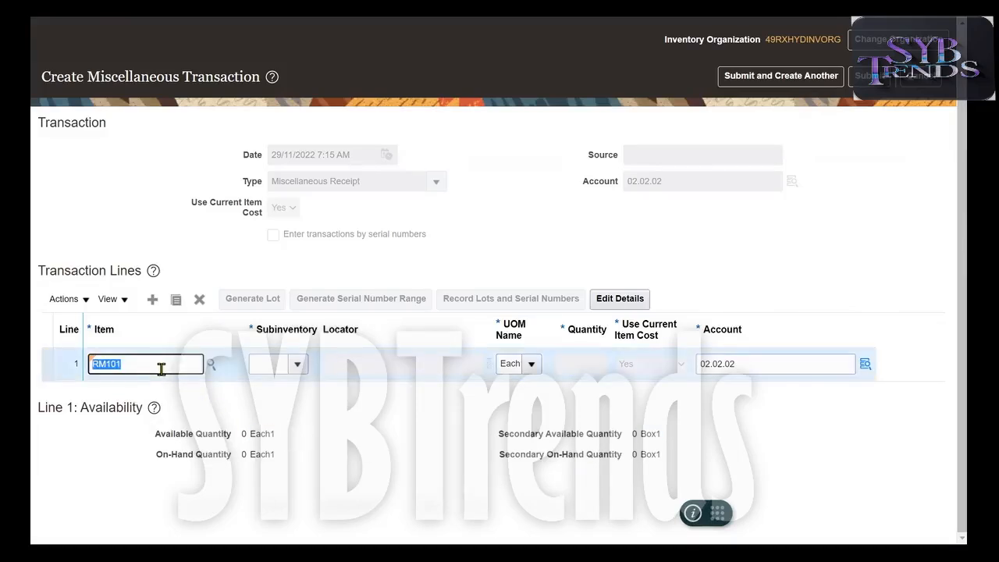
pyautogui.doubleClick(262, 434)
pyautogui.doubleClick(654, 435)
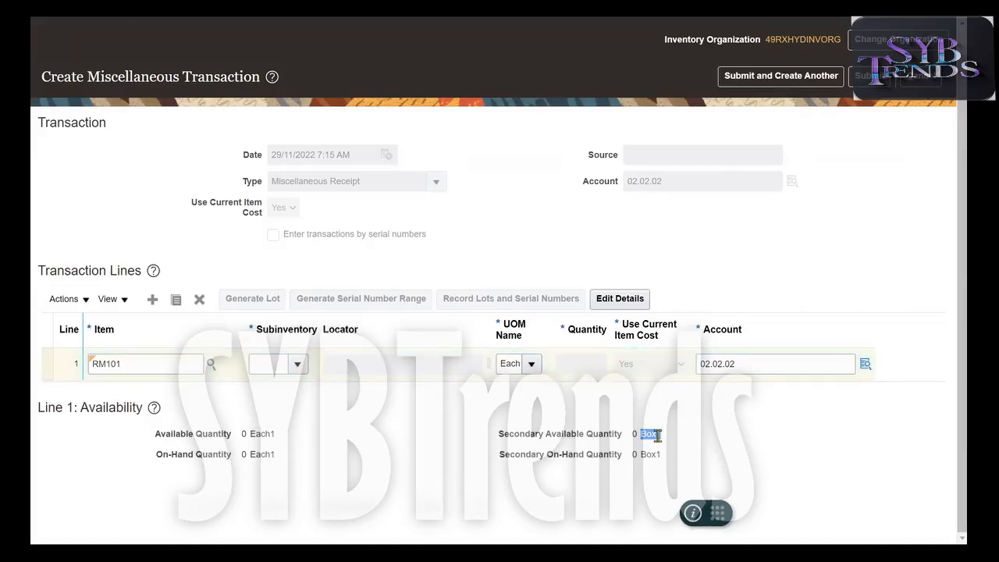
pyautogui.doubleClick(260, 434)
pyautogui.doubleClick(647, 435)
pyautogui.click(393, 421)
# Step: Set the subinventory of transaction line 1 to ColdStore
pyautogui.click(299, 364)
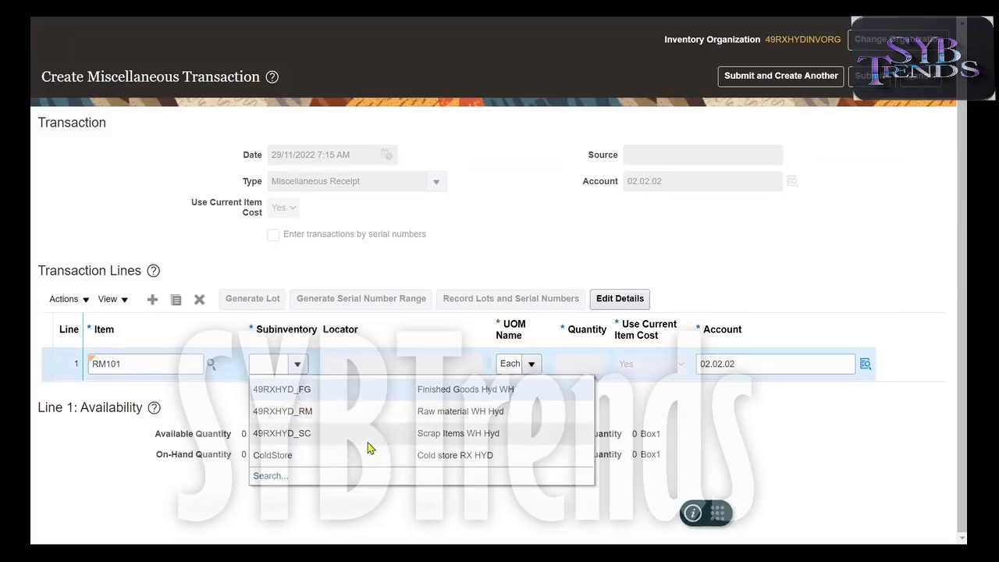
pyautogui.click(350, 459)
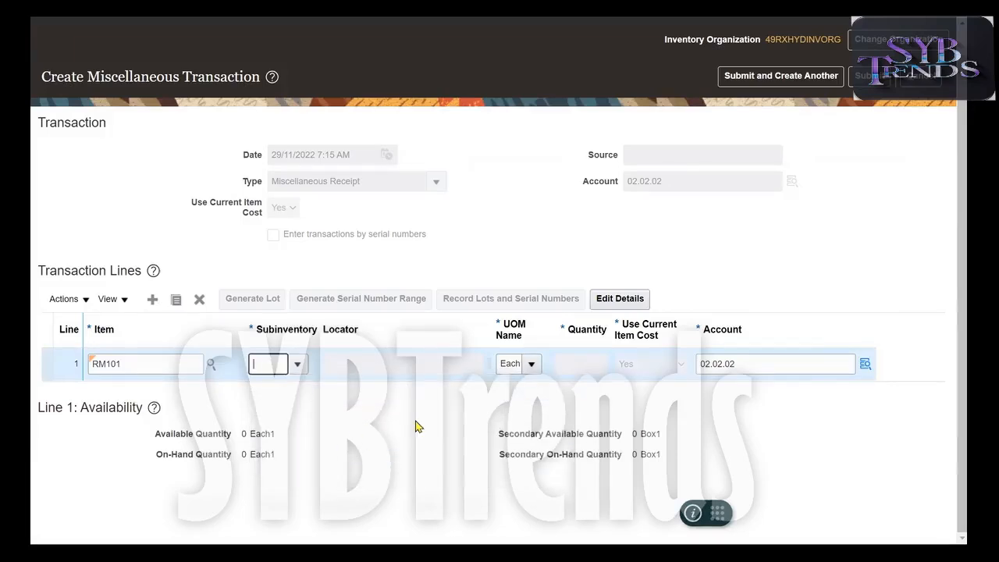
pyautogui.press('Tab')
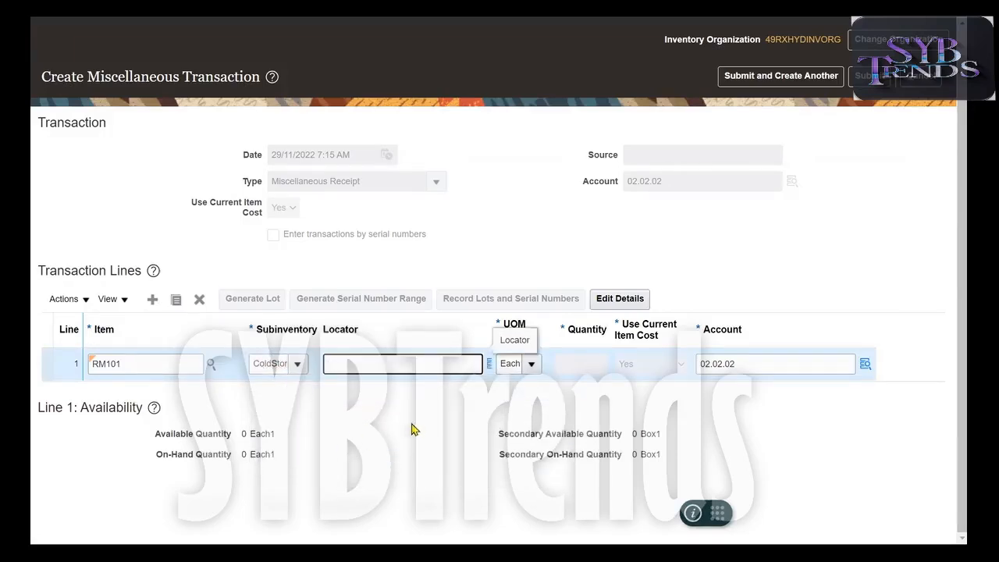
pyautogui.click(287, 365)
pyautogui.doubleClick(283, 372)
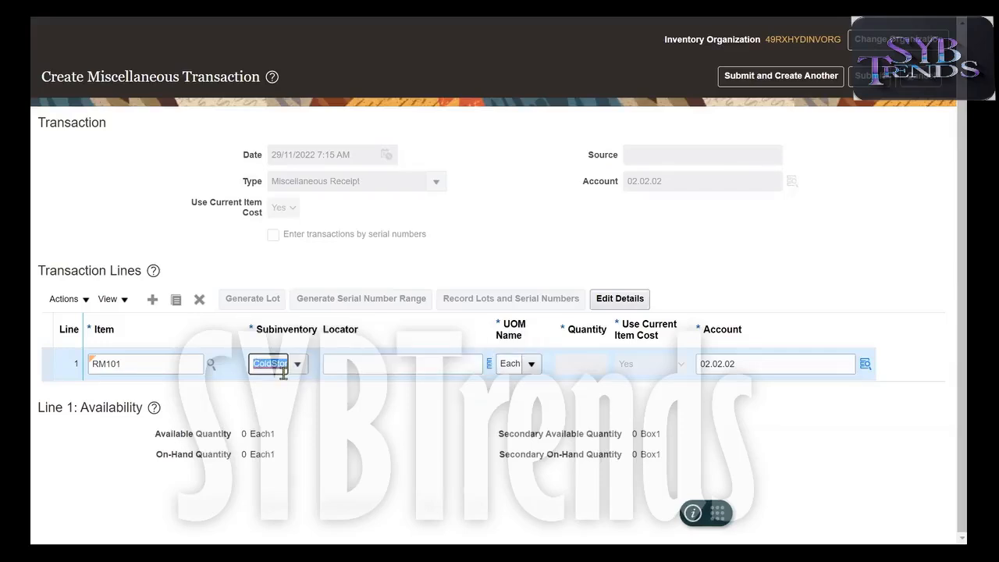
# Step: Search the locators for line 1 and assign the one for block B, floor 1ST
pyautogui.click(490, 365)
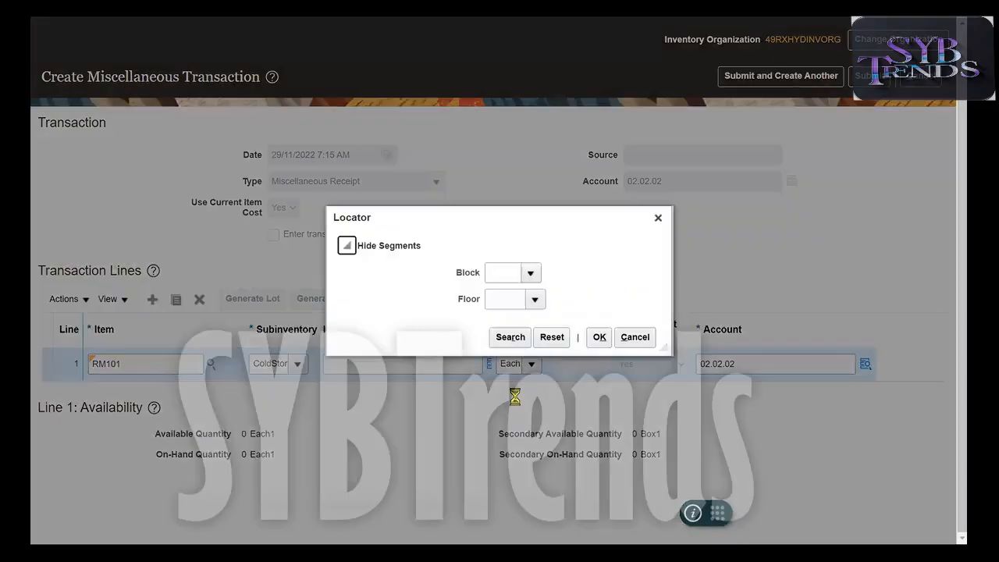
pyautogui.click(510, 341)
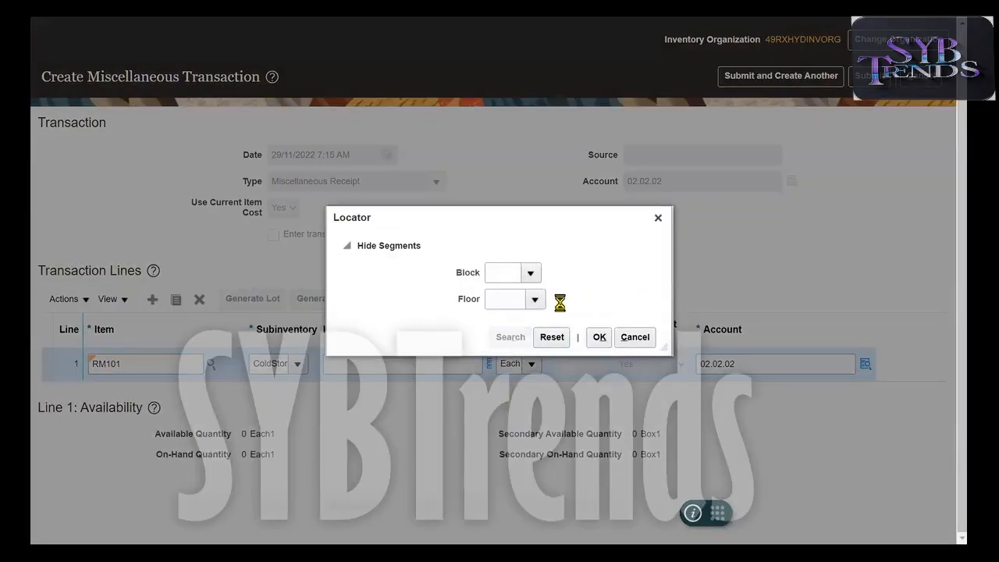
pyautogui.click(443, 311)
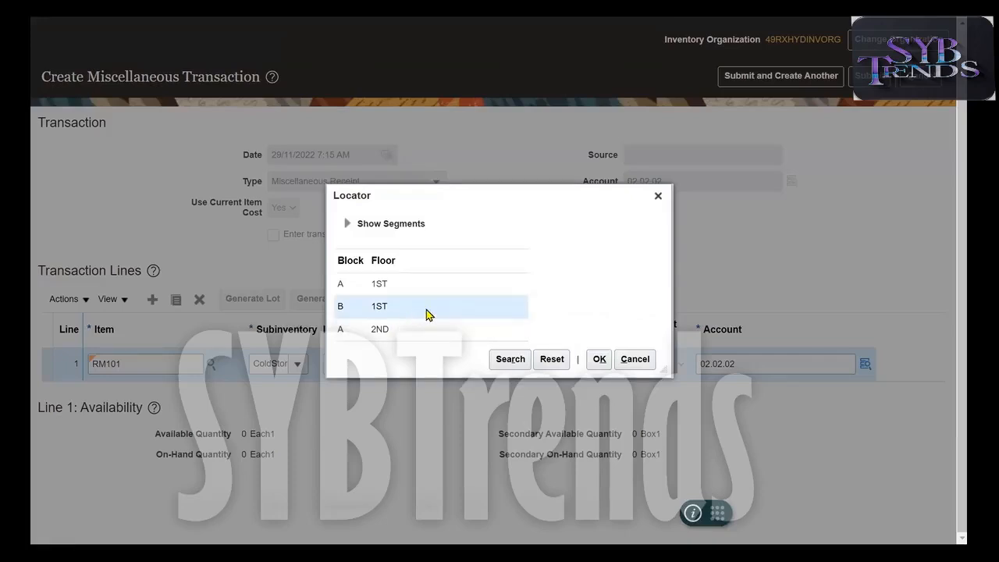
pyautogui.click(599, 358)
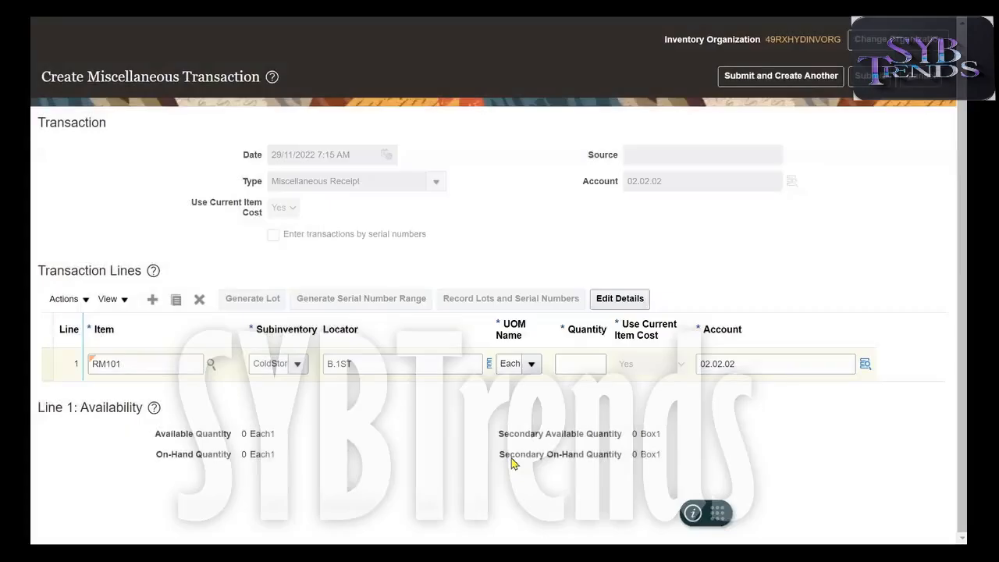
# Step: Enter a quantity of 200 for item RM101 on transaction line 1
pyautogui.press('Tab')
pyautogui.press('Tab')
pyautogui.press('Tab')
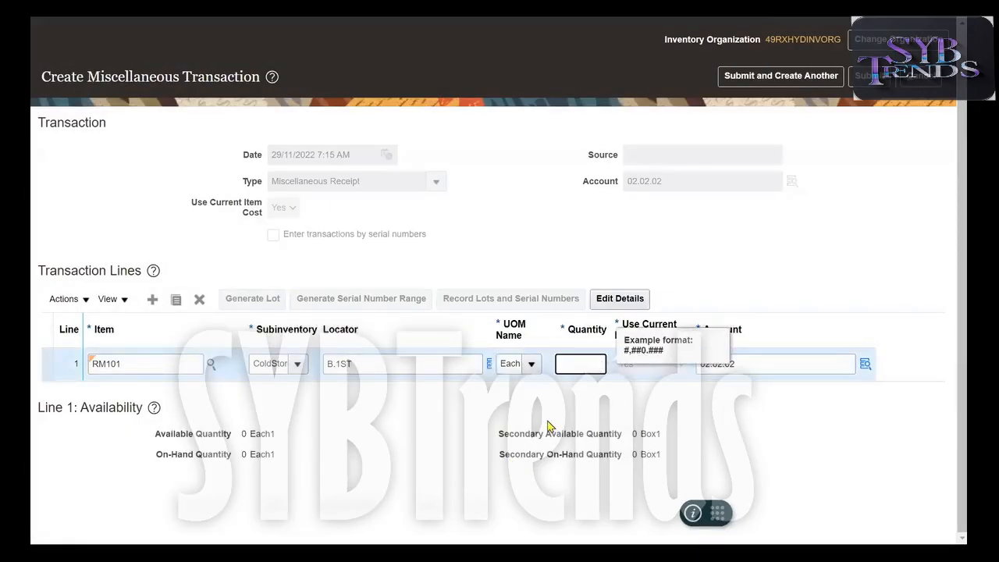
pyautogui.write('200')
pyautogui.press('Tab')
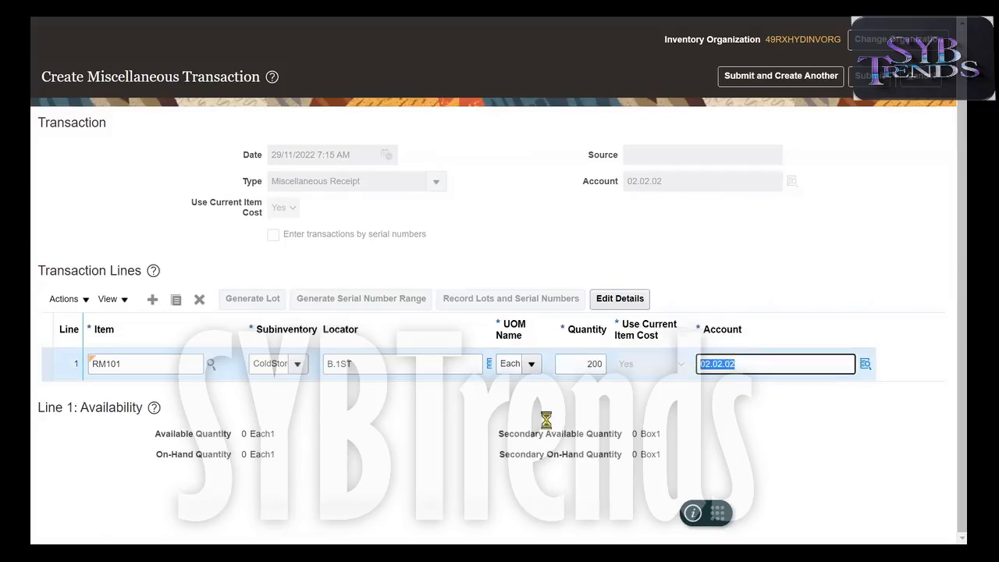
# Step: Review the item, subinventory, locator and quantity entered on transaction line 1
pyautogui.click(586, 363)
pyautogui.click(816, 250)
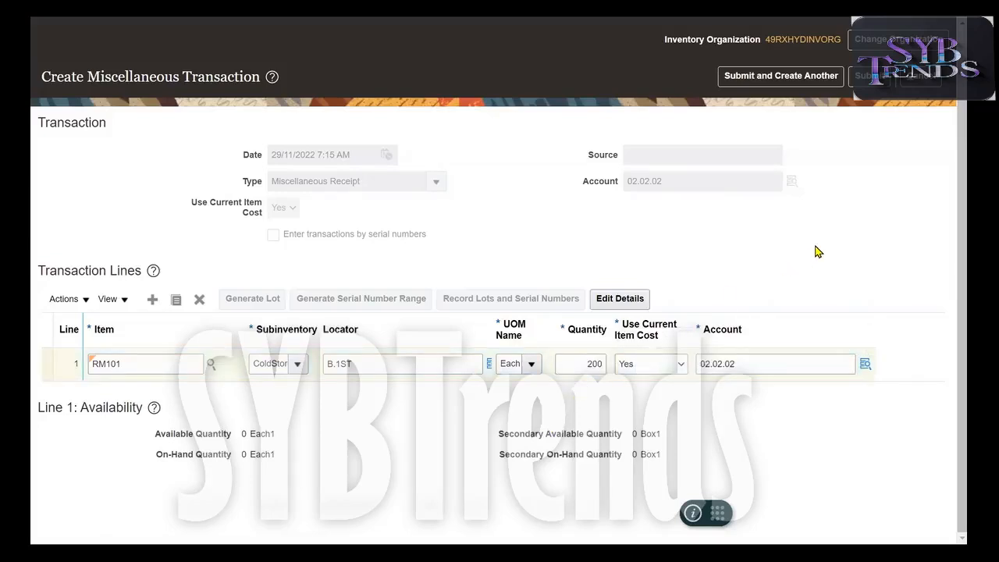
pyautogui.click(596, 361)
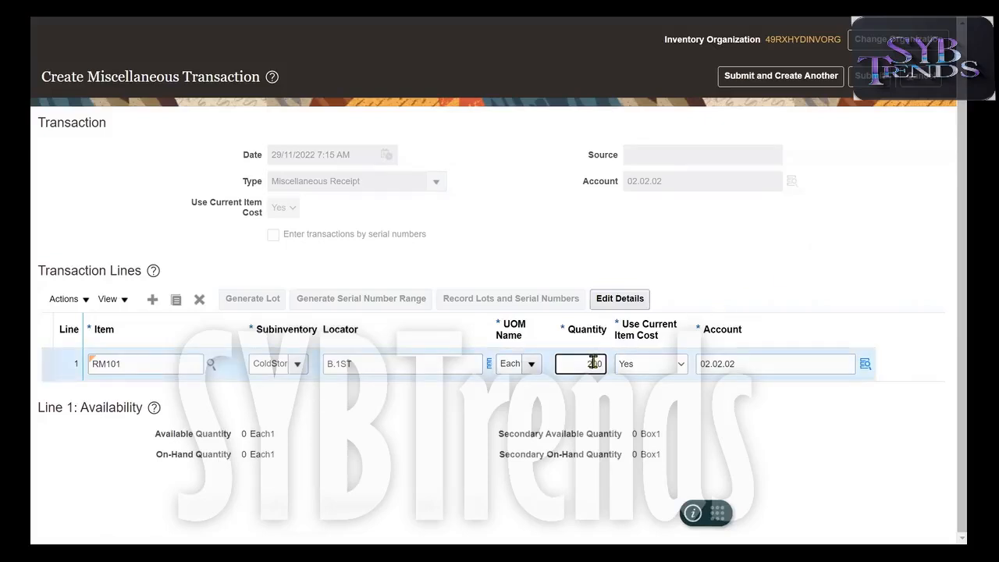
pyautogui.click(788, 258)
pyautogui.click(590, 364)
pyautogui.click(270, 370)
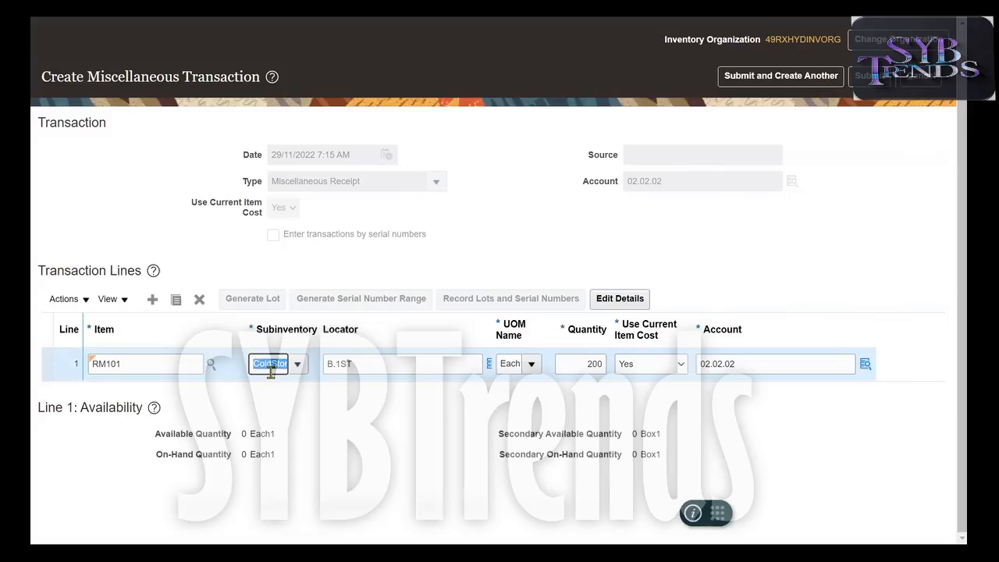
pyautogui.click(361, 364)
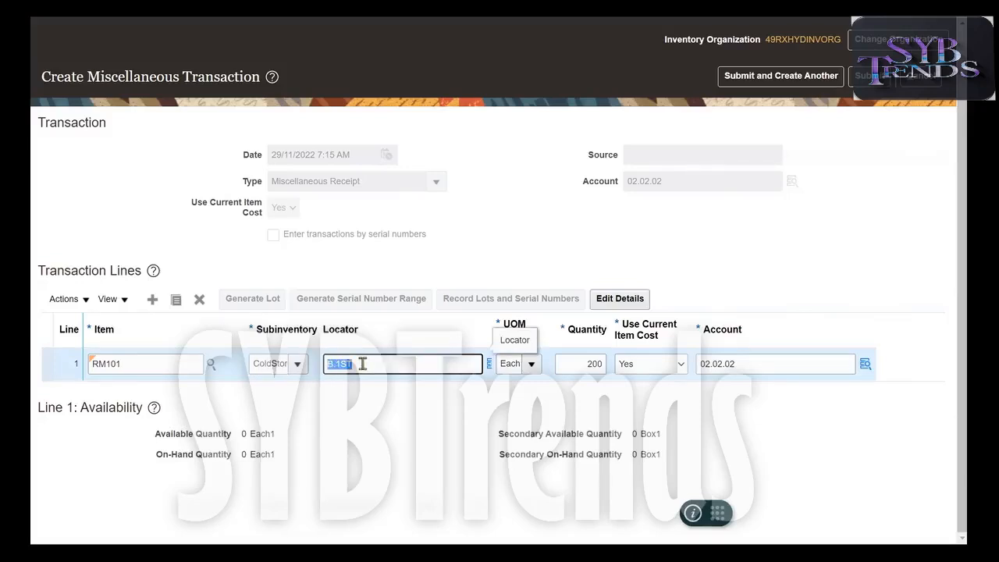
pyautogui.click(273, 364)
pyautogui.click(569, 363)
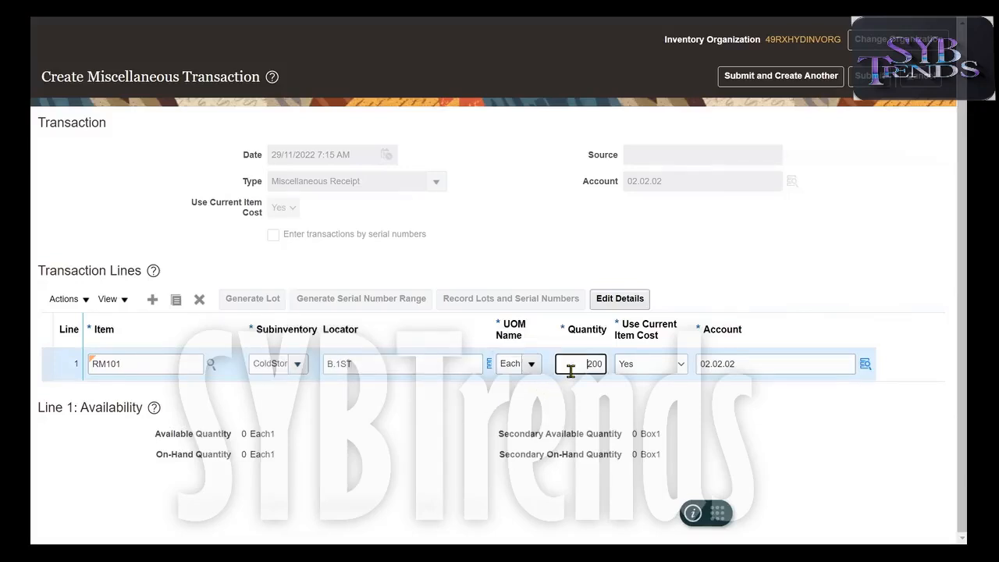
pyautogui.click(150, 364)
pyautogui.doubleClick(151, 363)
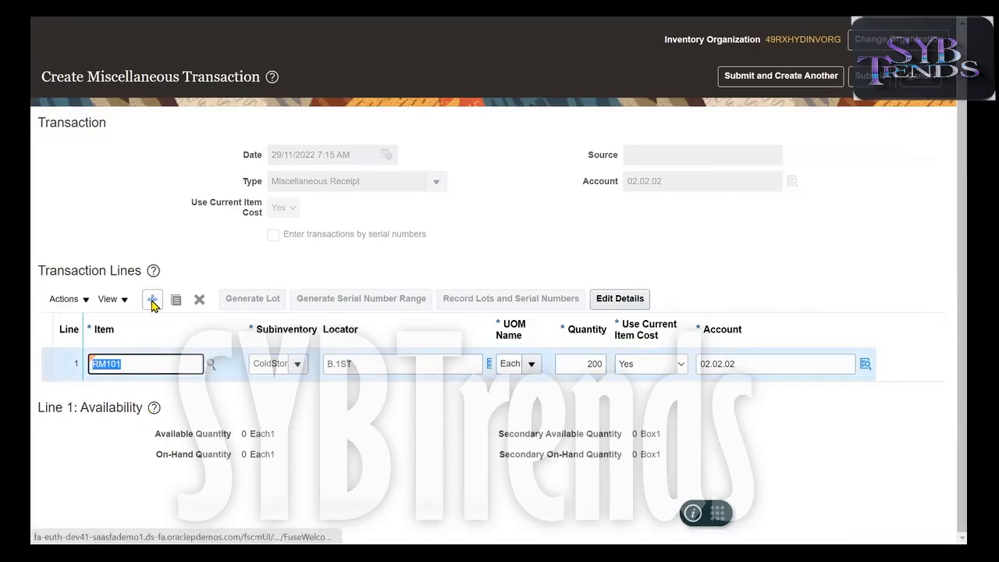
pyautogui.click(75, 373)
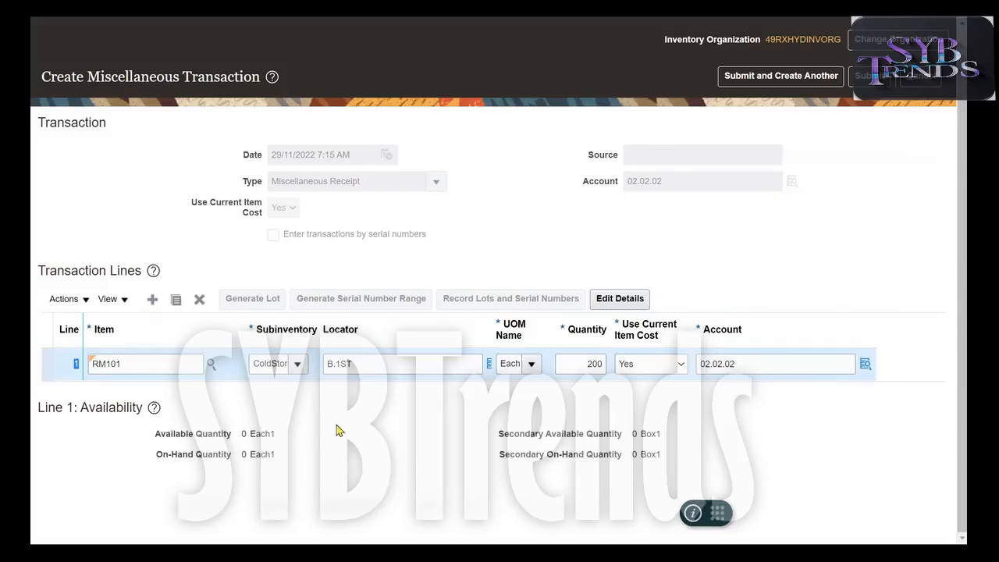
pyautogui.doubleClick(142, 368)
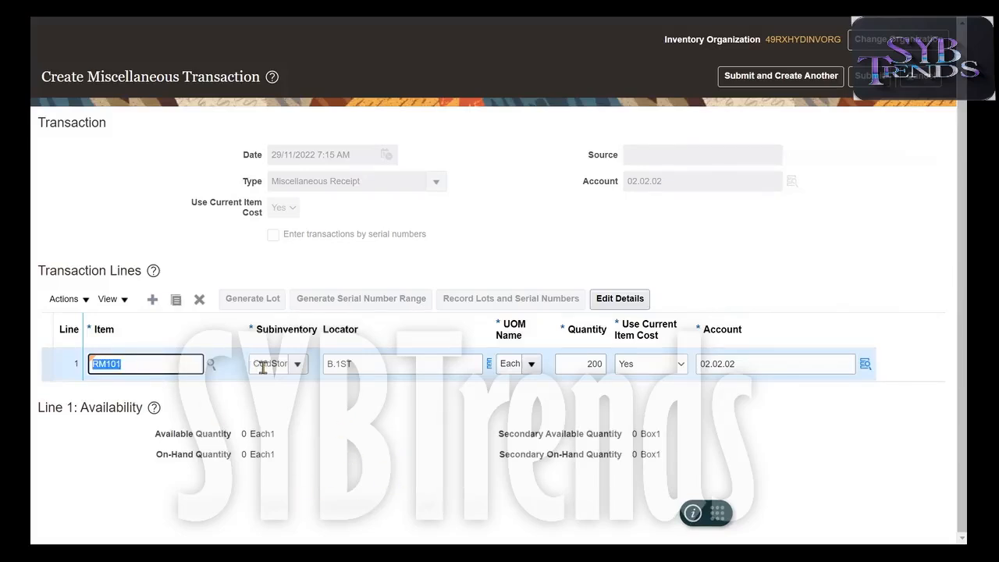
pyautogui.click(297, 364)
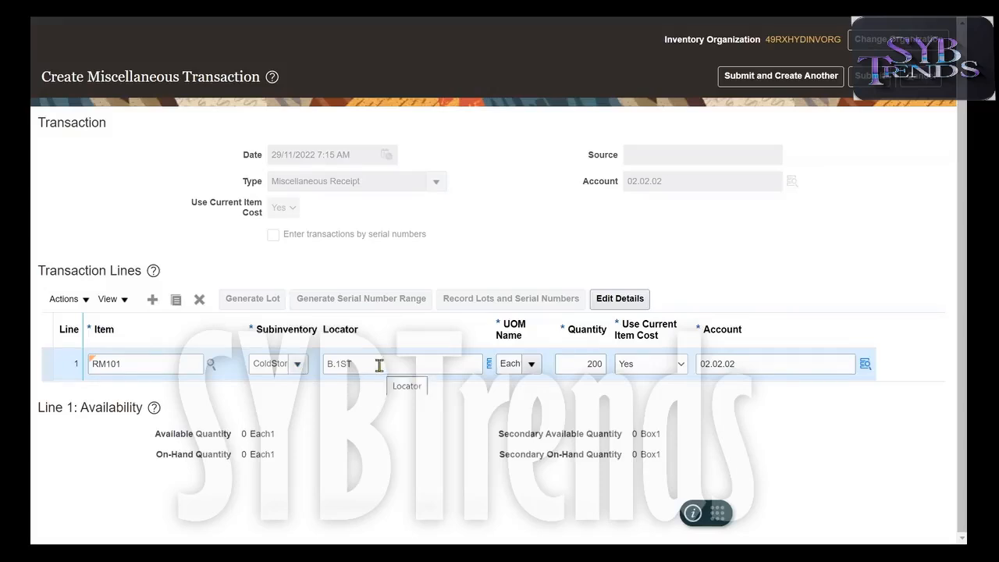
pyautogui.click(661, 416)
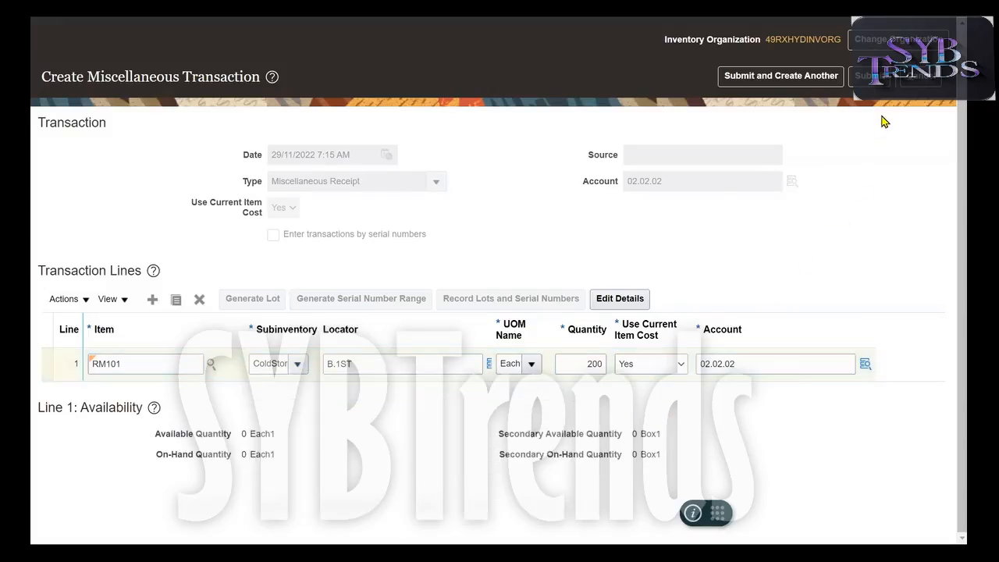
# Step: Submit the miscellaneous receipt and acknowledge the confirmation
pyautogui.click(875, 86)
pyautogui.moveTo(256, 436); pyautogui.dragTo(283, 435)
pyautogui.moveTo(646, 435); pyautogui.dragTo(706, 434)
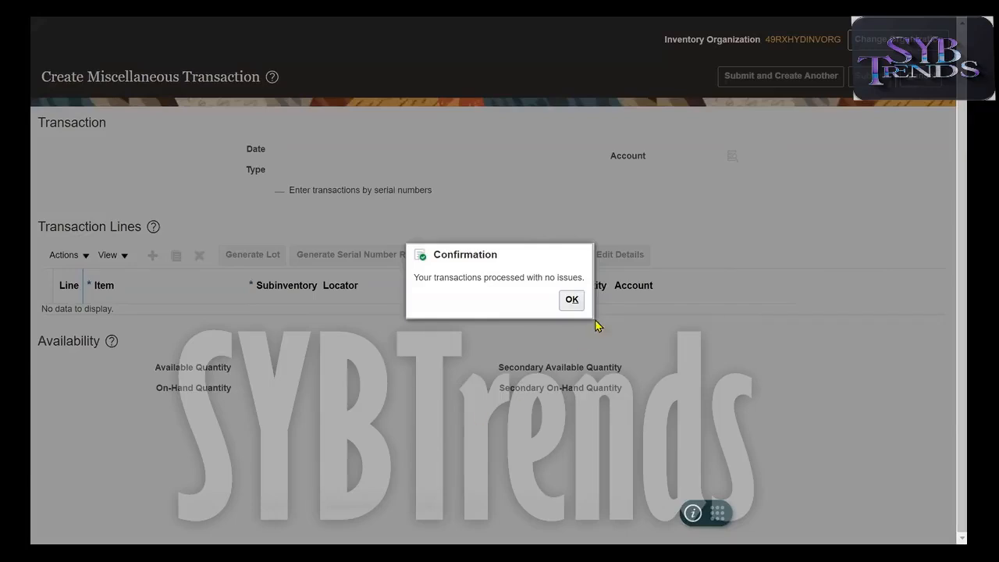
pyautogui.click(571, 299)
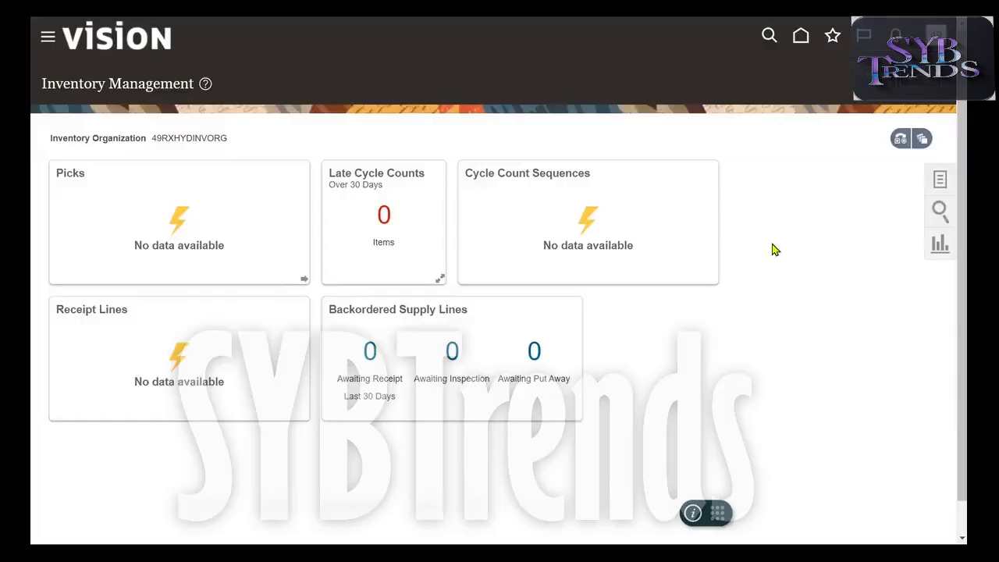
# Step: Open the Manage Item Quantities task from the inventory tasks
pyautogui.click(939, 184)
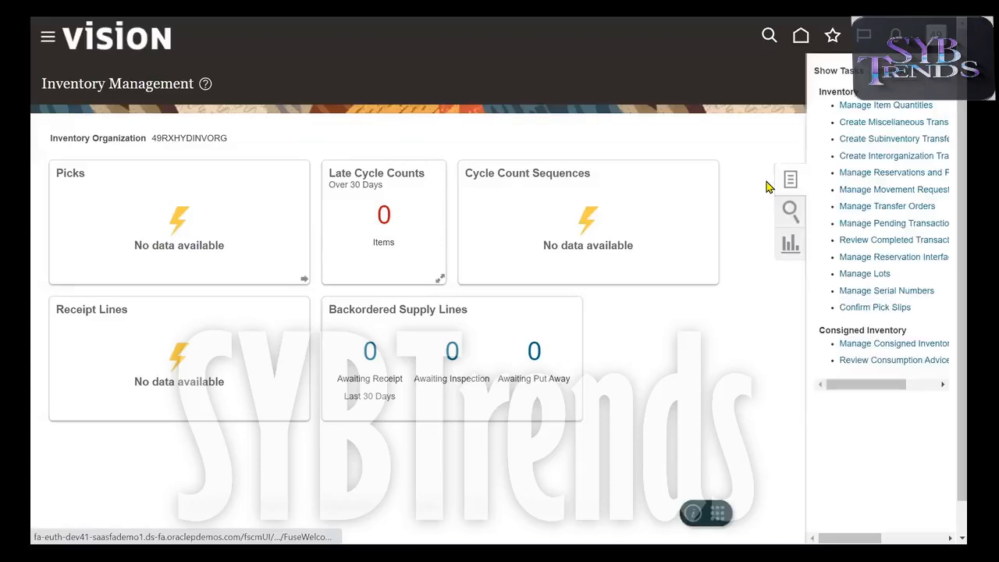
pyautogui.moveTo(941, 104); pyautogui.dragTo(846, 105)
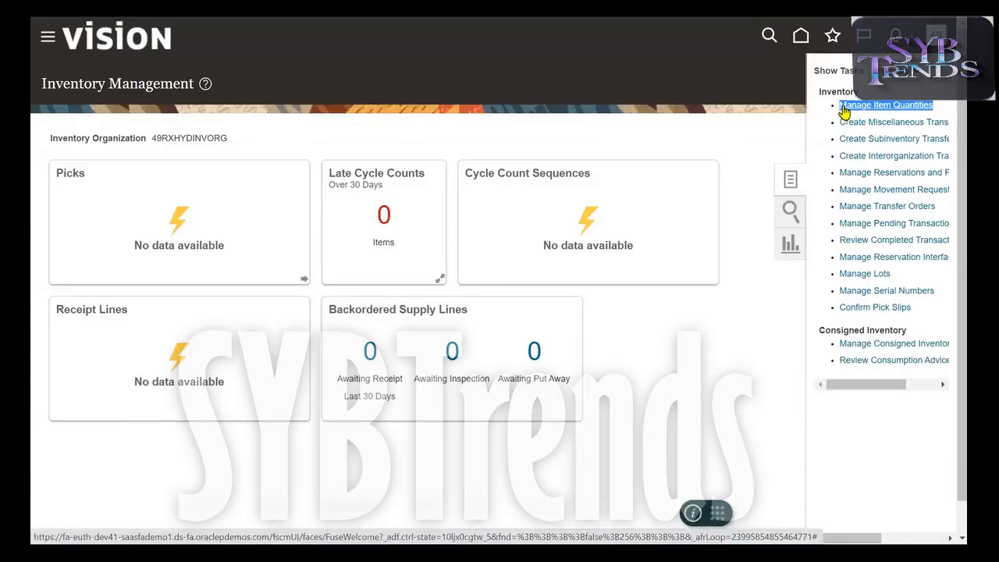
pyautogui.click(904, 105)
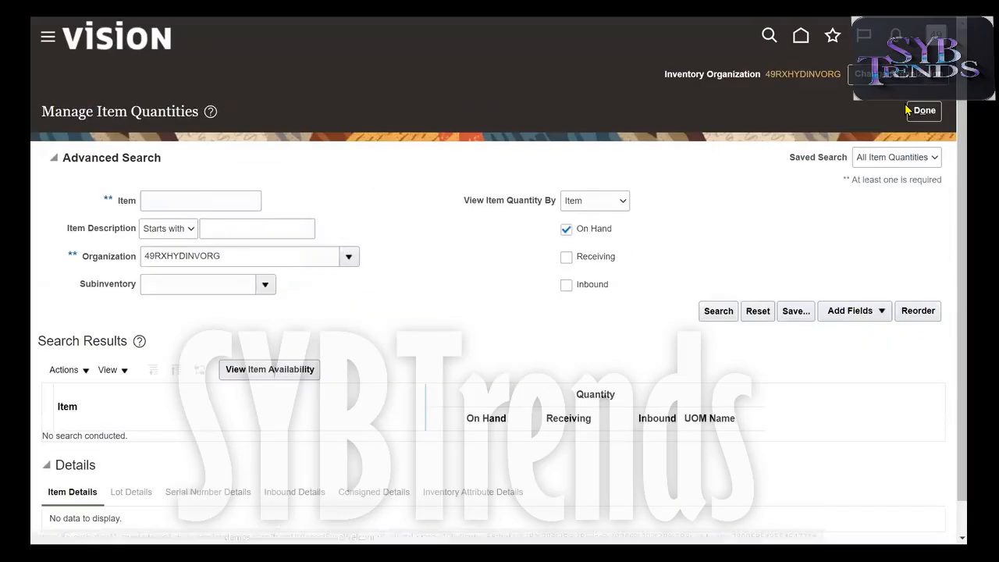
# Step: Search the on-hand quantities for item RM101 in organization 49RXHYDINVORG
pyautogui.click(214, 197)
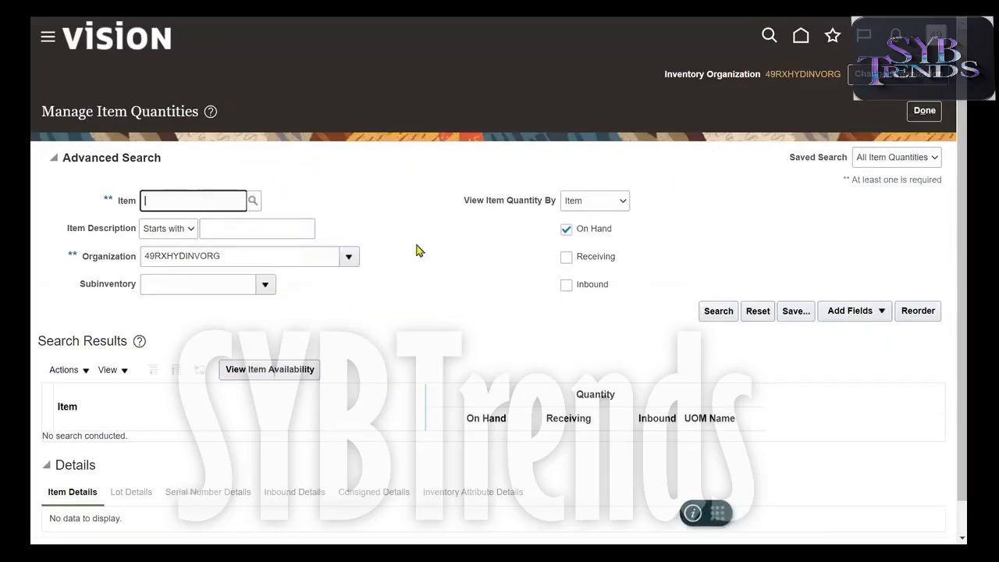
pyautogui.click(457, 260)
pyautogui.doubleClick(202, 200)
pyautogui.doubleClick(224, 257)
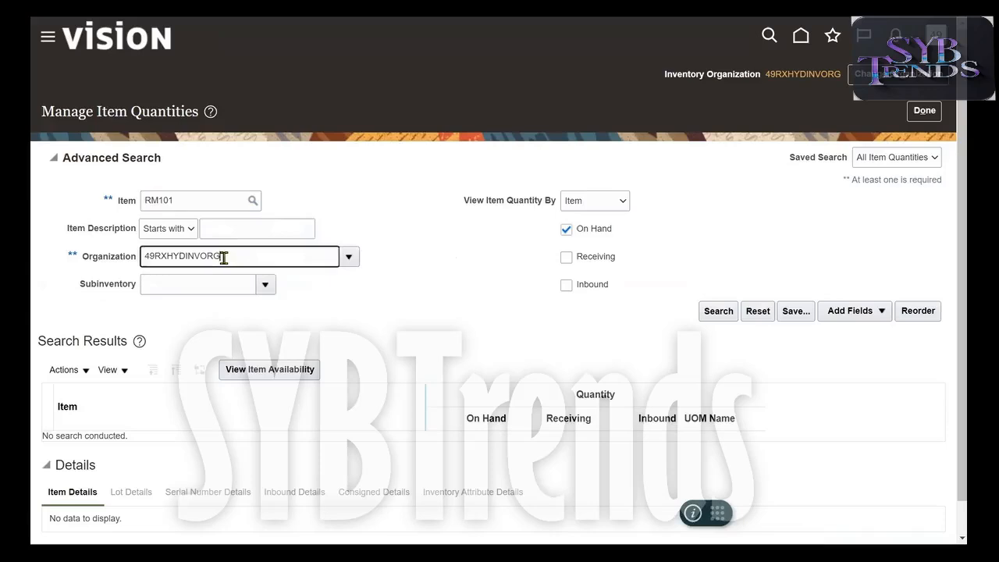
pyautogui.doubleClick(192, 200)
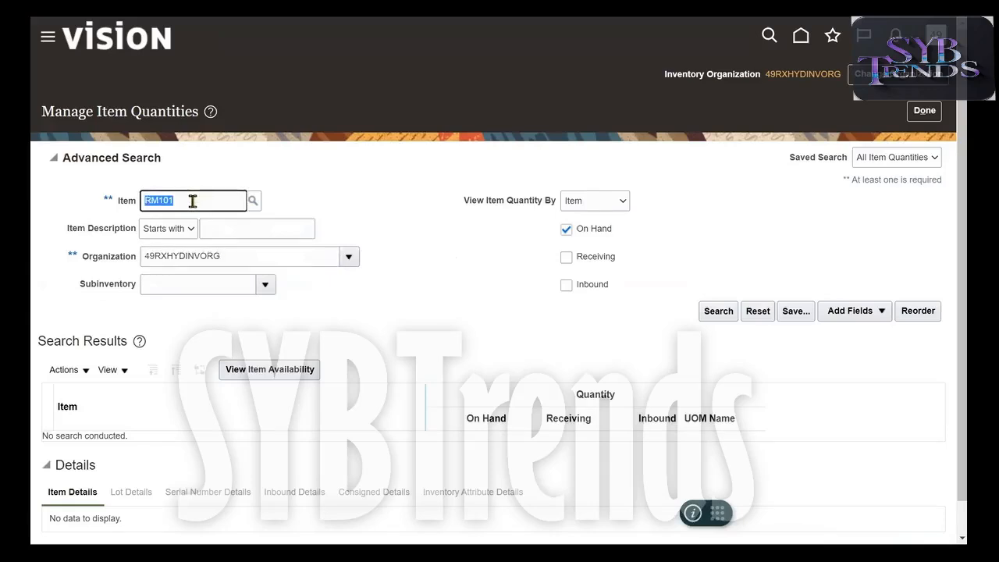
pyautogui.click(723, 315)
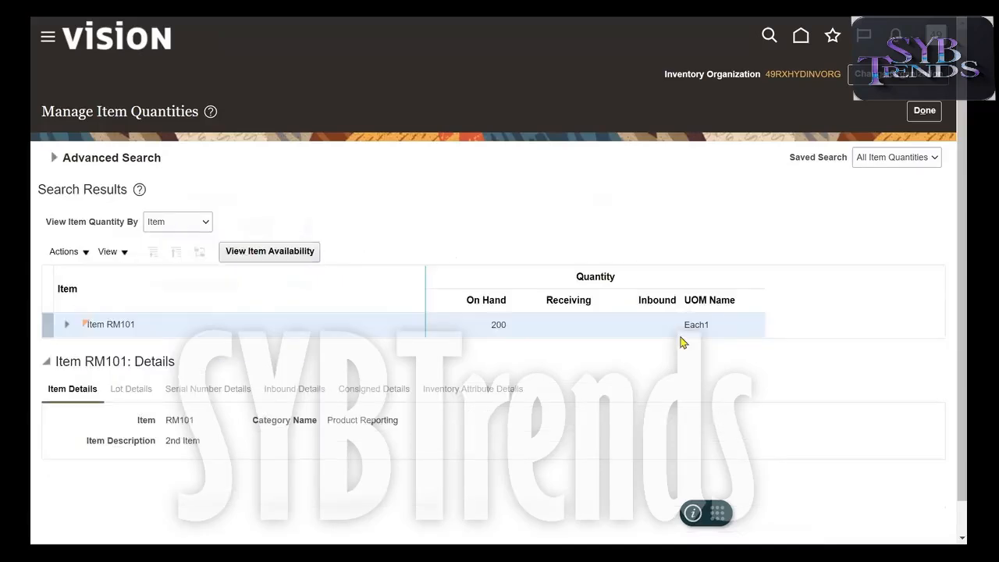
# Step: Check item RM101's on-hand quantity and unit of measure, and expand the item to its organization level
pyautogui.doubleClick(500, 326)
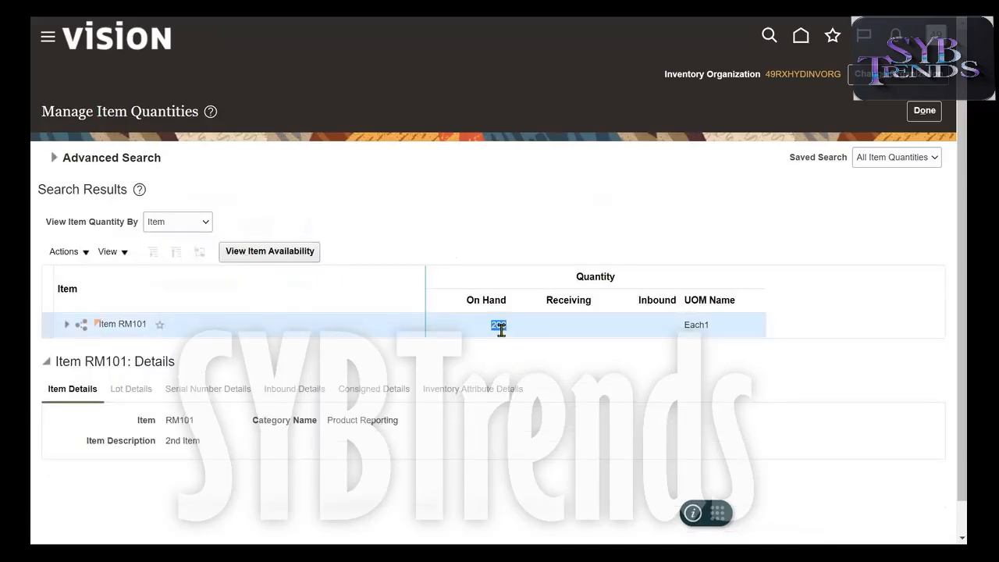
pyautogui.doubleClick(697, 324)
pyautogui.click(66, 324)
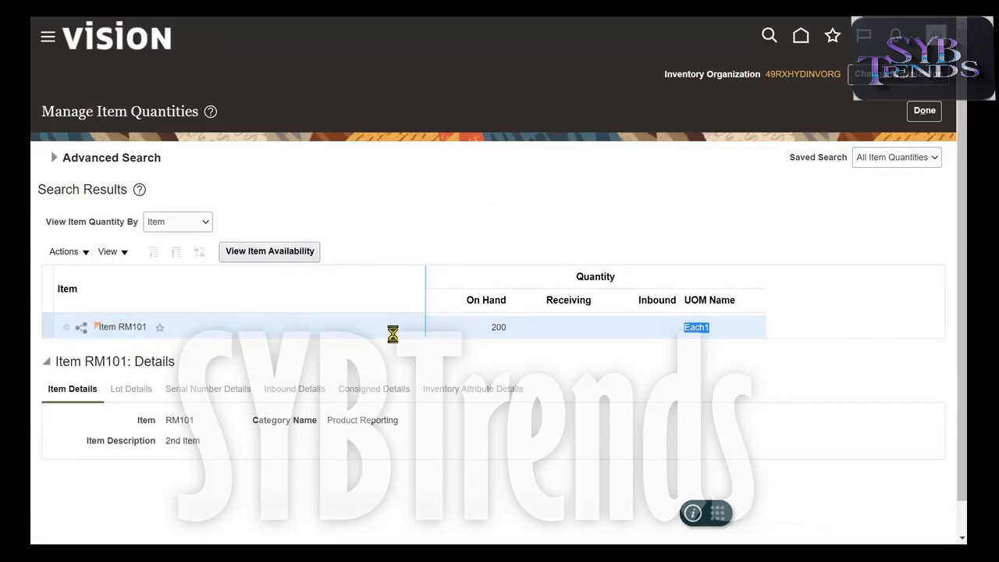
pyautogui.doubleClick(500, 328)
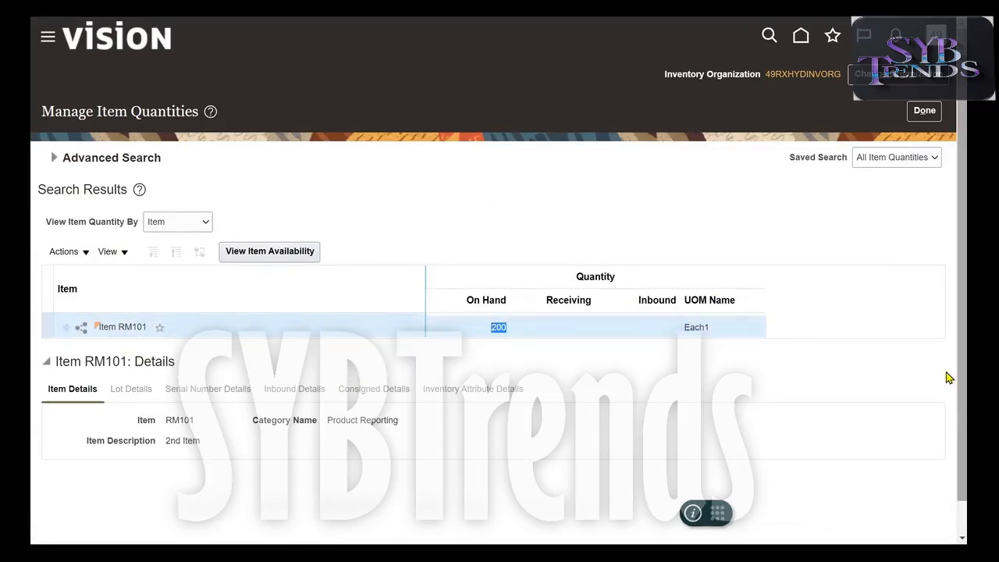
pyautogui.scroll(-1, 588, 408)
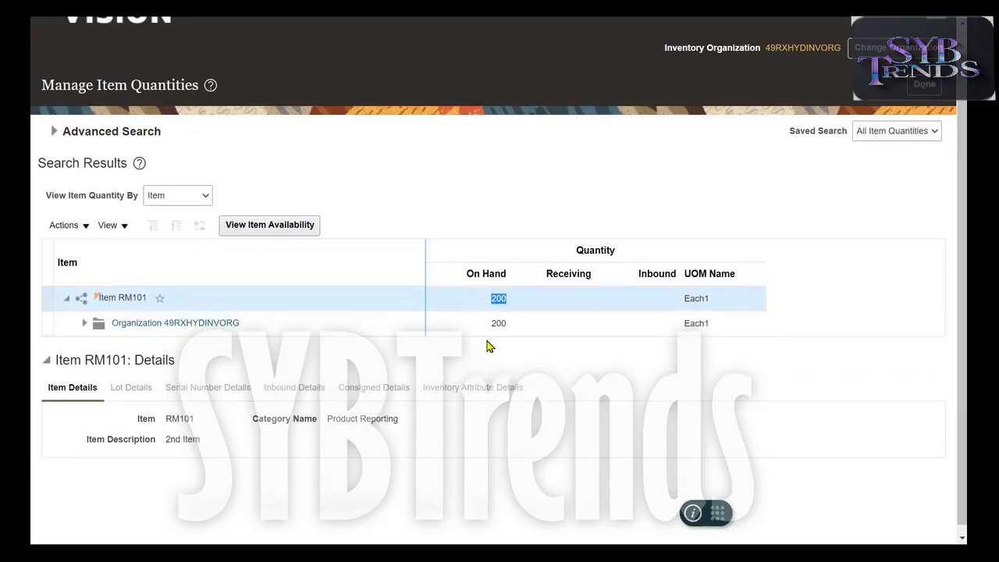
# Step: Expand organization 49RXHYDINVORG and subinventory ColdStore beneath the item, and select locator B.1ST
pyautogui.click(86, 323)
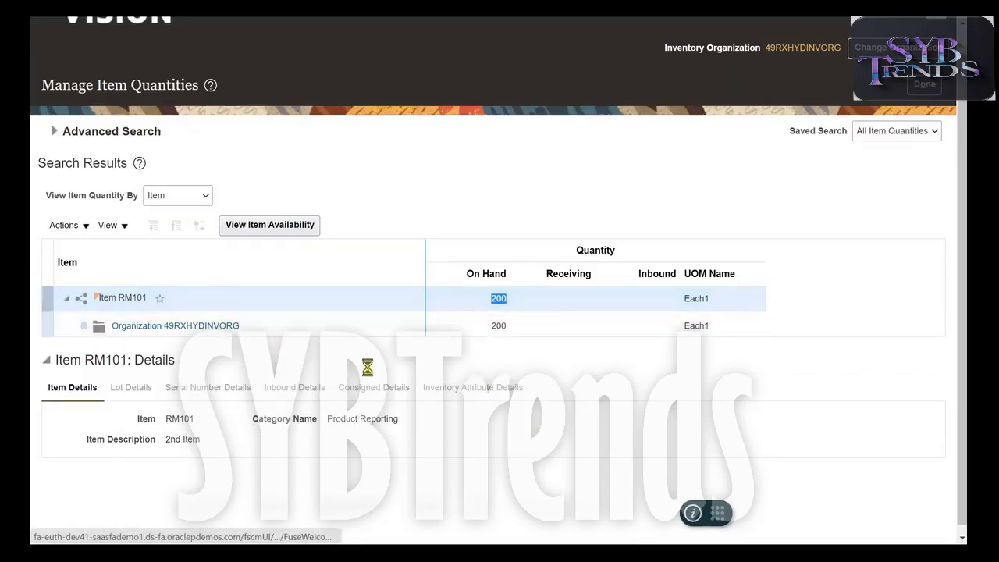
pyautogui.click(281, 326)
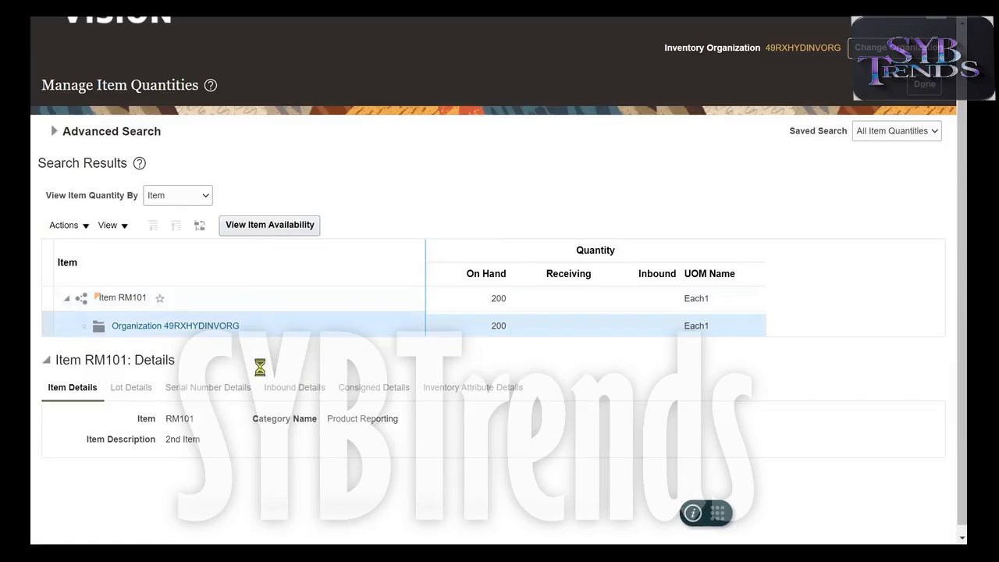
pyautogui.click(102, 349)
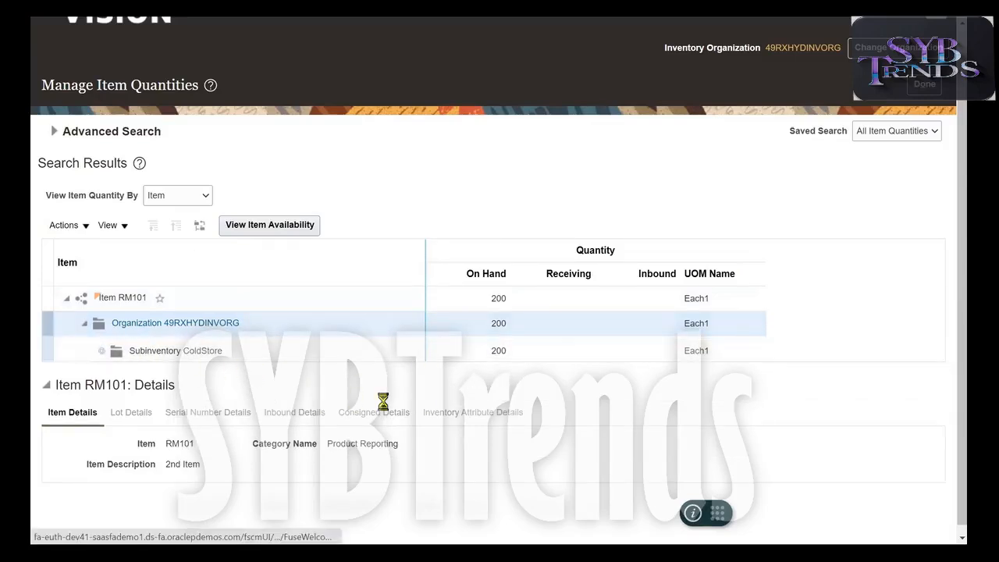
pyautogui.click(351, 354)
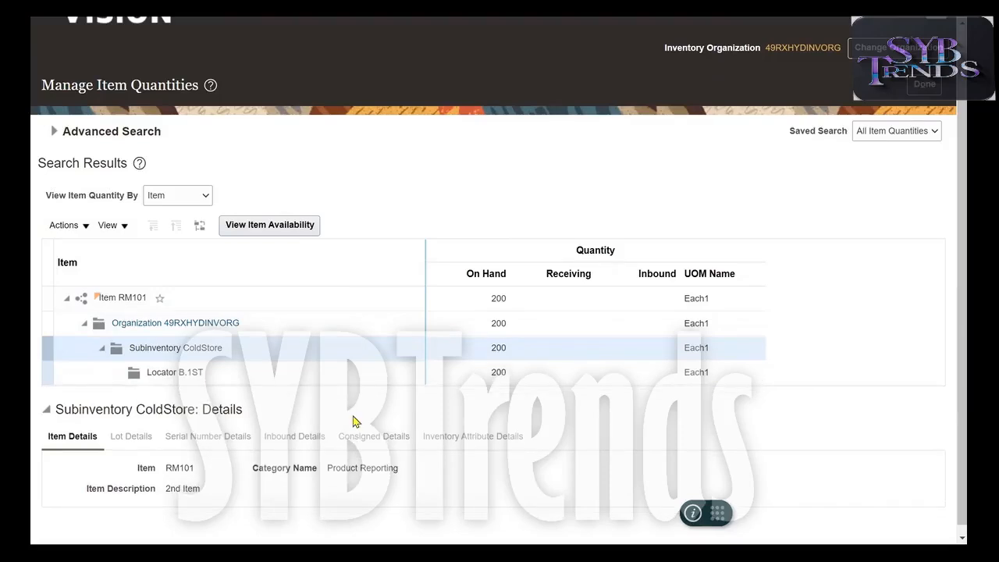
pyautogui.click(295, 376)
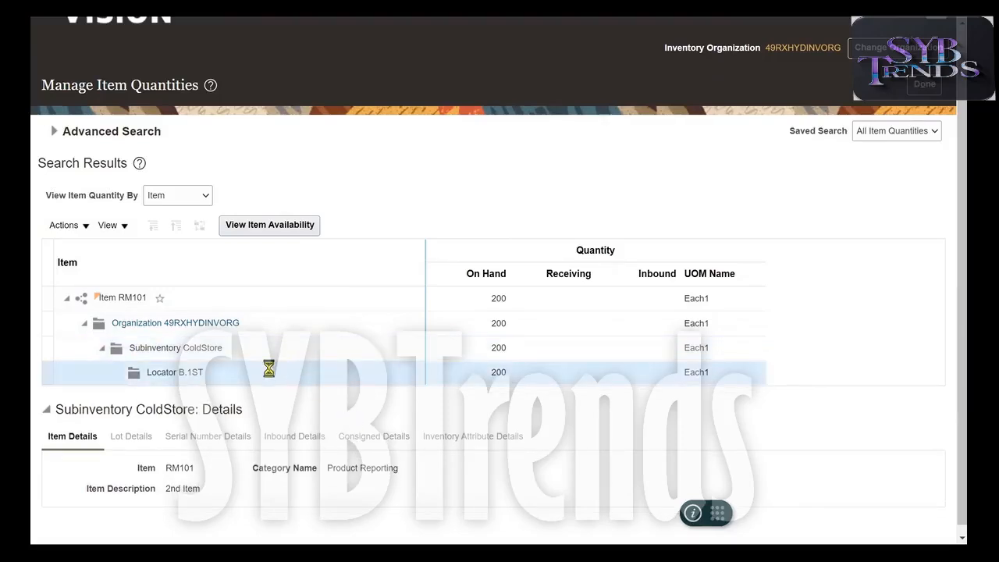
# Step: Change the item quantity view from Item to Subinventory grouping
pyautogui.tripleClick(81, 192)
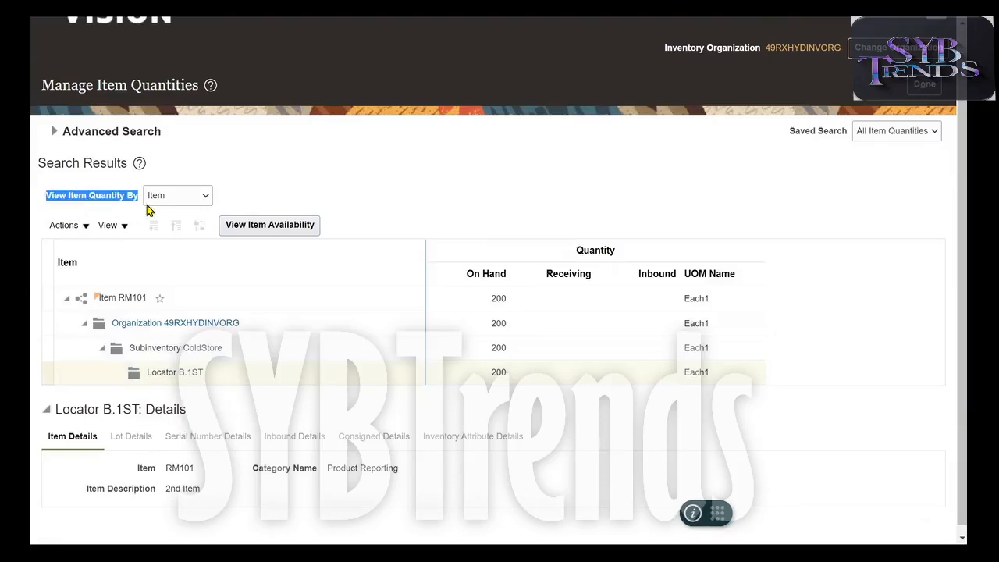
pyautogui.click(170, 200)
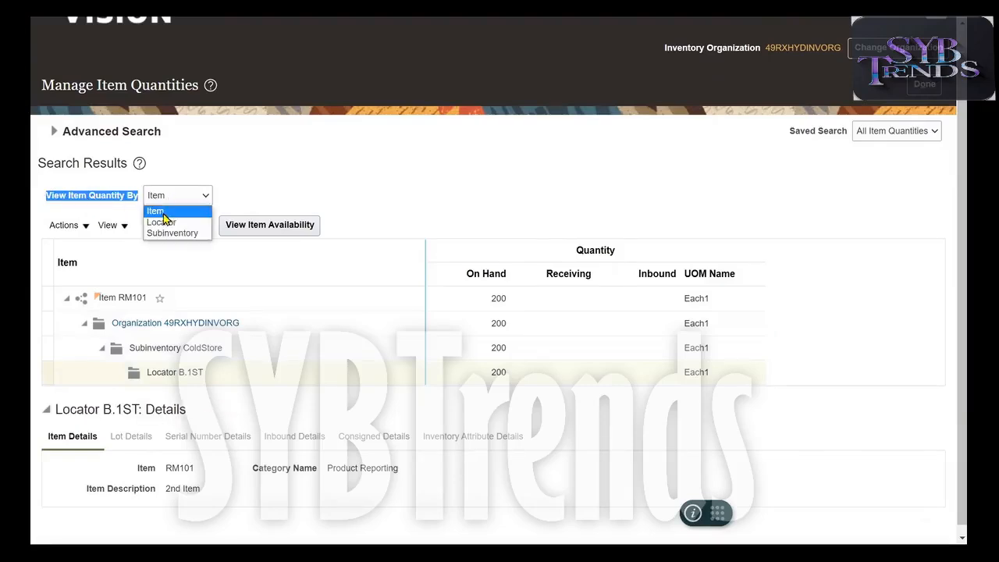
pyautogui.click(333, 199)
pyautogui.click(213, 299)
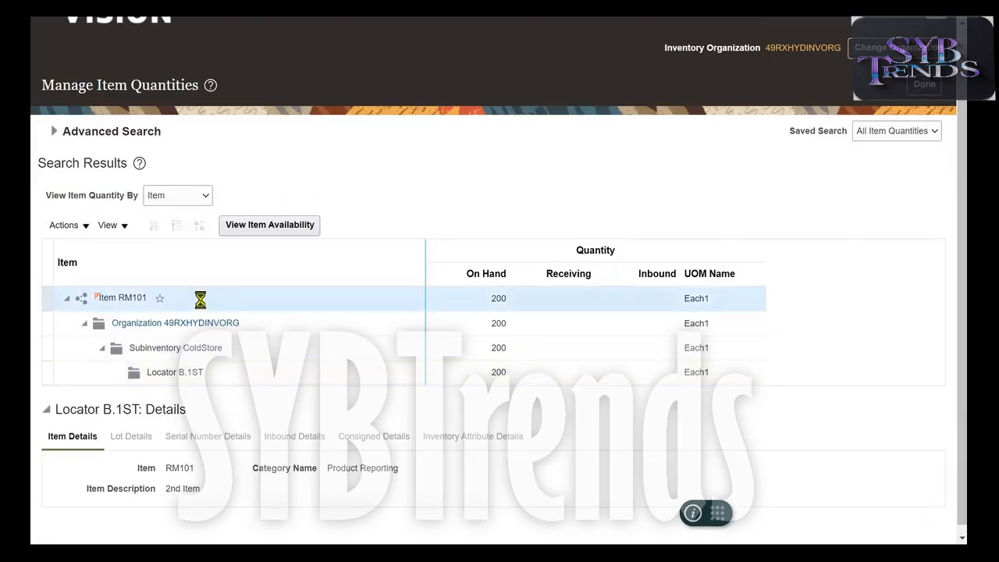
pyautogui.click(197, 195)
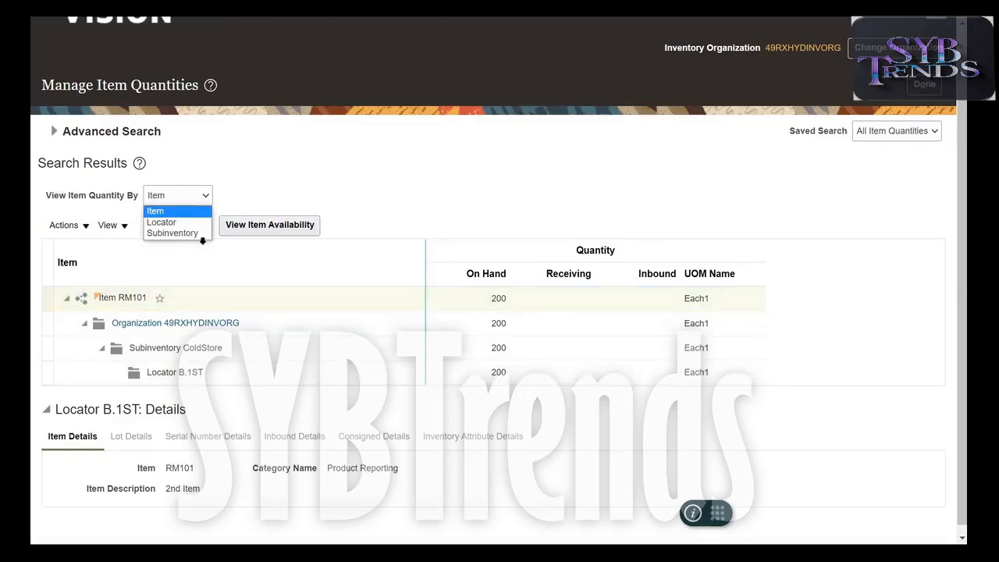
pyautogui.click(173, 234)
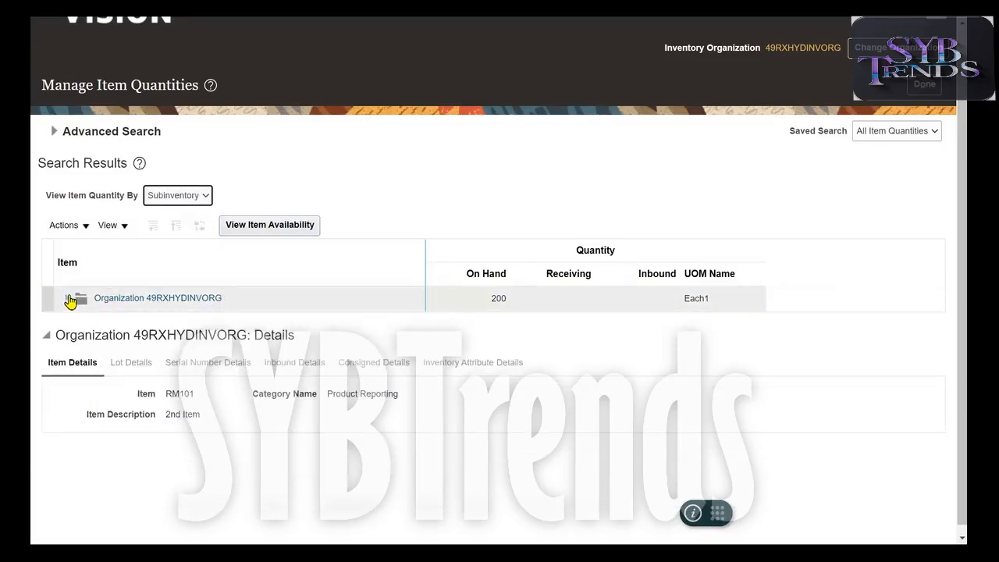
# Step: Expand organization 49RXHYDINVORG, subinventory ColdStore and item RM101 to check the on-hand quantity at locator level
pyautogui.click(67, 301)
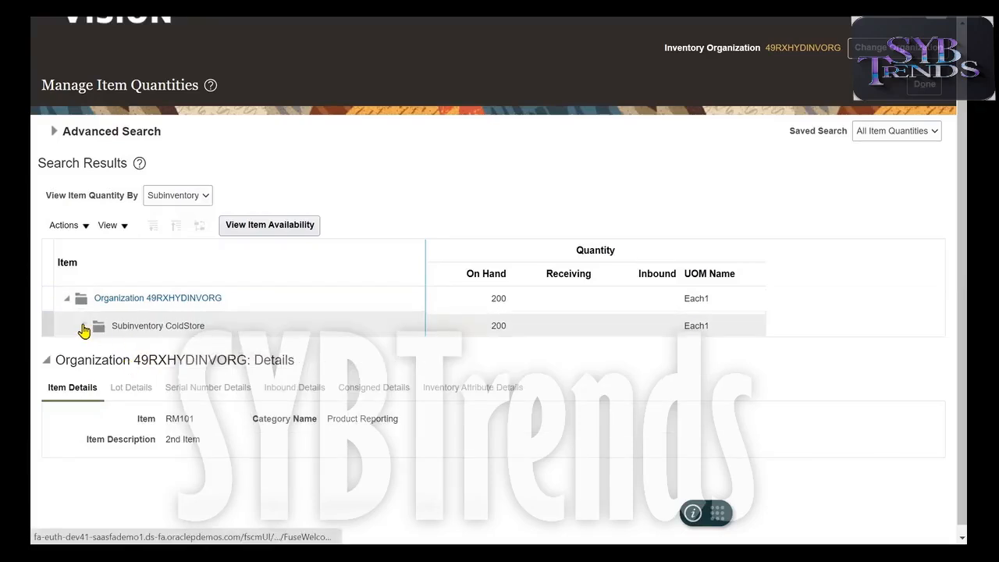
pyautogui.click(83, 324)
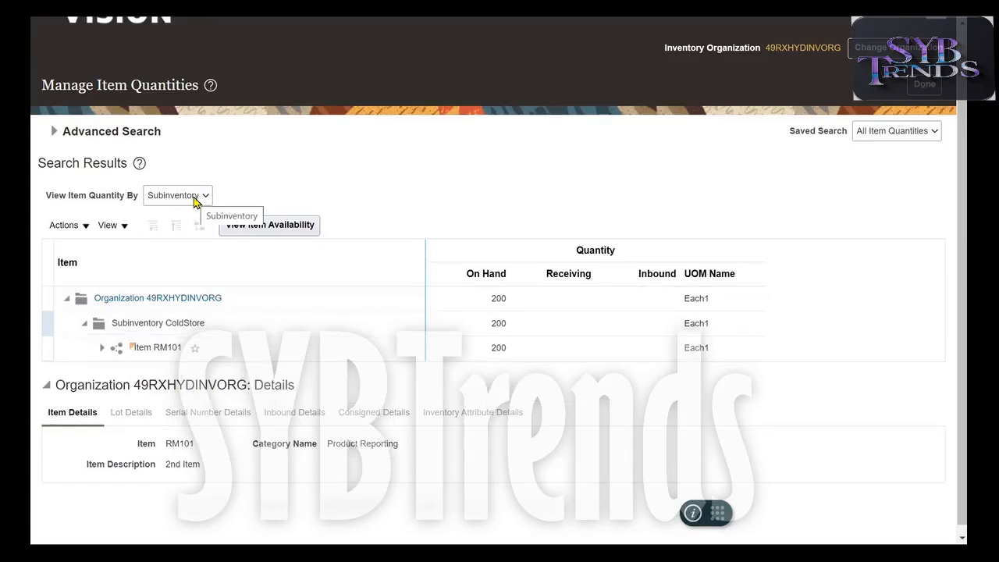
pyautogui.click(101, 347)
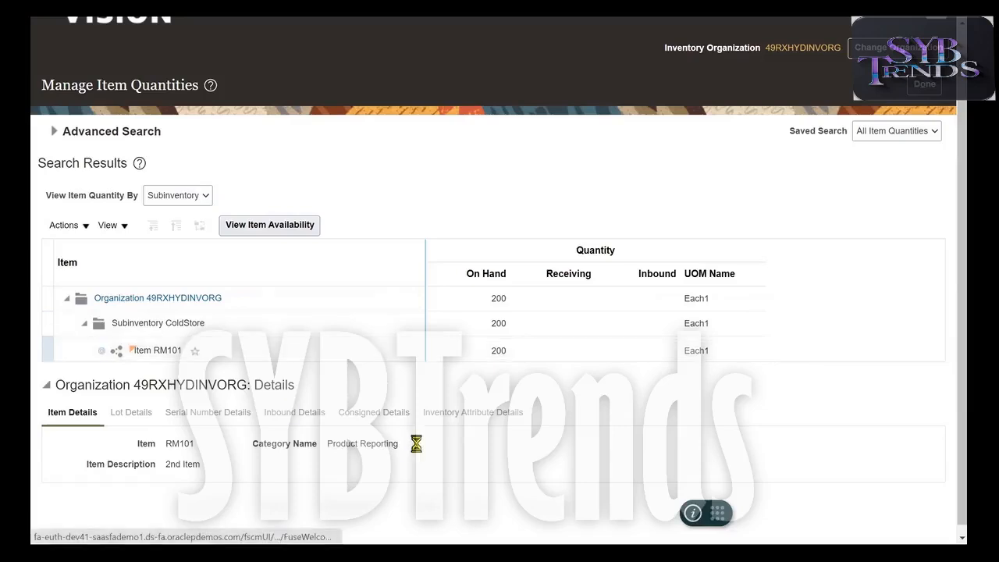
pyautogui.doubleClick(701, 353)
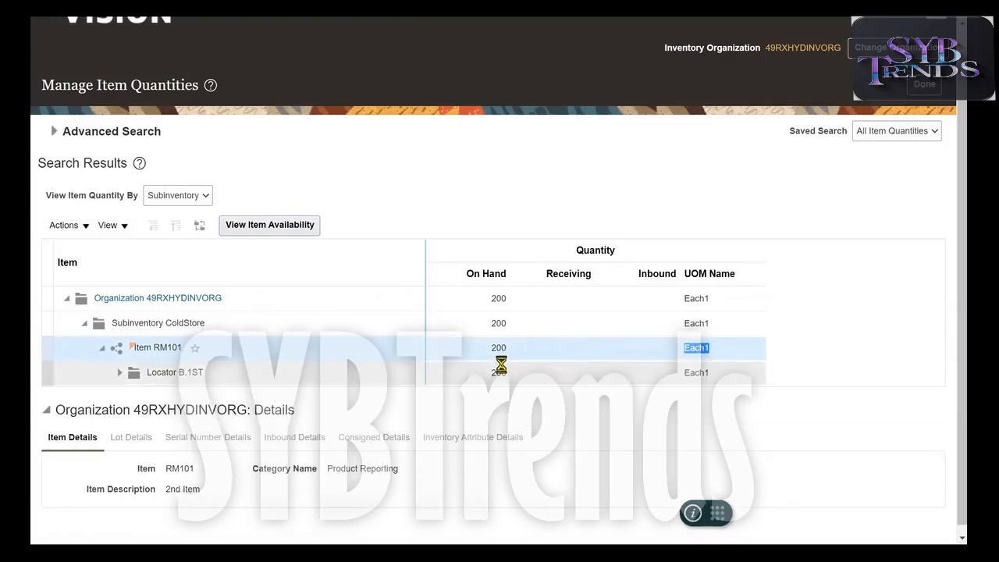
pyautogui.doubleClick(499, 365)
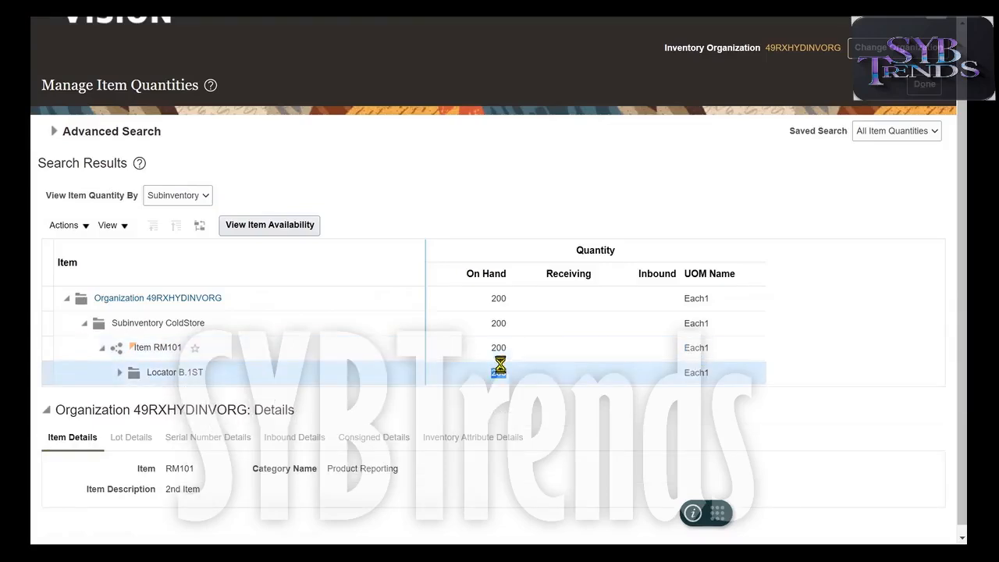
# Step: Open the item availability for locator B.1ST and display the Secondary Quantity column in its table
pyautogui.tripleClick(283, 377)
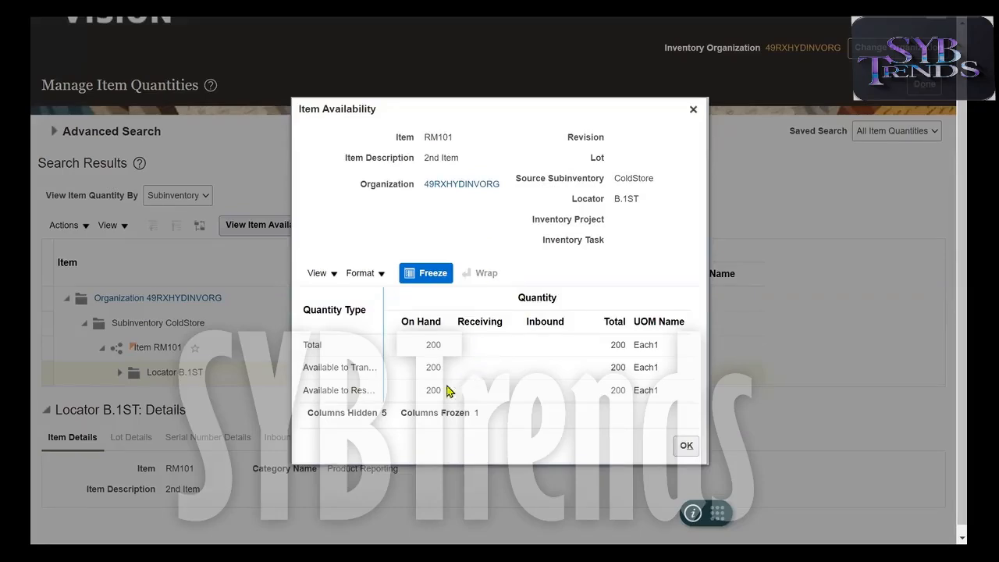
pyautogui.click(338, 275)
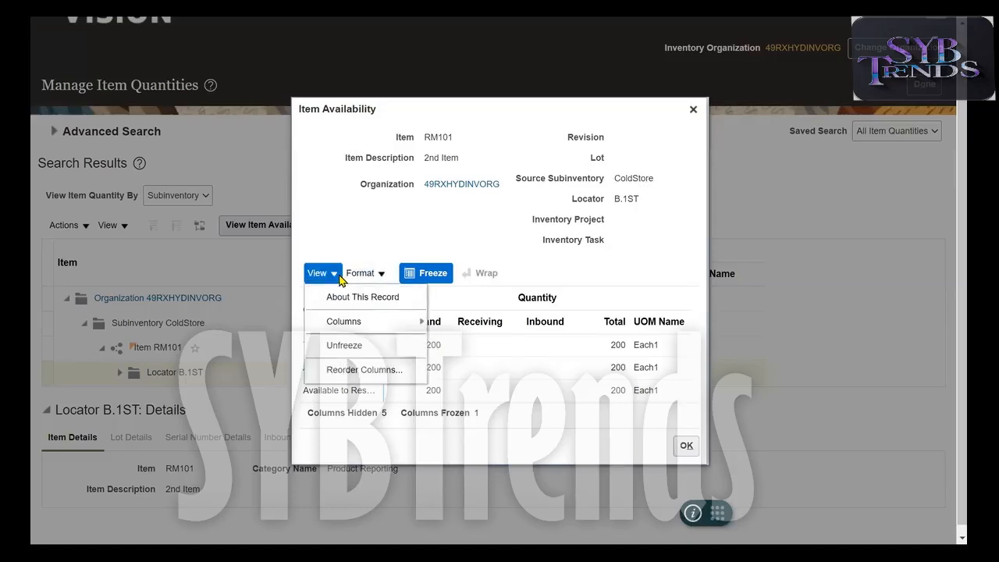
pyautogui.moveTo(359, 321)
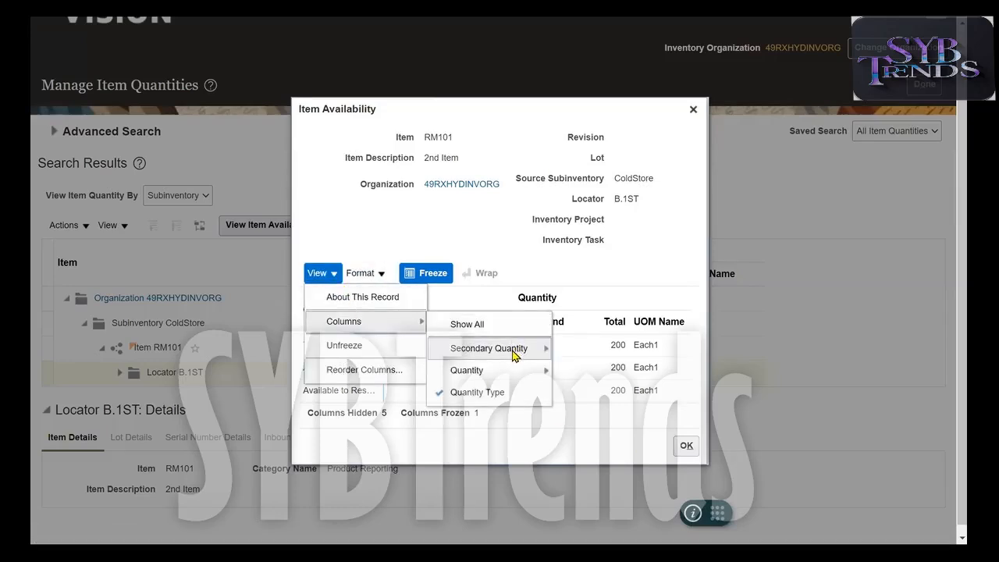
pyautogui.moveTo(509, 358)
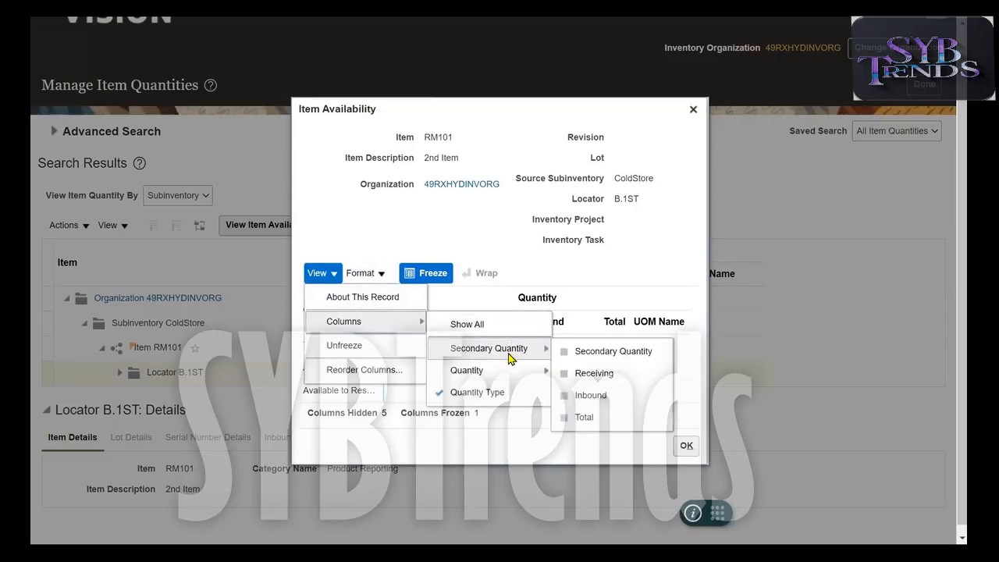
pyautogui.click(603, 357)
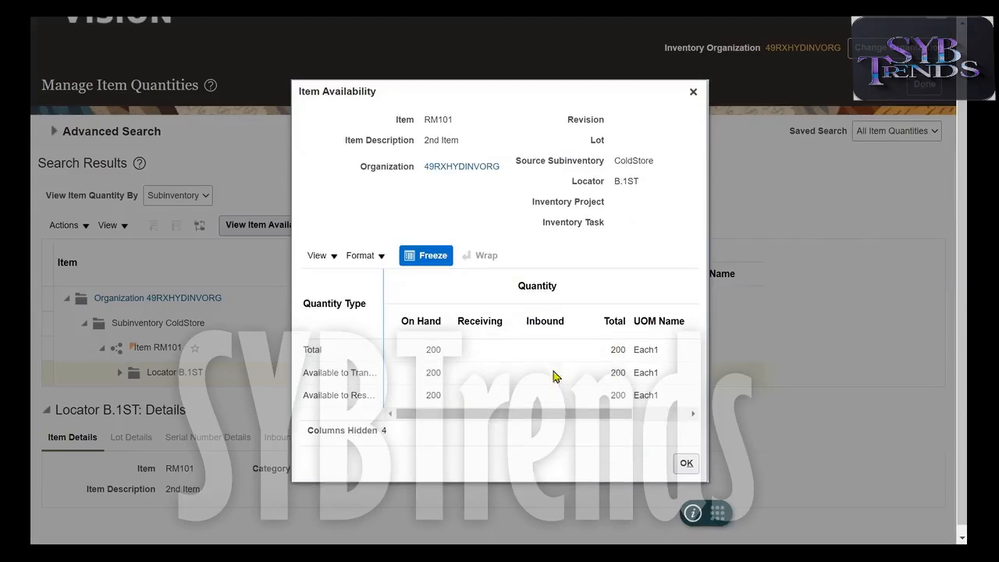
# Step: Examine the Secondary Quantity column of the item availability table for each quantity type
pyautogui.click(334, 257)
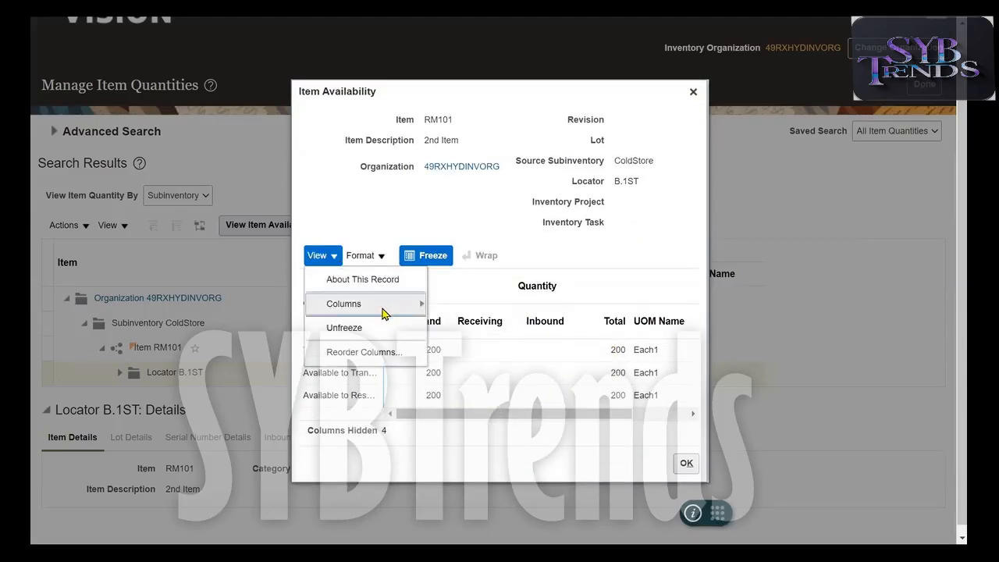
pyautogui.moveTo(382, 312)
pyautogui.moveTo(536, 335)
pyautogui.click(634, 359)
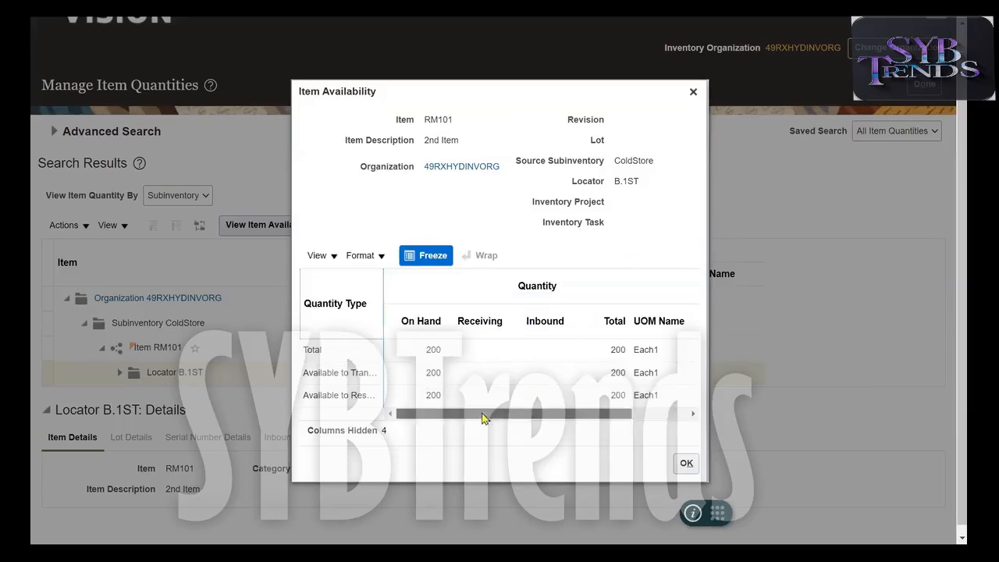
pyautogui.moveTo(483, 418); pyautogui.dragTo(555, 420)
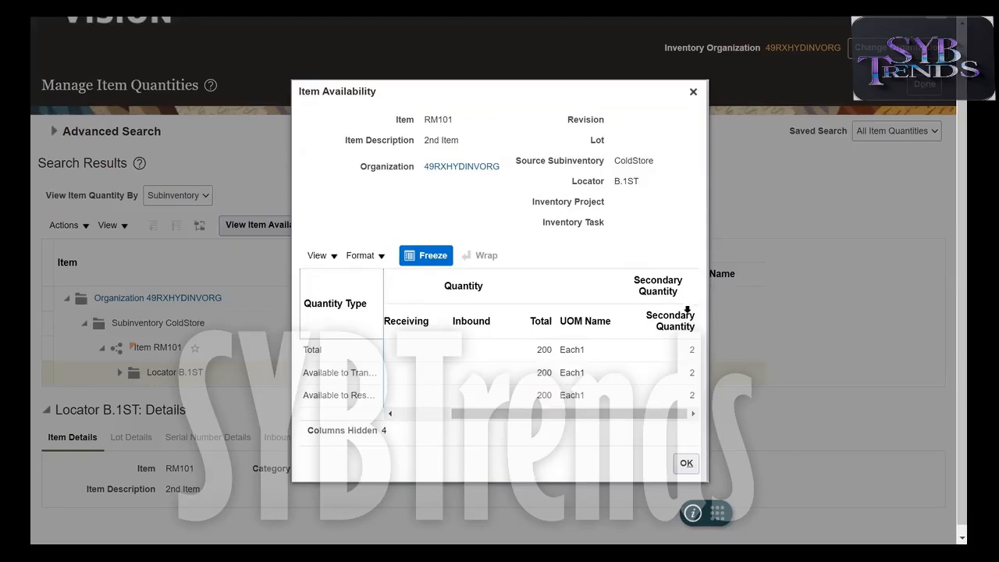
pyautogui.click(687, 312)
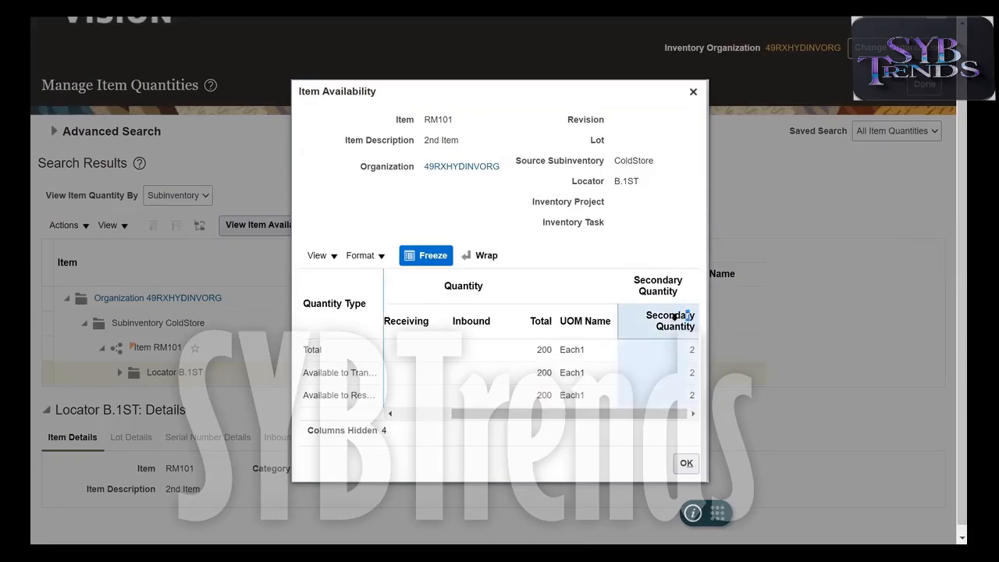
pyautogui.moveTo(654, 408); pyautogui.dragTo(684, 413)
# Step: Switch to the Setup and Maintenance page in Firefox and select the Manufacturing and Supply Chain Materials Management offering
pyautogui.press('F11')
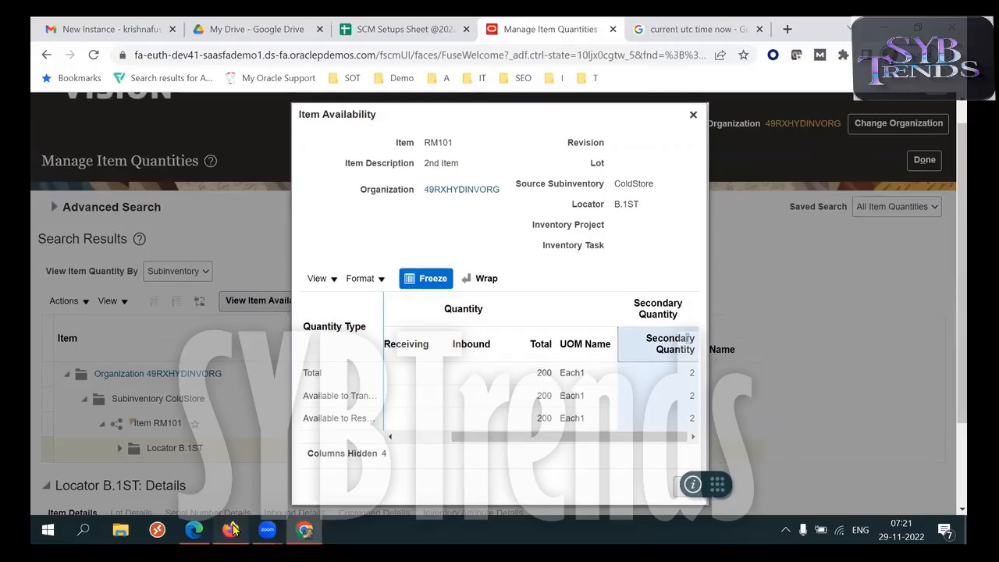
pyautogui.click(232, 529)
pyautogui.click(921, 158)
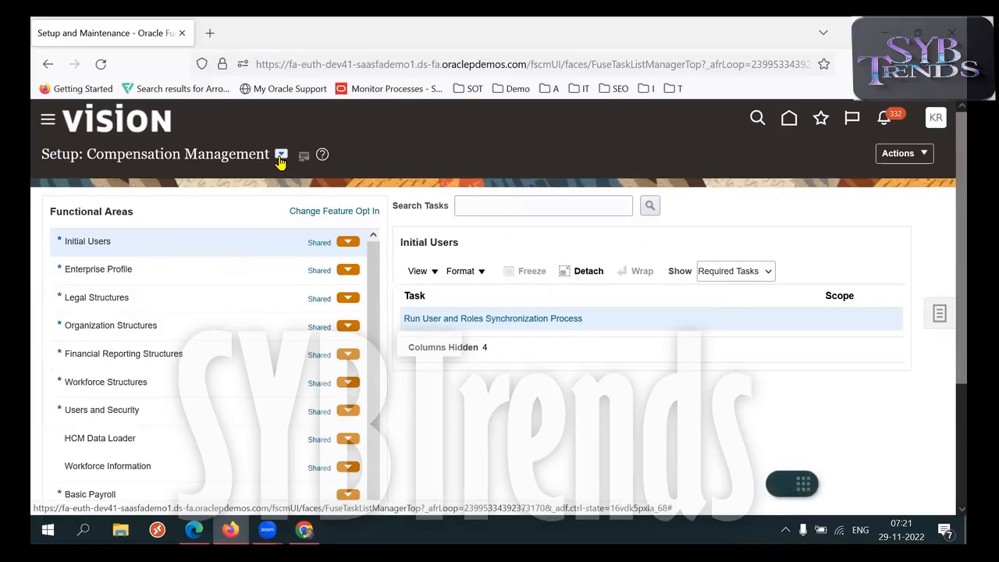
pyautogui.click(281, 156)
pyautogui.moveTo(505, 203); pyautogui.dragTo(508, 223)
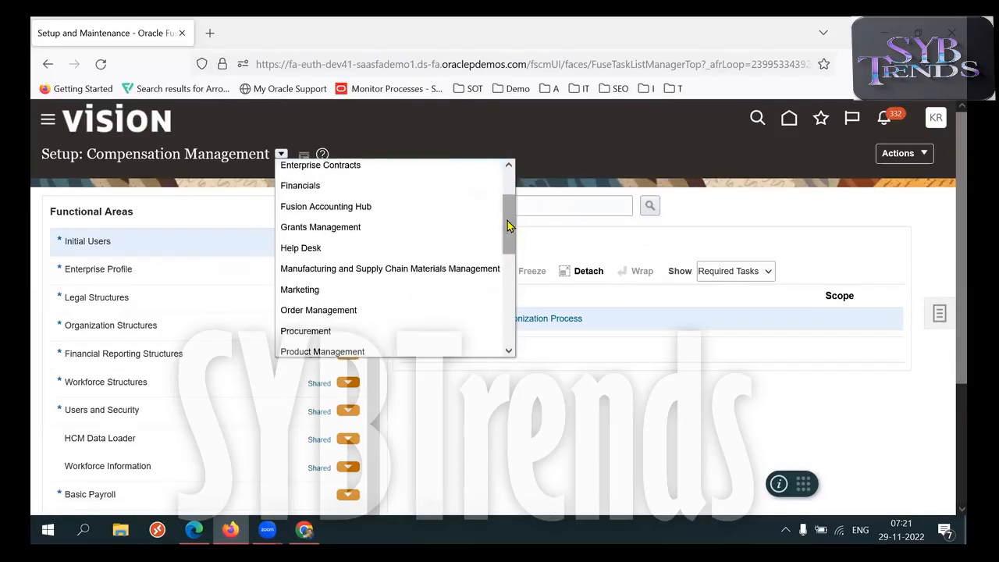
pyautogui.click(392, 276)
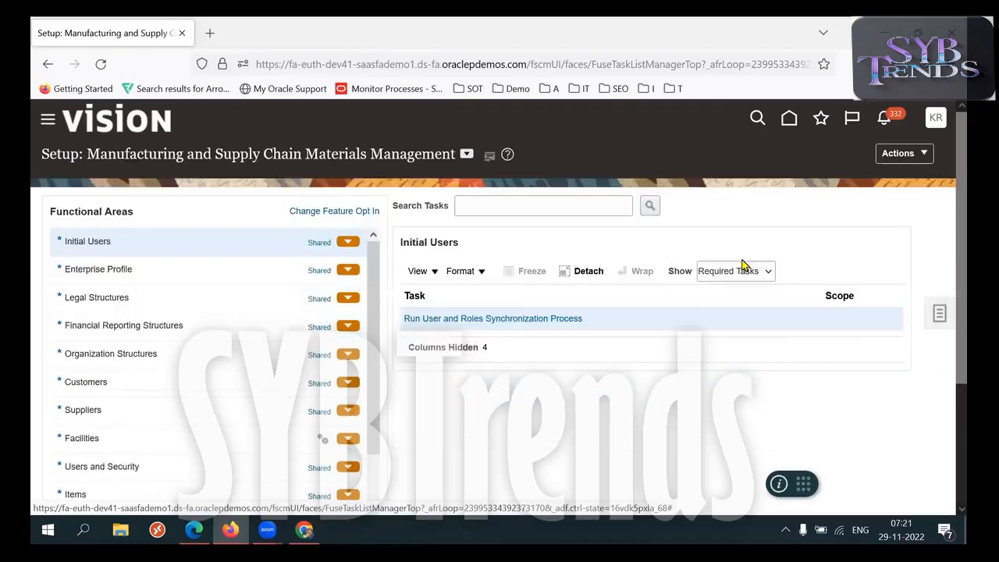
# Step: Change the setup offering from Manufacturing and Supply Chain Materials Management to Product Management
pyautogui.scroll(-3, 948, 323)
pyautogui.scroll(-2, 948, 381)
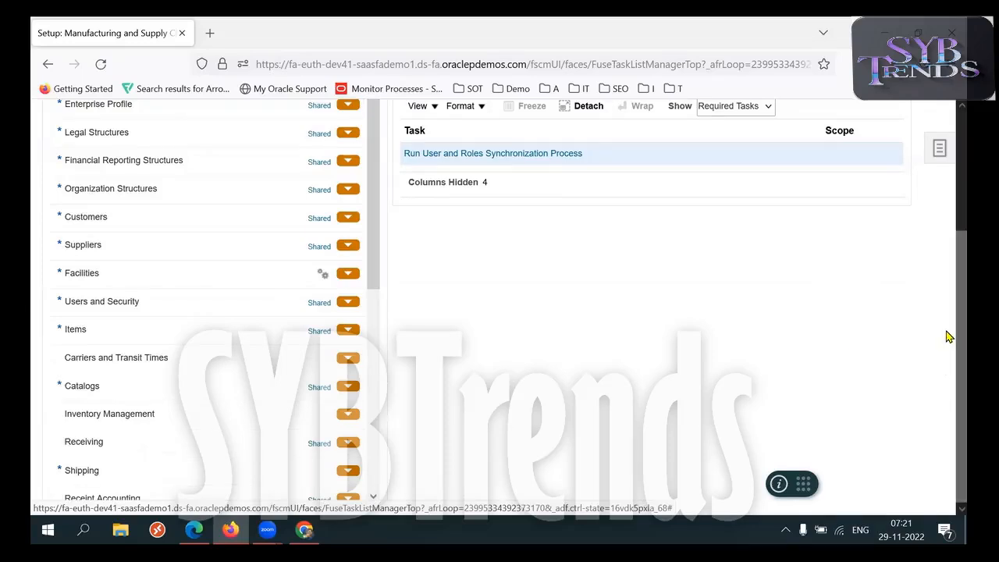
pyautogui.scroll(3, 933, 258)
pyautogui.scroll(1, 933, 257)
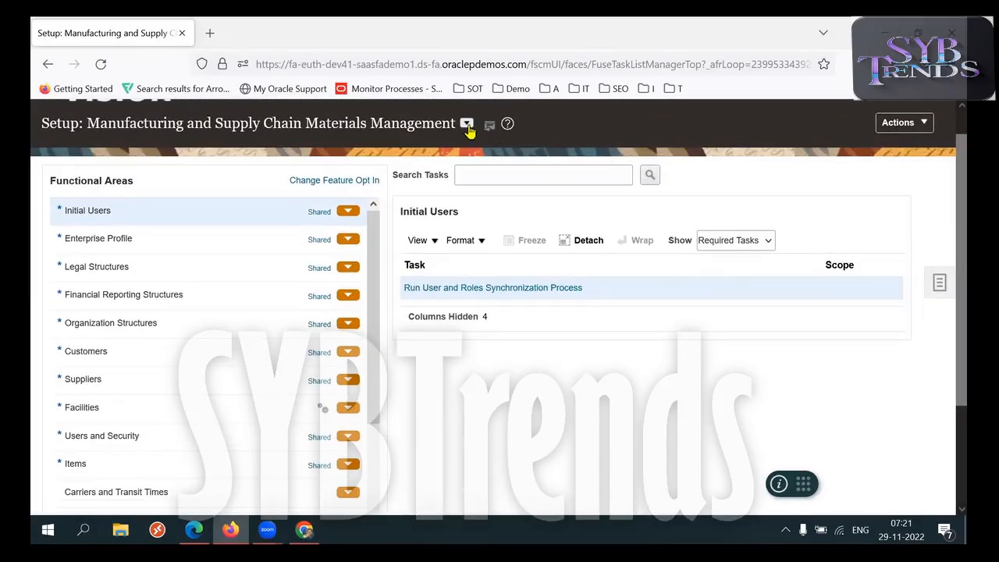
pyautogui.click(466, 124)
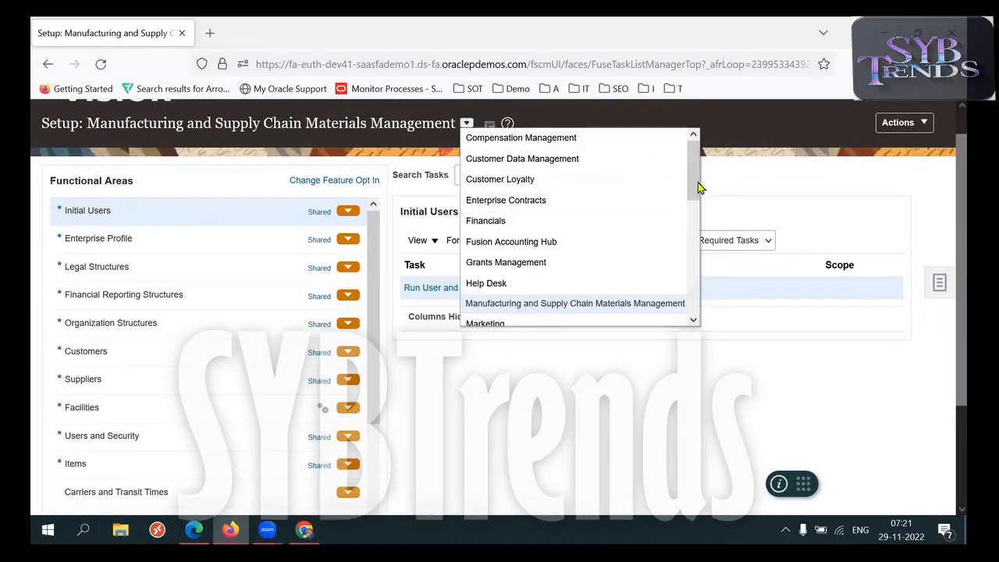
pyautogui.scroll(-2, 695, 199)
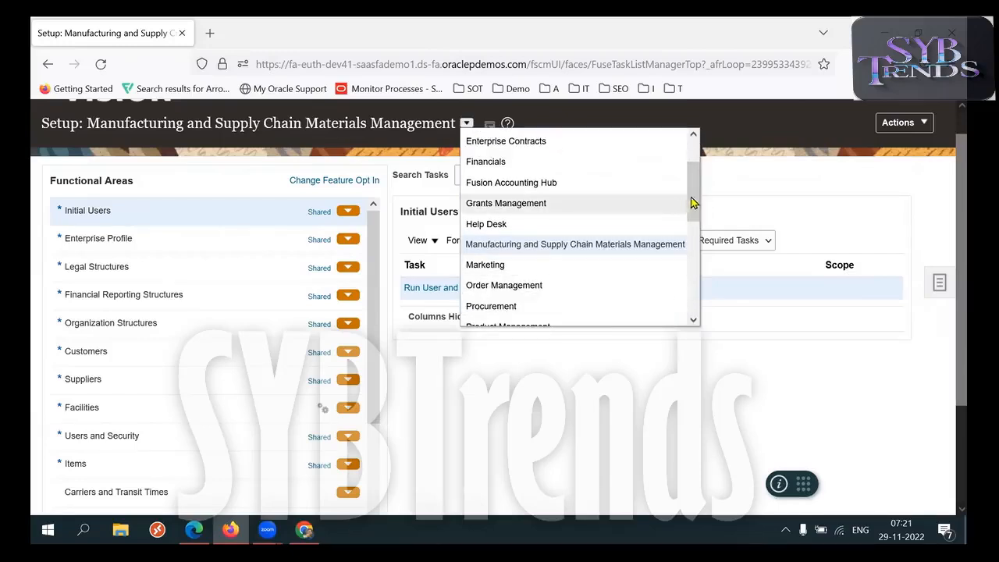
pyautogui.scroll(-2, 695, 203)
pyautogui.click(598, 257)
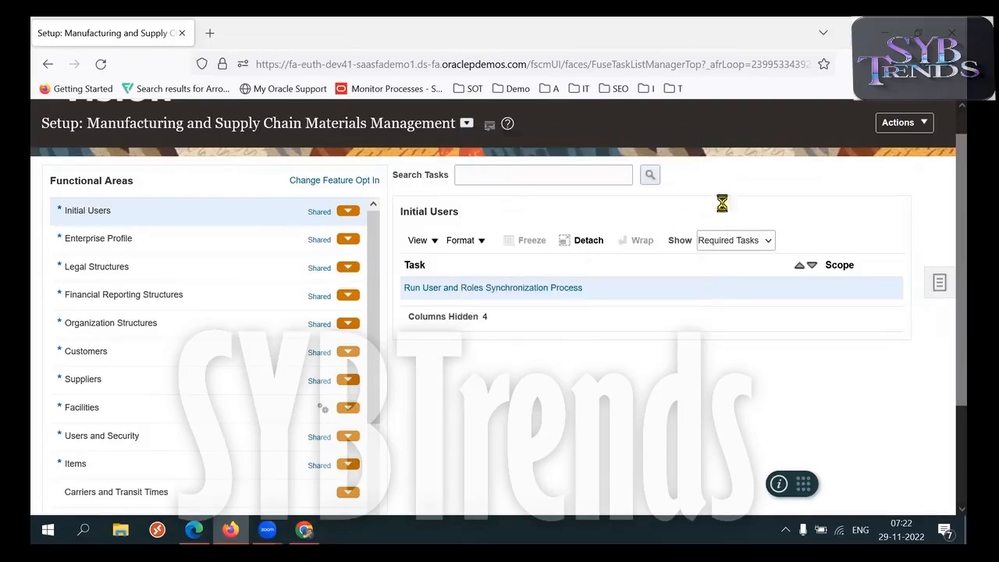
pyautogui.press('F11')
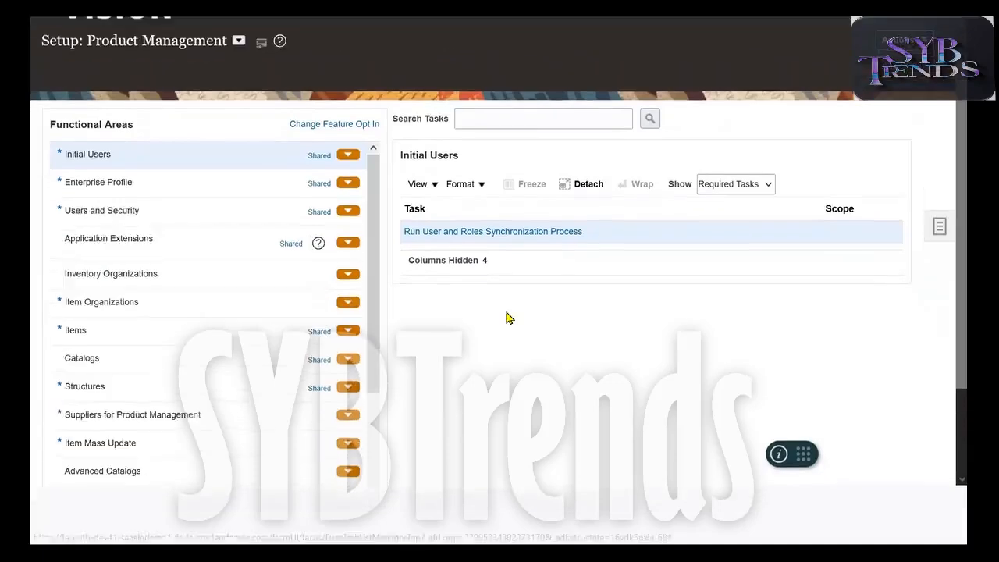
# Step: Open Manage Units of Measure for Intraclass Conversion under the Items functional area and search for item RM101, then return to the setup tasks
pyautogui.click(208, 317)
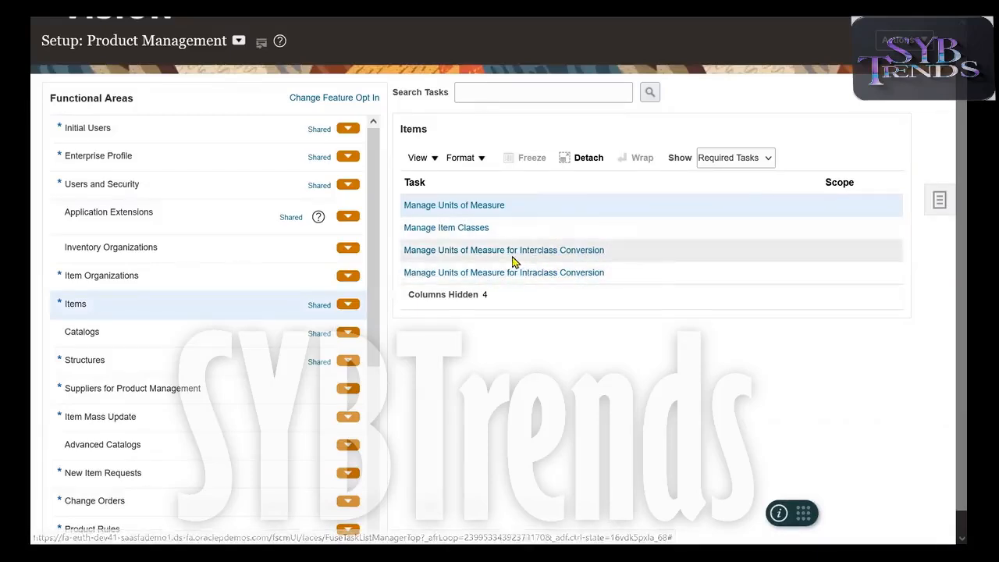
pyautogui.click(552, 275)
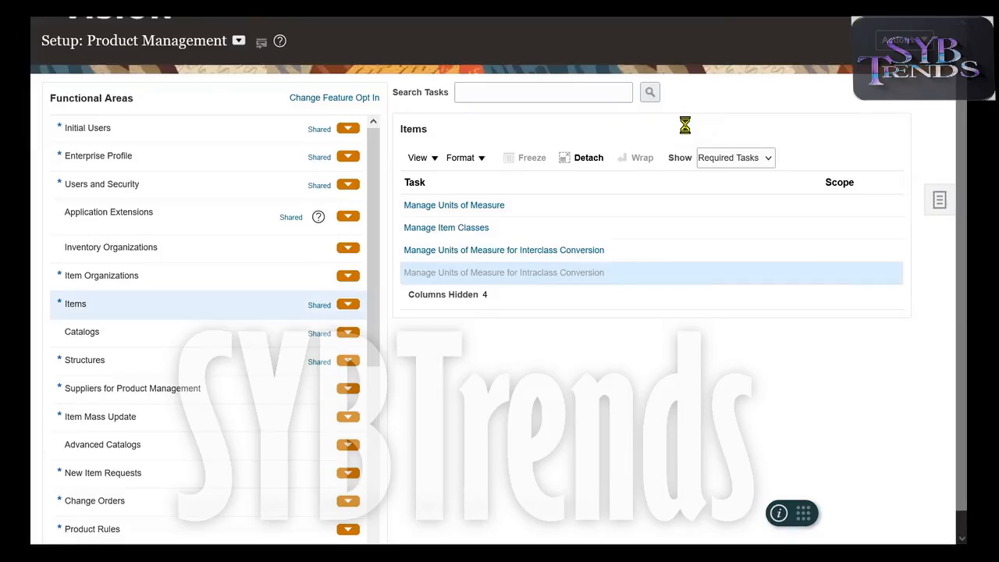
pyautogui.click(176, 165)
pyautogui.write('RM101')
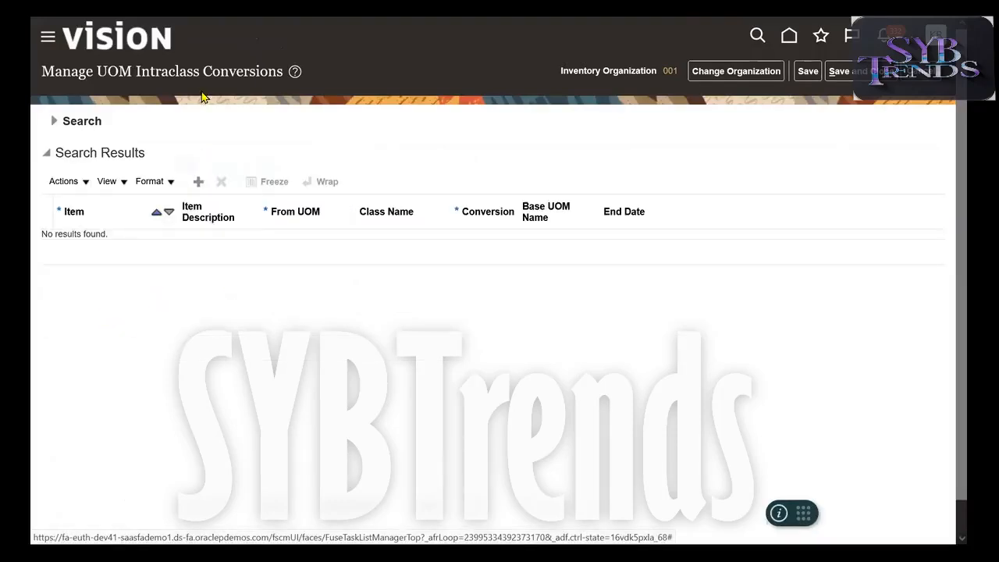
pyautogui.click(53, 122)
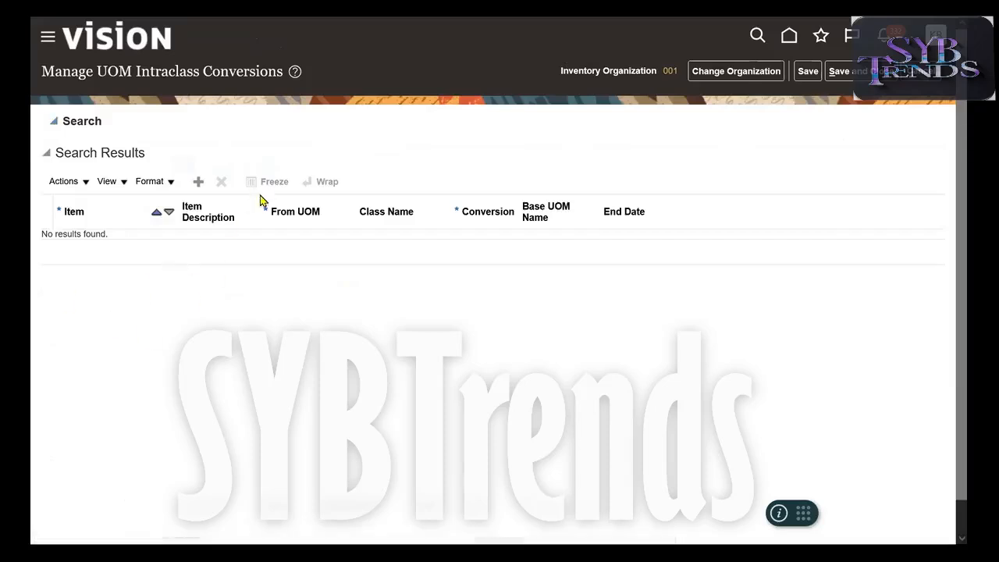
pyautogui.doubleClick(187, 161)
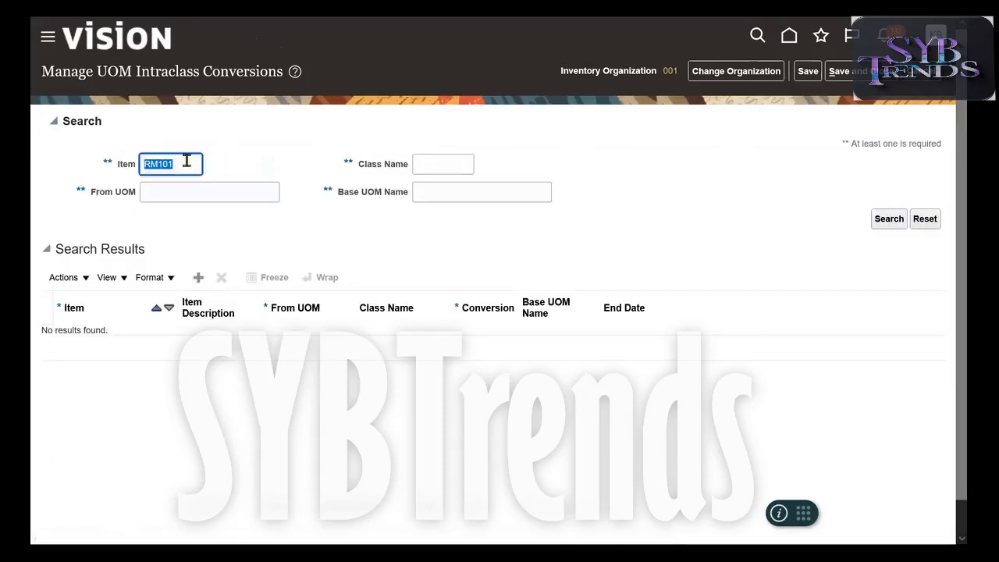
pyautogui.click(259, 231)
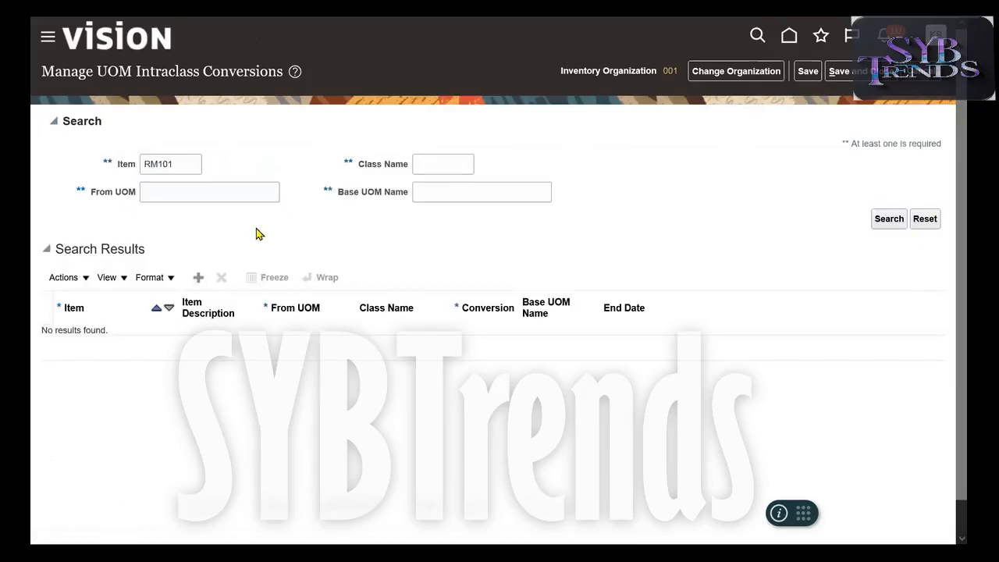
pyautogui.doubleClick(165, 75)
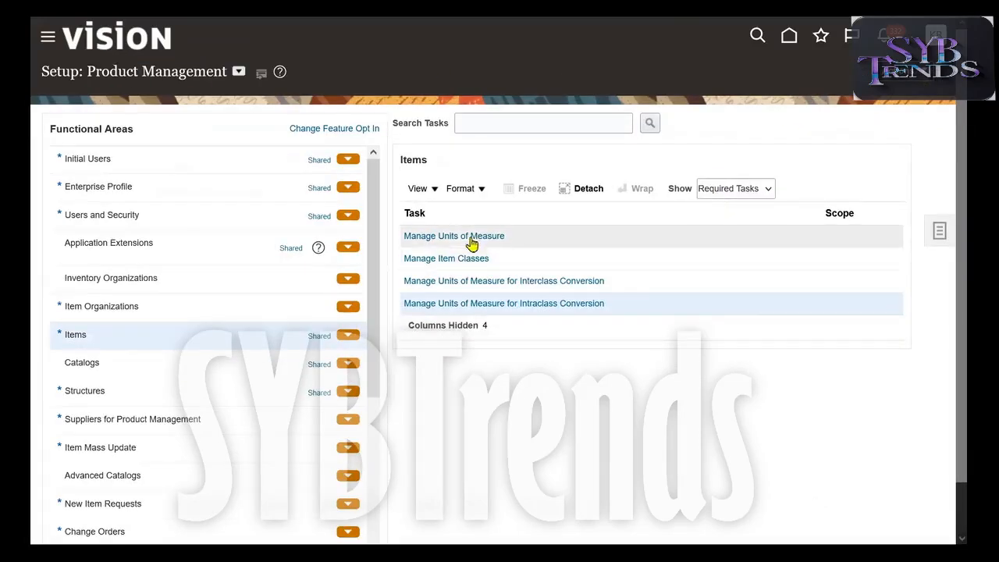
# Step: Open the standard conversions from the Manage Units of Measure task and search for base UOM name Each
pyautogui.click(453, 235)
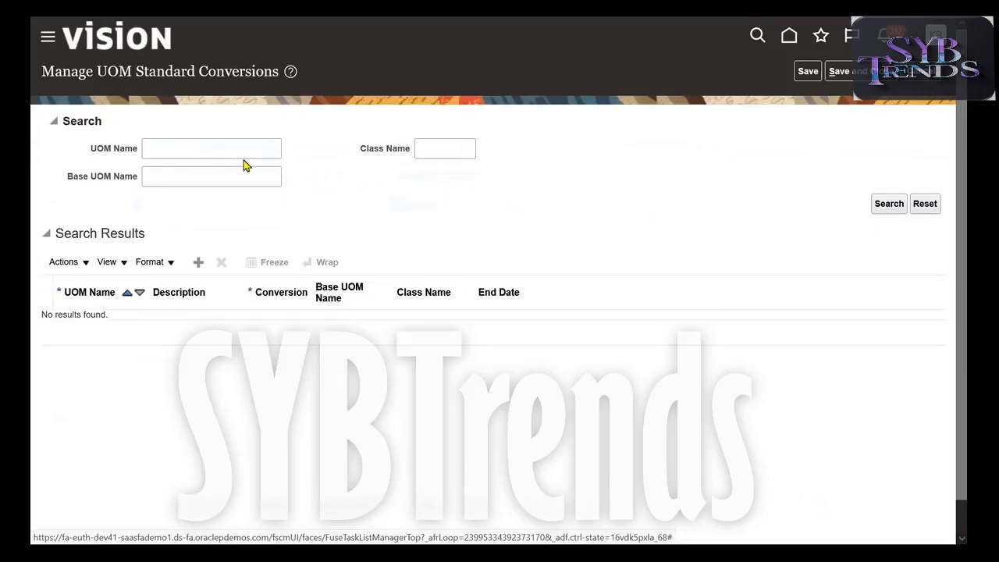
pyautogui.click(191, 174)
pyautogui.write('Each')
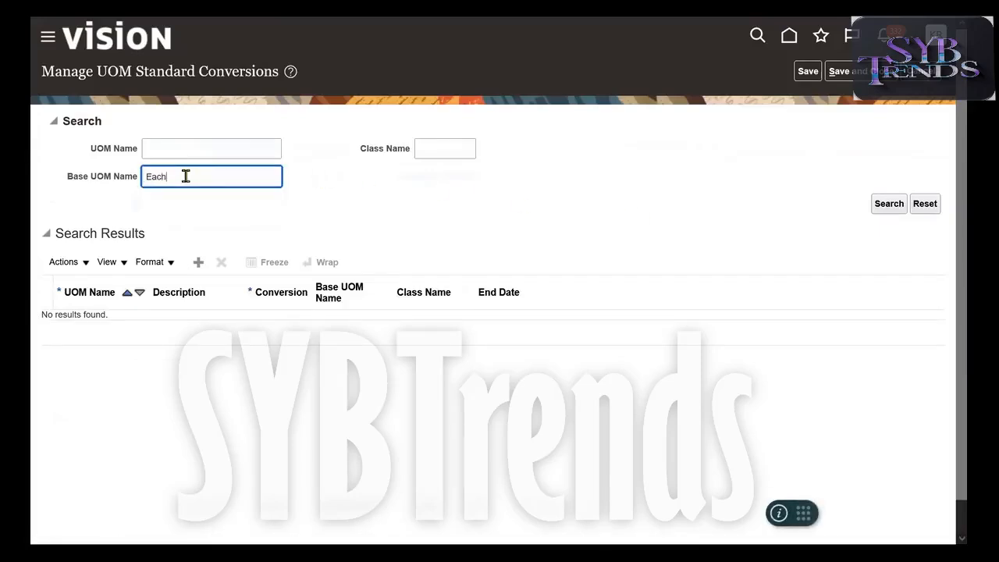
pyautogui.press('Return')
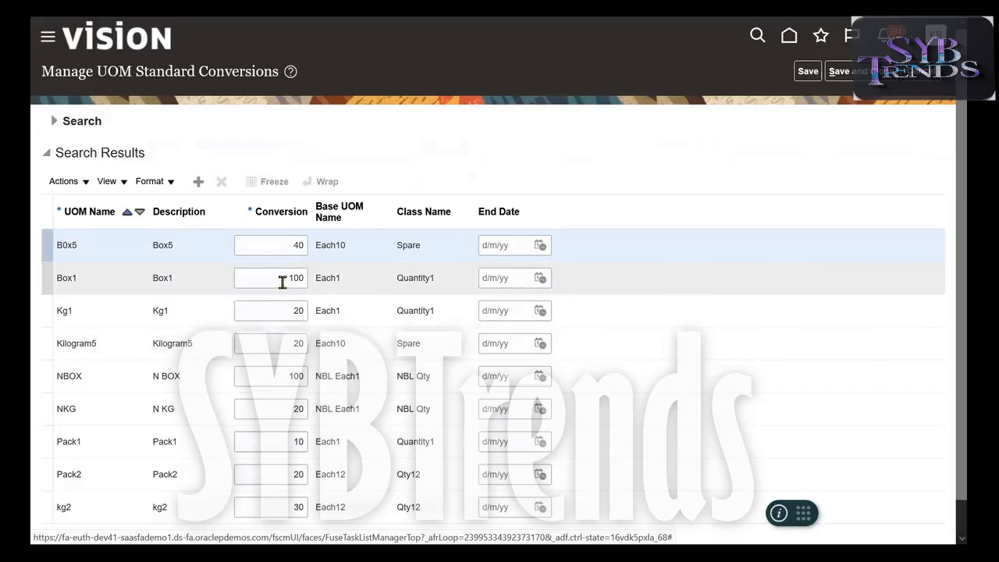
# Step: Examine the conversion value and base unit of Box1 in the standard conversions
pyautogui.click(281, 279)
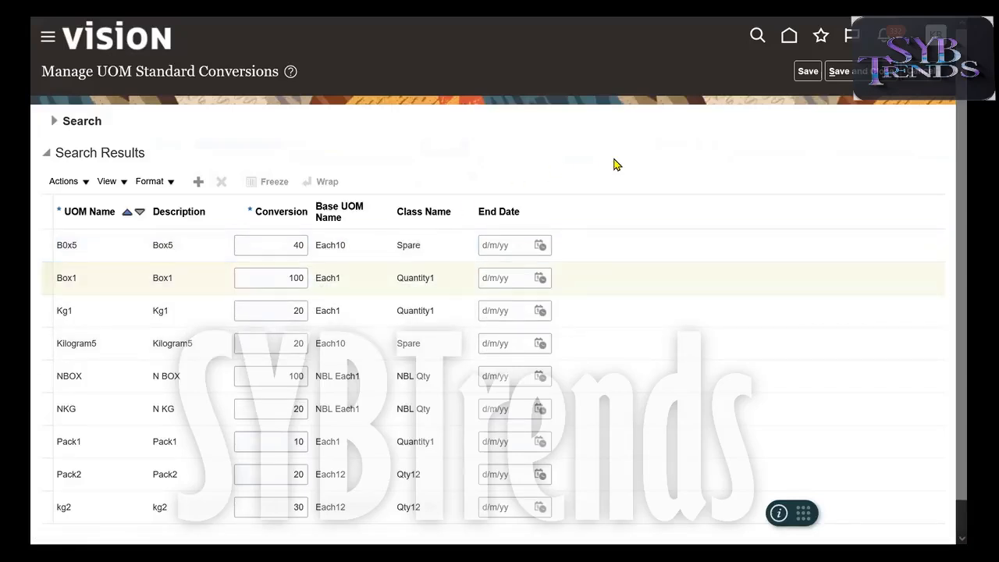
pyautogui.click(268, 279)
pyautogui.click(539, 178)
pyautogui.doubleClick(326, 283)
pyautogui.doubleClick(165, 279)
pyautogui.click(297, 277)
pyautogui.press('F11')
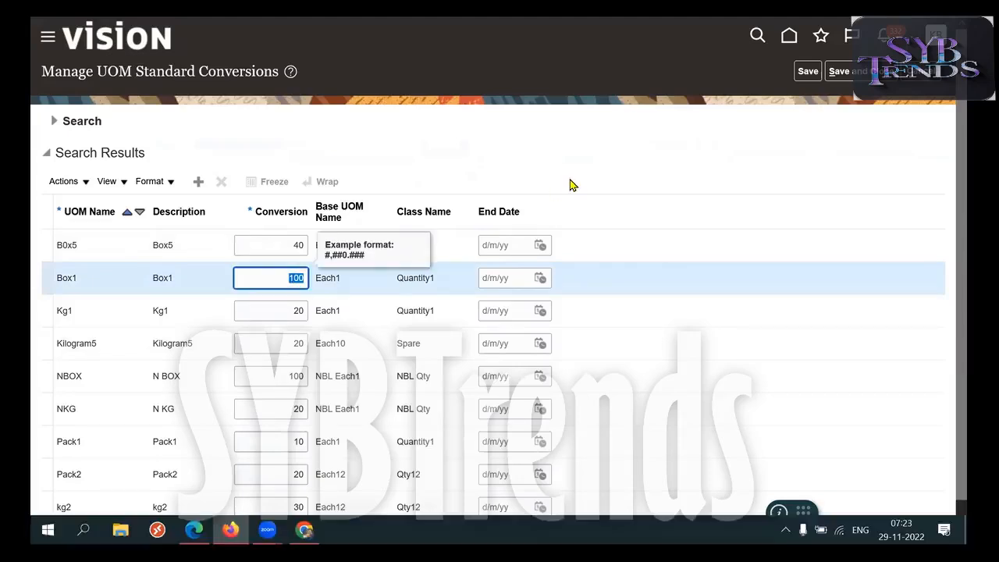
# Step: Switch to Chrome and display all hidden columns of the RM101 item availability table to check the secondary quantity's unit of measure
pyautogui.click(305, 530)
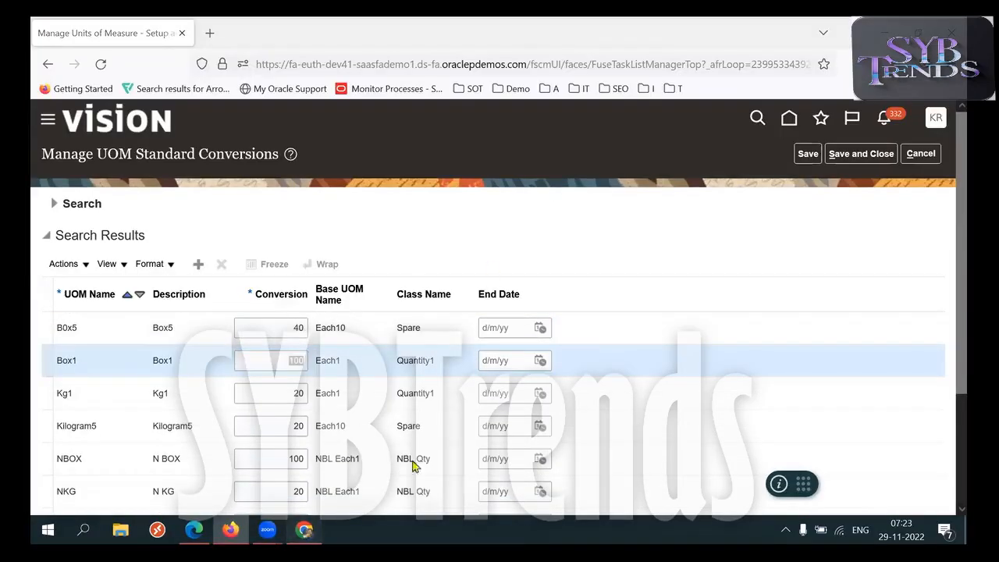
pyautogui.moveTo(551, 437)
pyautogui.mouseDown()
pyautogui.moveTo(464, 437)
pyautogui.moveTo(569, 433)
pyautogui.mouseUp()
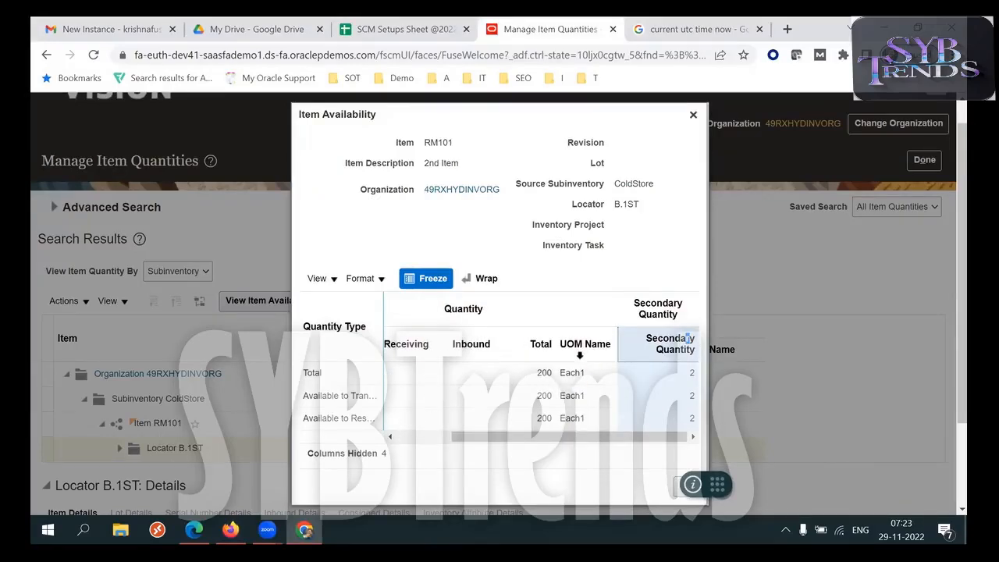
pyautogui.click(578, 351)
pyautogui.click(319, 278)
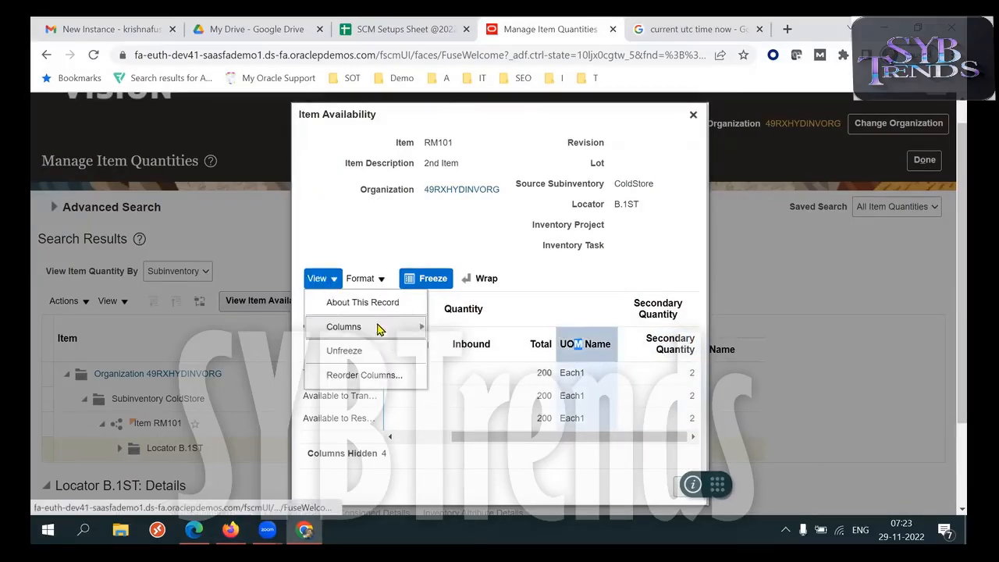
pyautogui.moveTo(379, 329)
pyautogui.click(517, 338)
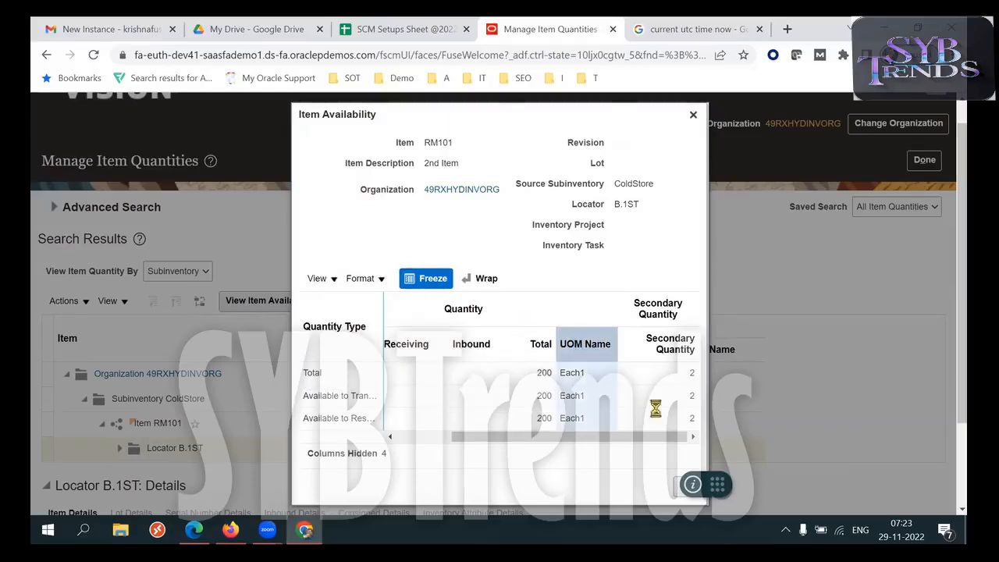
pyautogui.moveTo(528, 436); pyautogui.dragTo(676, 444)
pyautogui.click(624, 347)
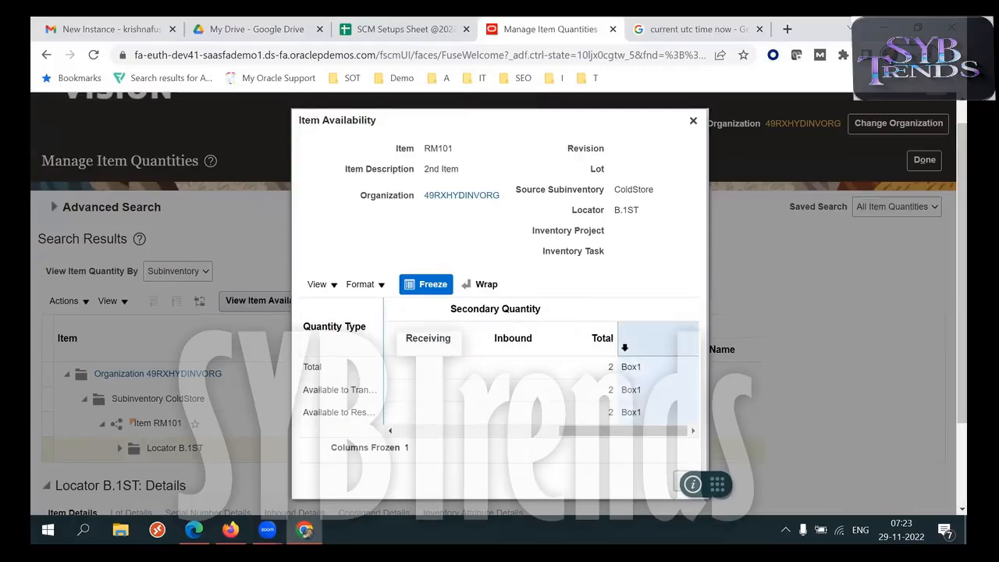
pyautogui.moveTo(624, 440); pyautogui.dragTo(603, 441)
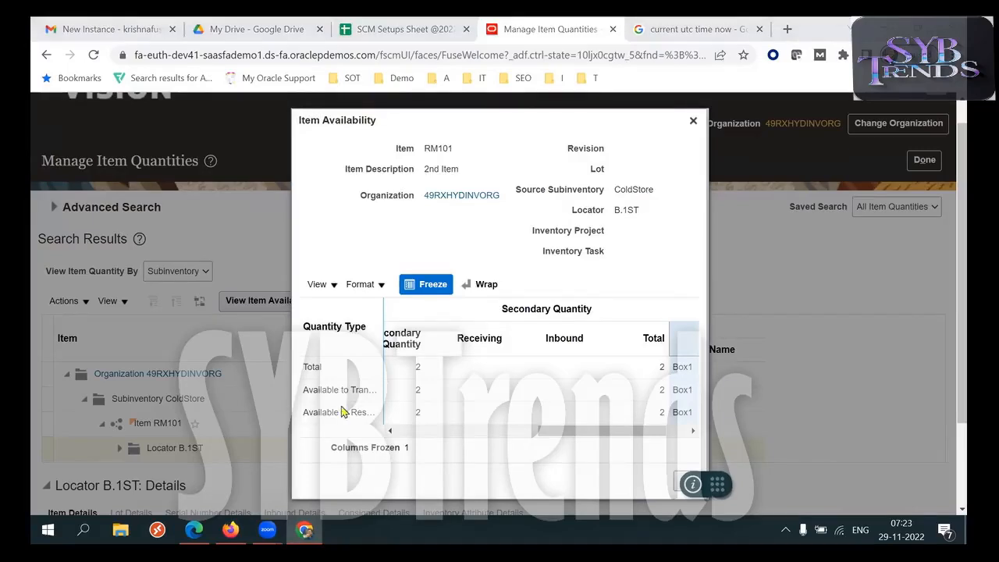
# Step: Switch back to the UOM standard conversions in Firefox and compare Box1's UOM name, conversion value and base unit with the item's secondary quantity
pyautogui.click(231, 530)
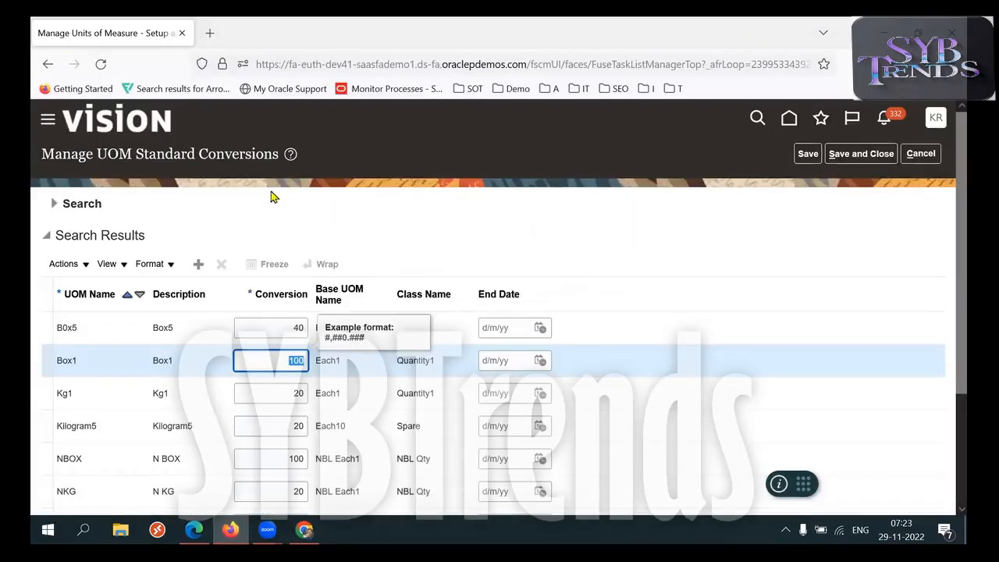
pyautogui.moveTo(106, 159); pyautogui.dragTo(233, 159)
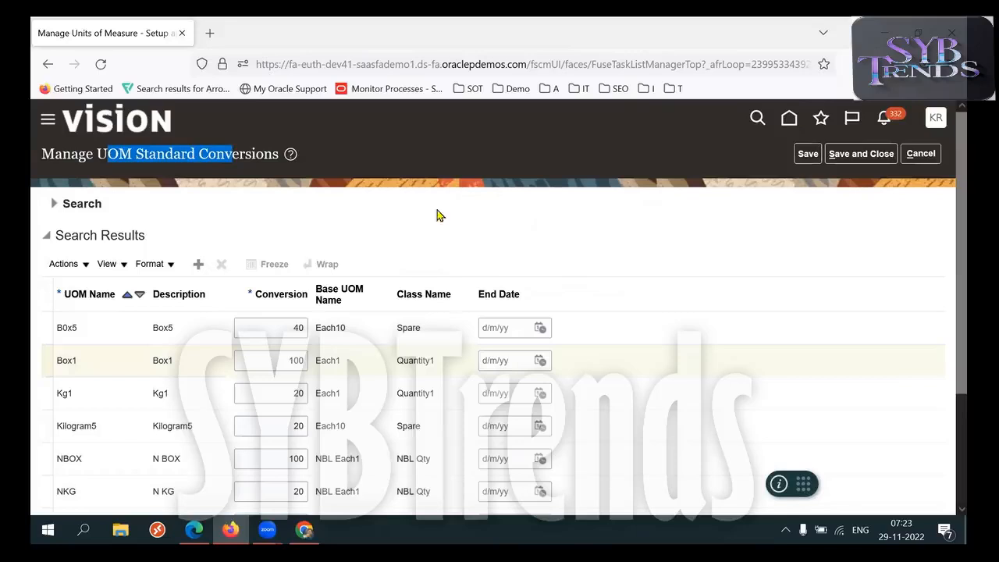
pyautogui.click(447, 212)
pyautogui.scroll(-2, 948, 336)
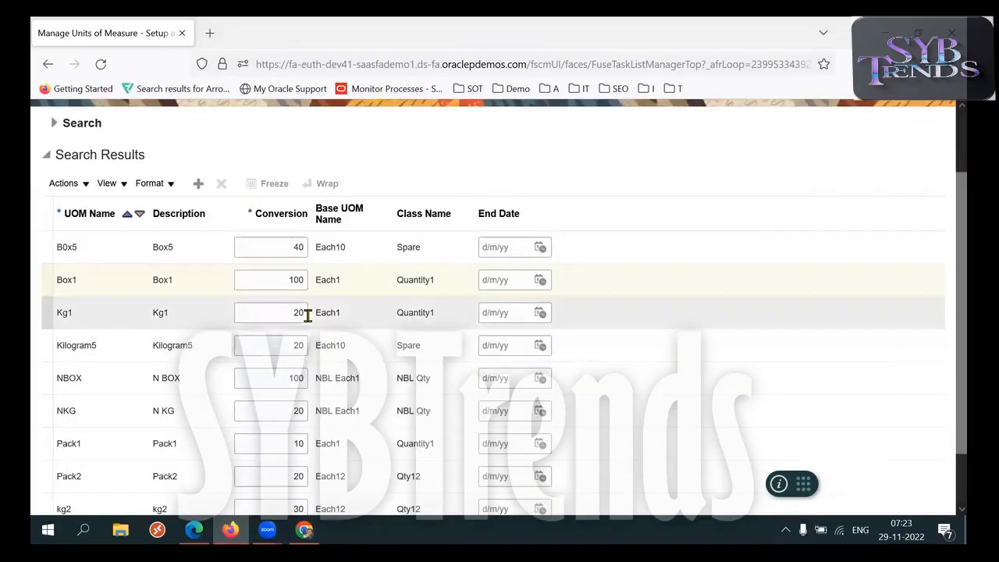
pyautogui.click(271, 281)
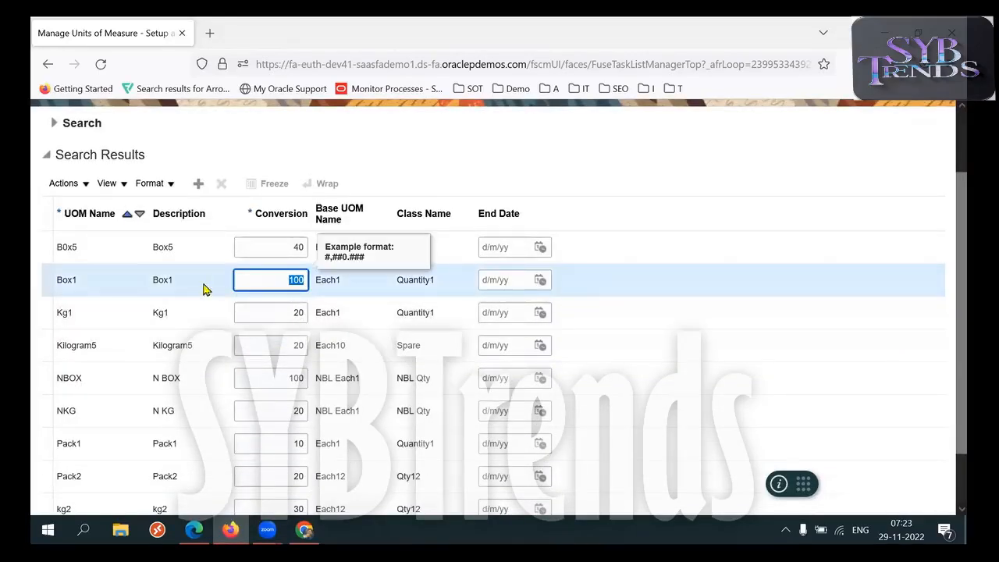
pyautogui.doubleClick(81, 285)
pyautogui.click(263, 282)
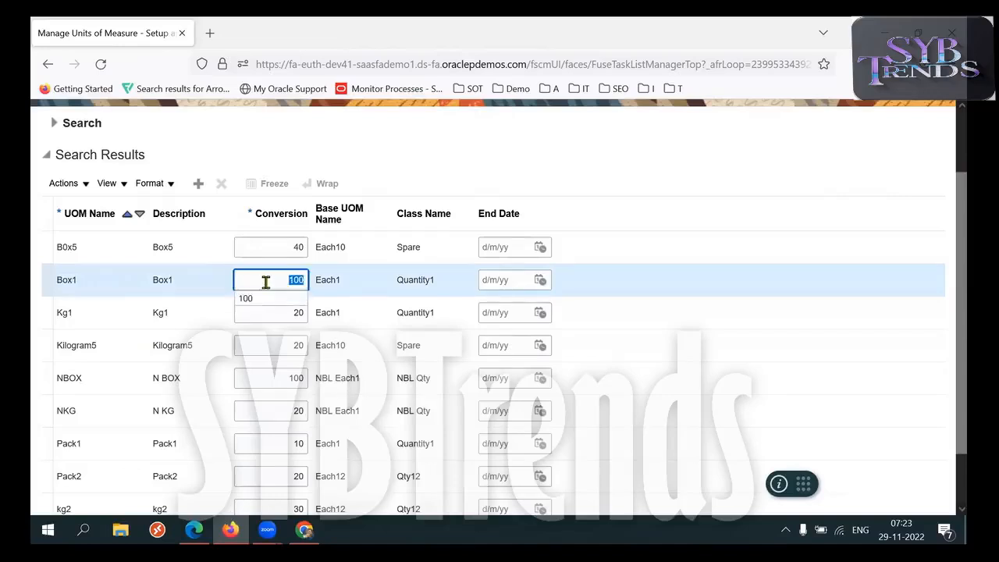
pyautogui.doubleClick(328, 281)
pyautogui.doubleClick(67, 283)
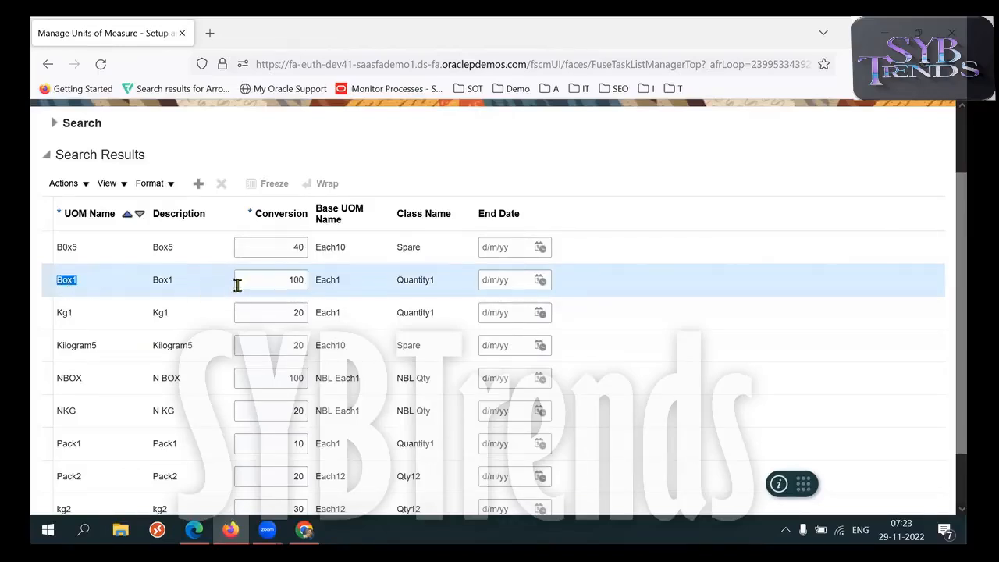
pyautogui.doubleClick(276, 279)
pyautogui.doubleClick(320, 280)
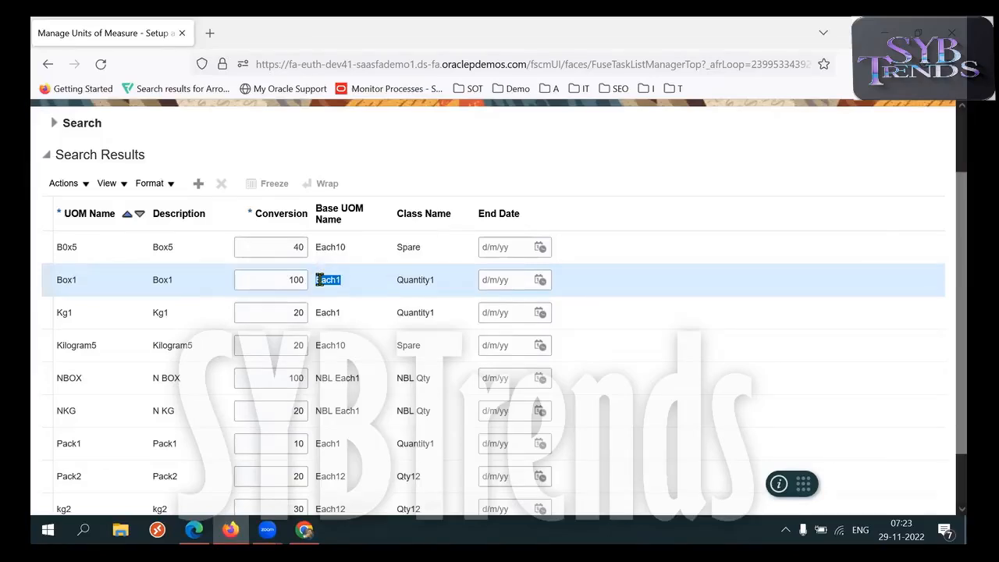
pyautogui.doubleClick(295, 279)
pyautogui.click(294, 281)
pyautogui.doubleClick(293, 279)
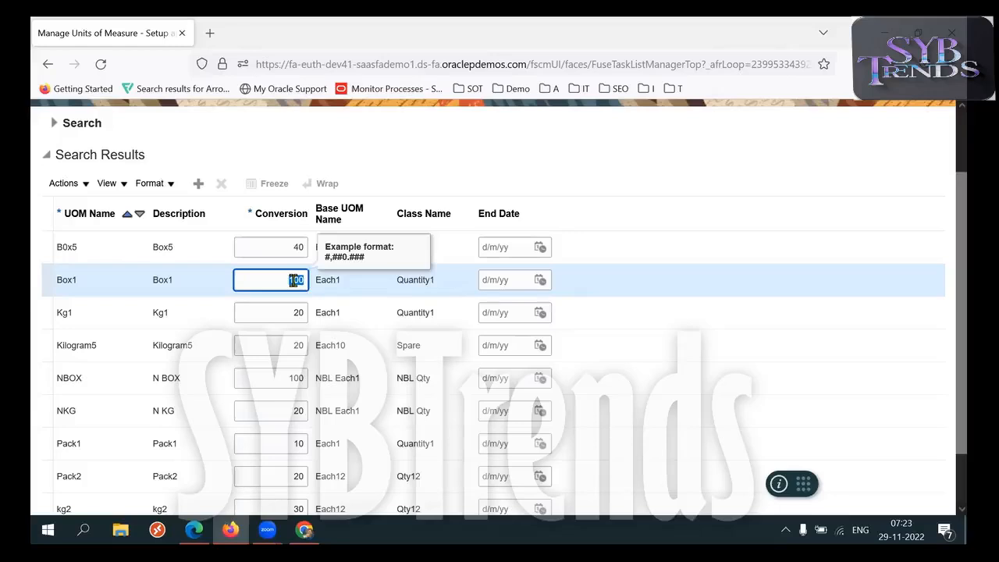
pyautogui.click(293, 281)
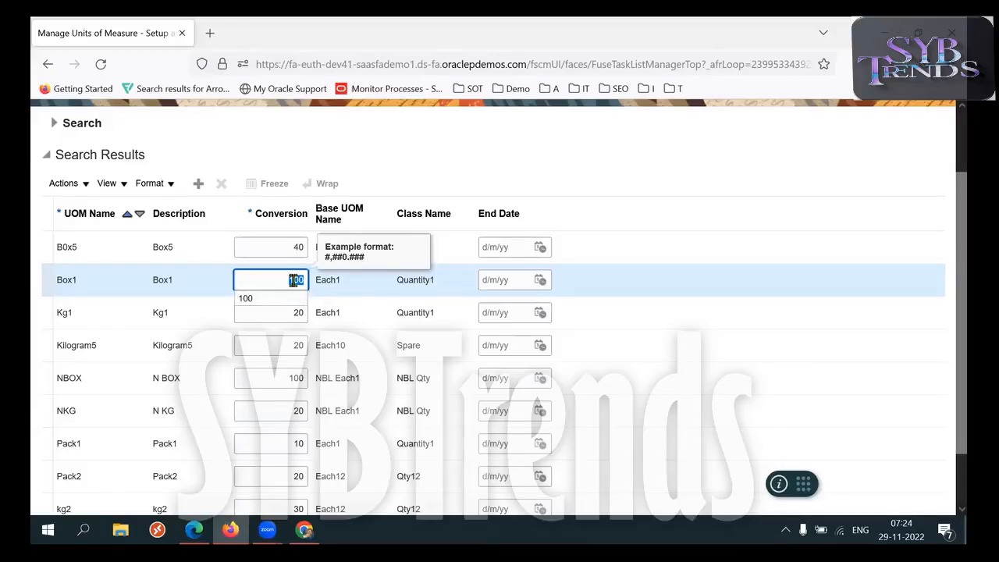
pyautogui.click(496, 162)
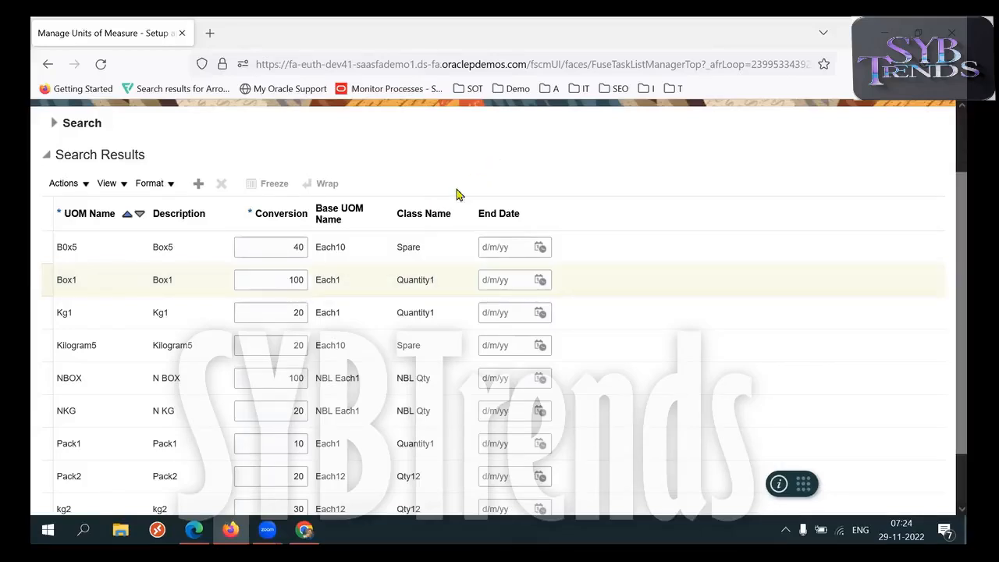
pyautogui.doubleClick(330, 282)
pyautogui.doubleClick(329, 282)
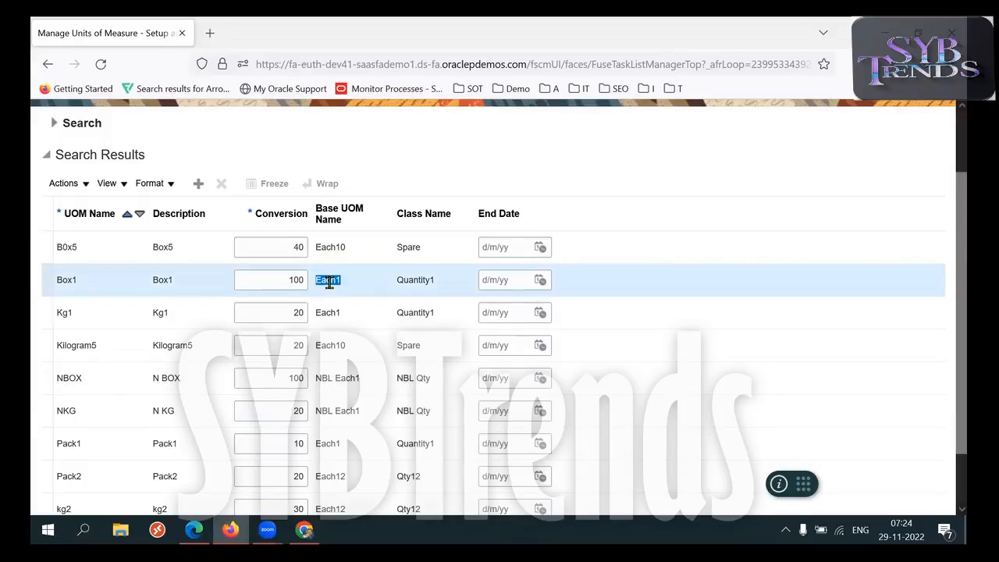
# Step: Recheck Box1's conversion value, switch to Chrome and compare RM101's primary and secondary totals and their units in the availability table
pyautogui.doubleClick(295, 281)
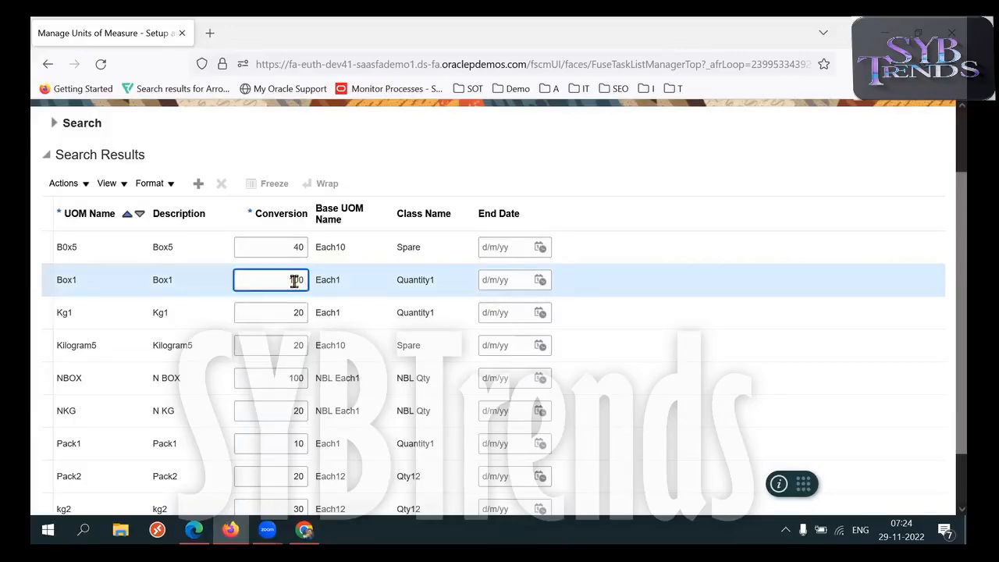
pyautogui.click(509, 157)
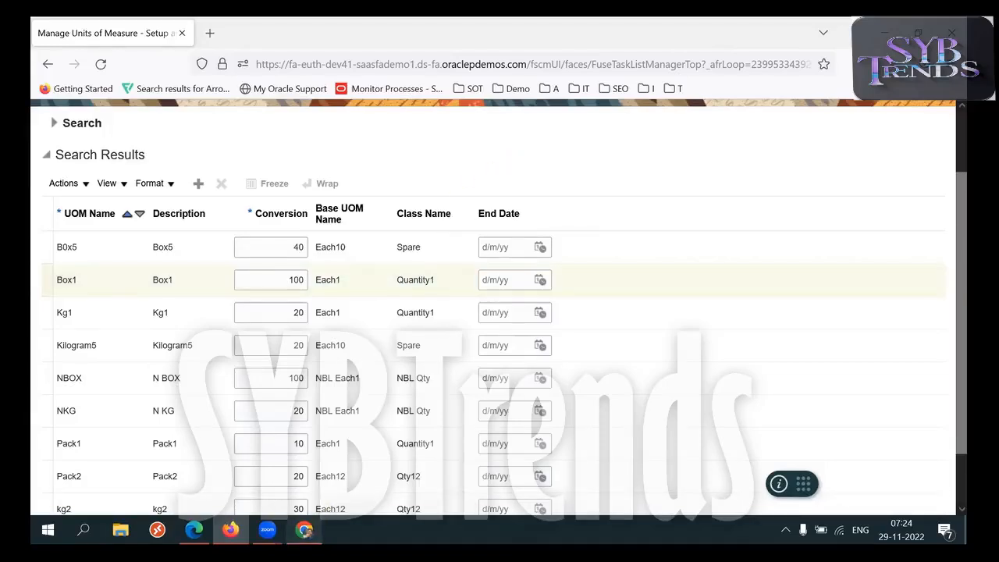
pyautogui.click(305, 530)
pyautogui.moveTo(647, 434); pyautogui.dragTo(525, 429)
pyautogui.click(600, 331)
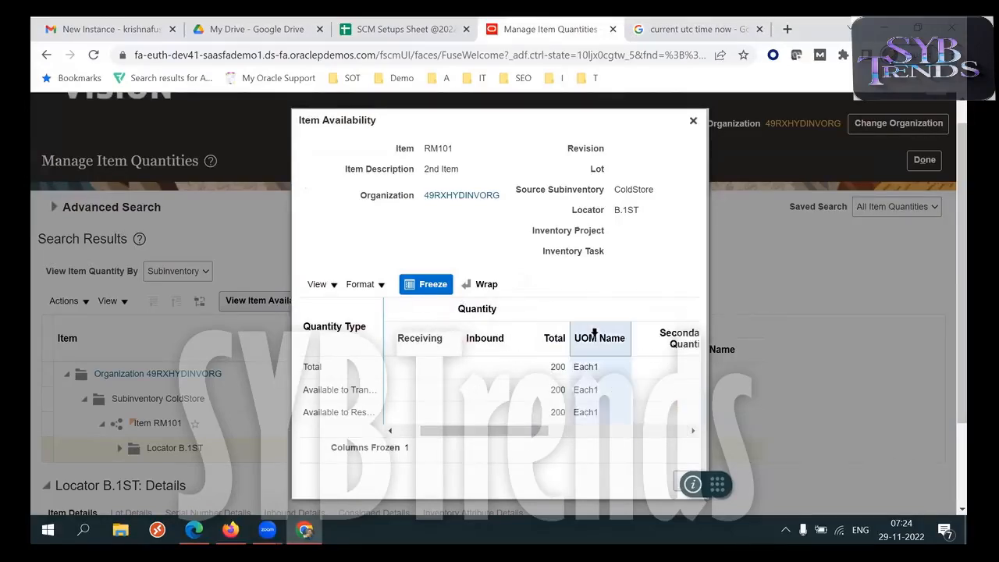
pyautogui.click(554, 332)
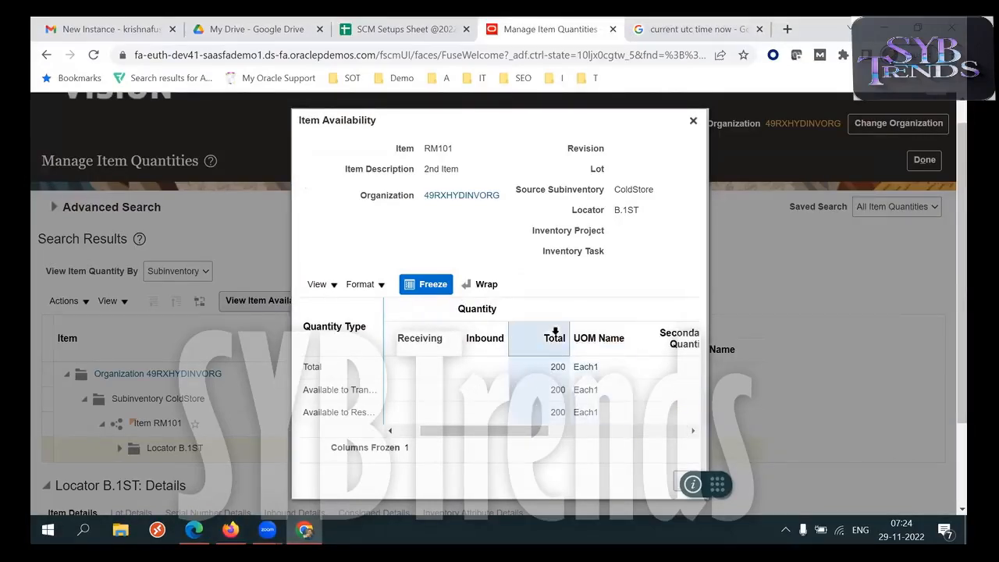
pyautogui.moveTo(466, 431); pyautogui.dragTo(628, 431)
pyautogui.click(629, 323)
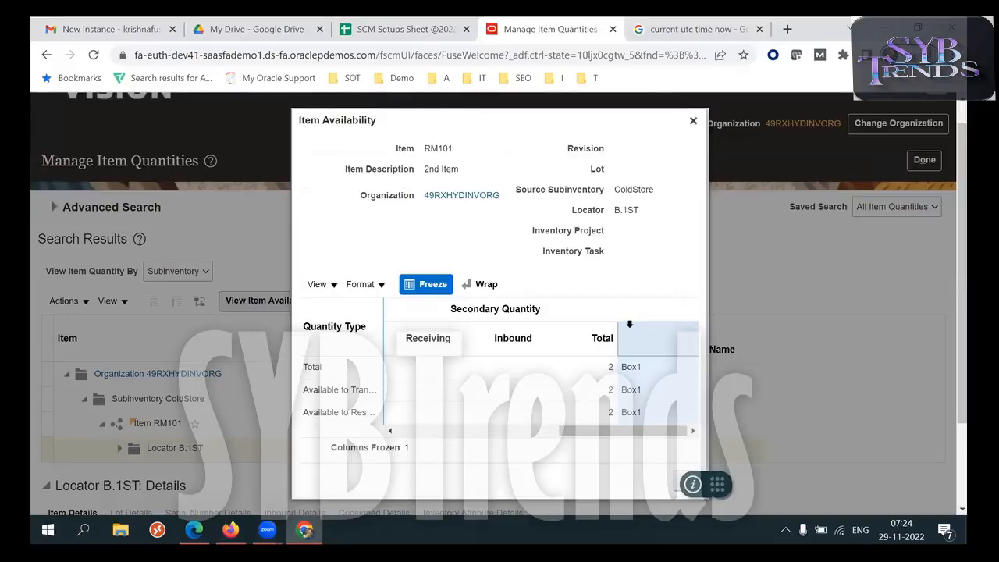
# Step: Switch back to Firefox and review Box1's conversion value in the UOM standard conversions
pyautogui.click(692, 122)
pyautogui.click(230, 530)
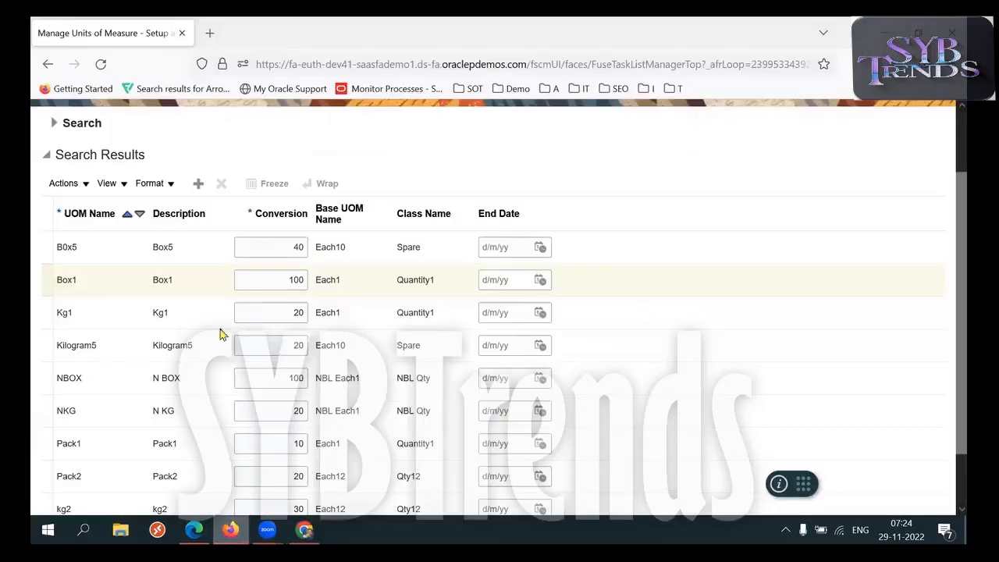
pyautogui.click(291, 278)
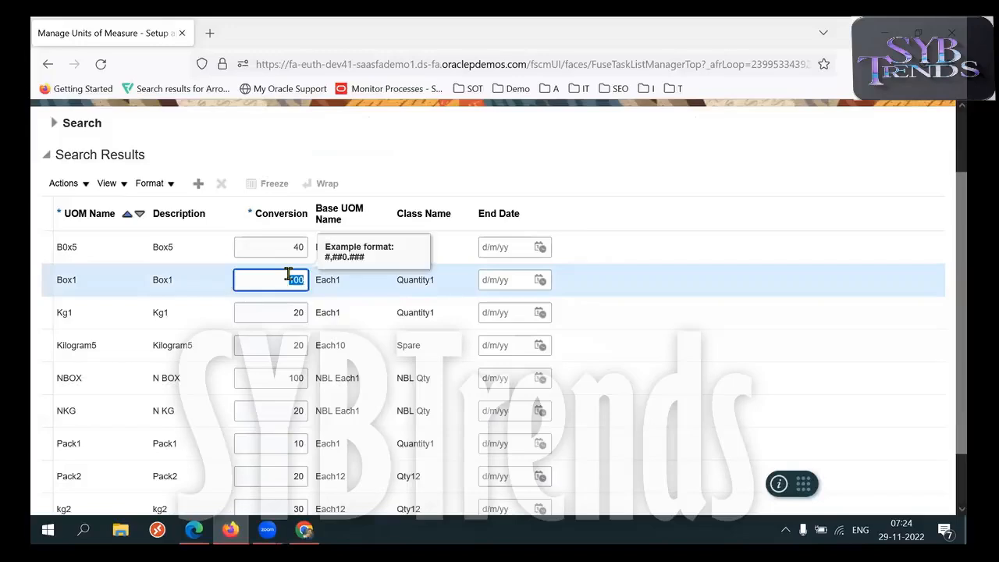
pyautogui.click(498, 181)
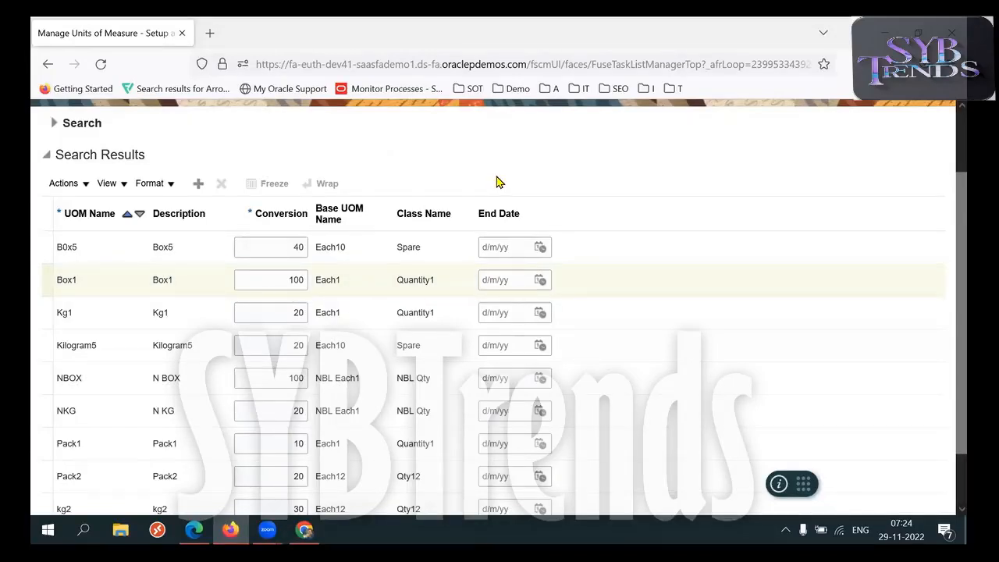
pyautogui.scroll(1, 948, 258)
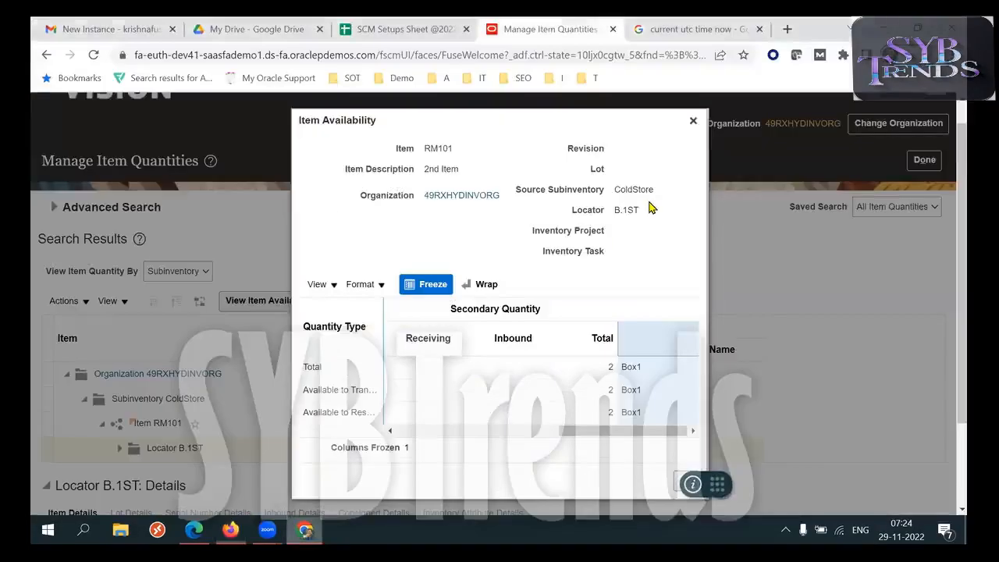
# Step: Switch to Chrome, close RM101's item availability details and leave Manage Item Quantities, with the browser in full screen
pyautogui.click(305, 530)
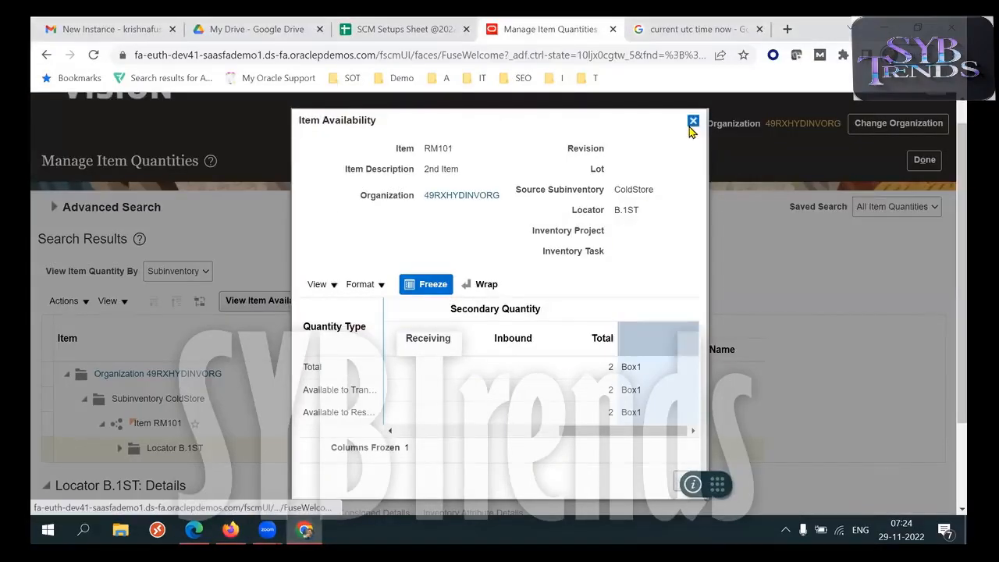
pyautogui.click(693, 123)
pyautogui.press('F11')
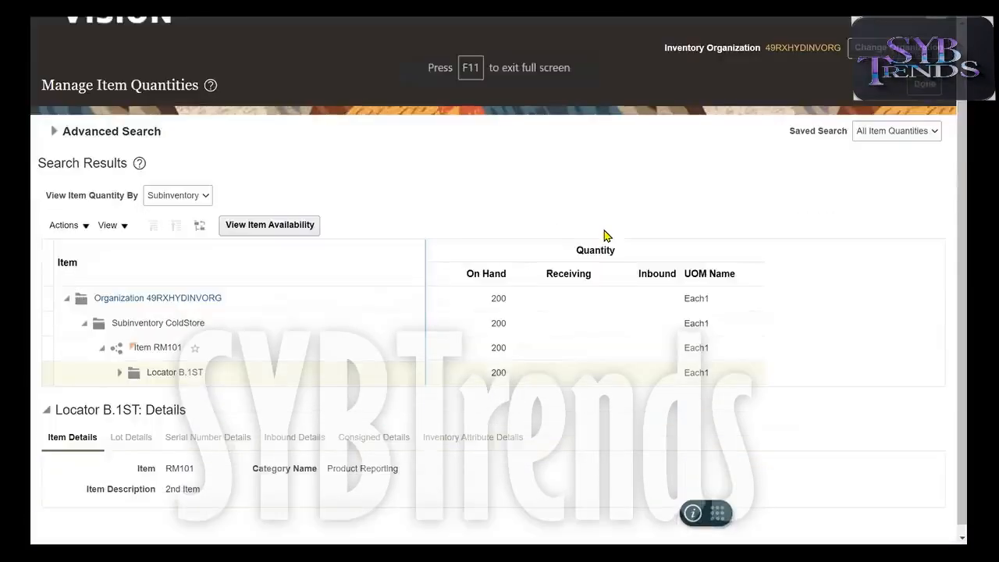
pyautogui.click(925, 84)
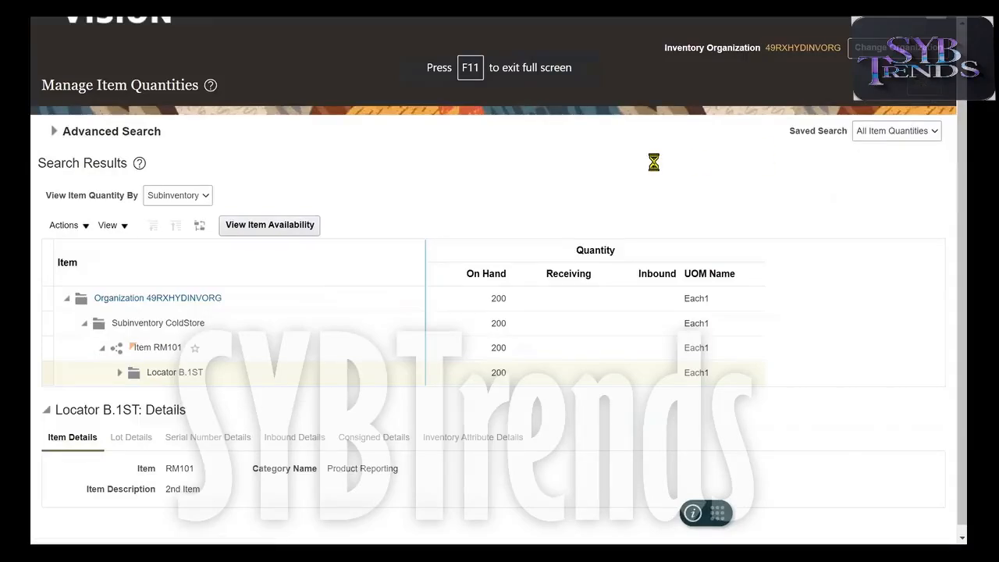
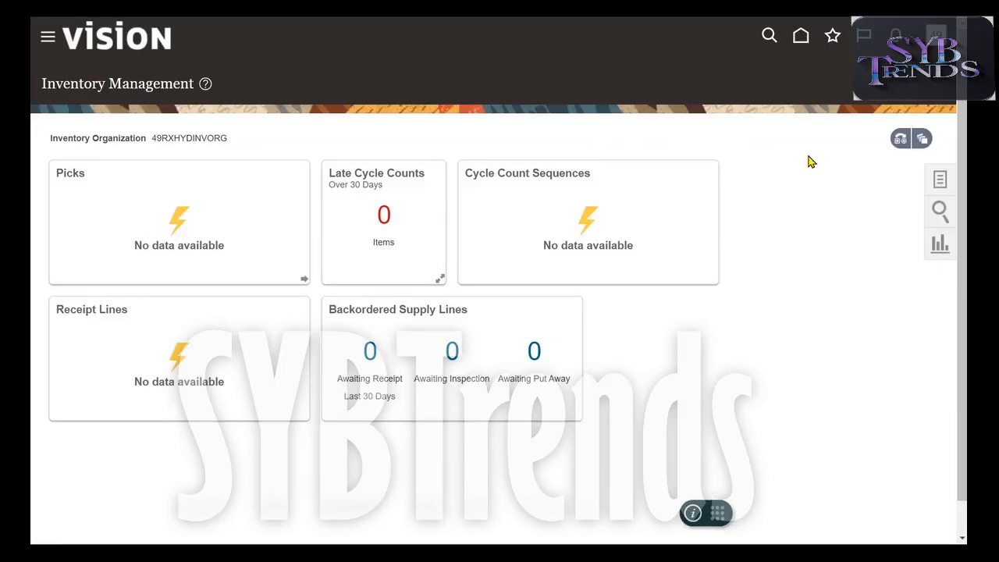
# Step: Start a new miscellaneous transaction from the inventory tasks with the type Miscellaneous issue
pyautogui.click(940, 180)
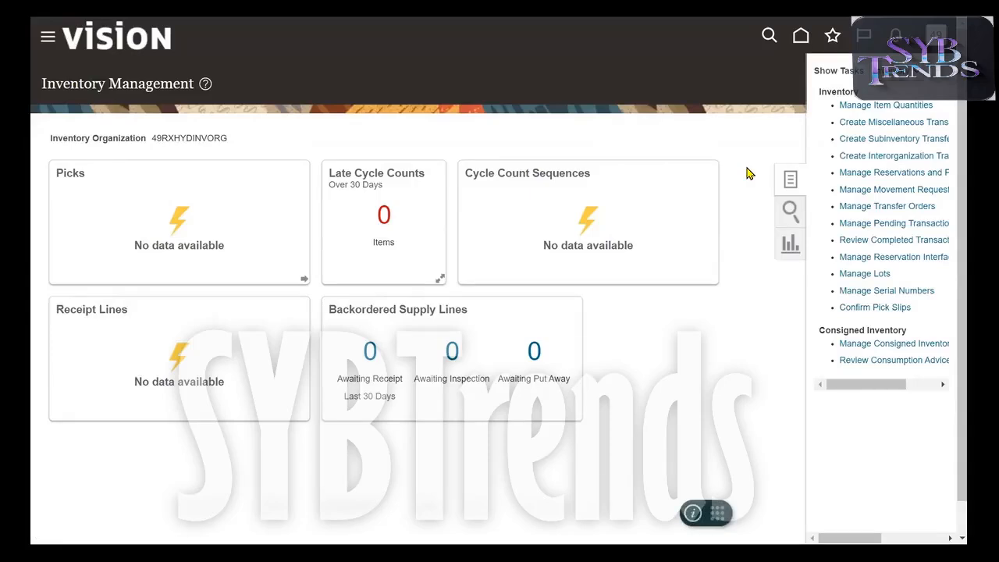
pyautogui.click(917, 127)
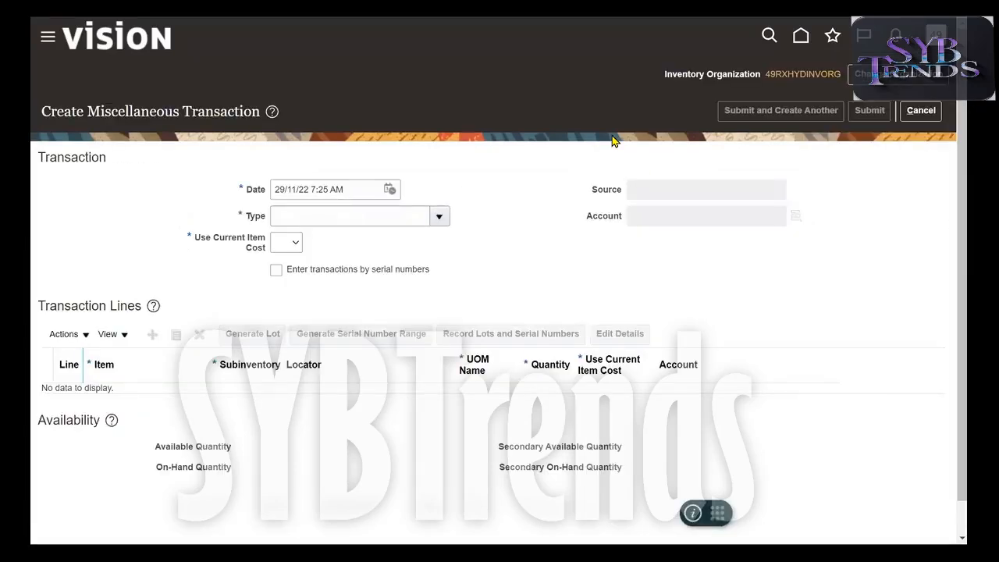
pyautogui.click(439, 216)
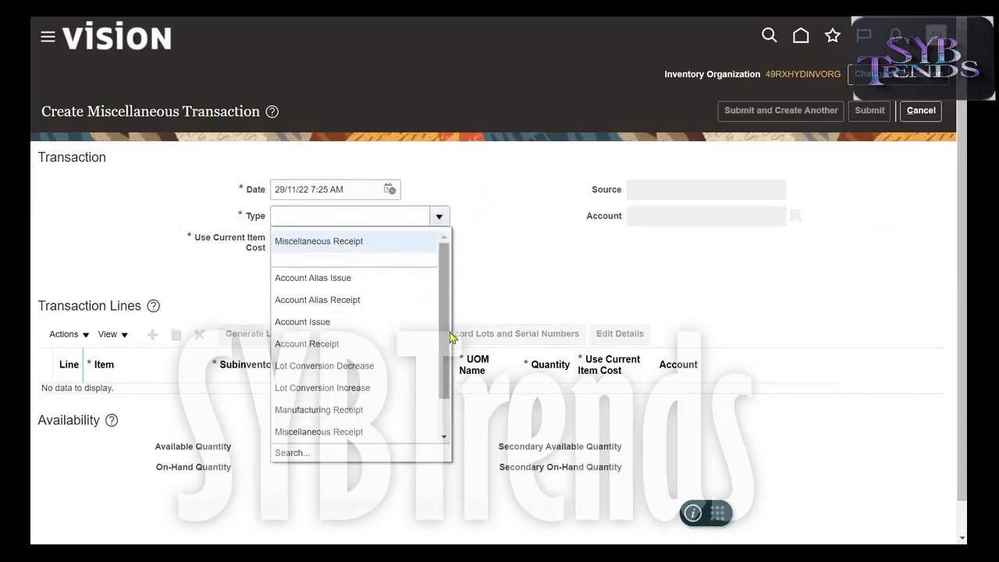
pyautogui.scroll(-2, 444, 368)
pyautogui.click(349, 398)
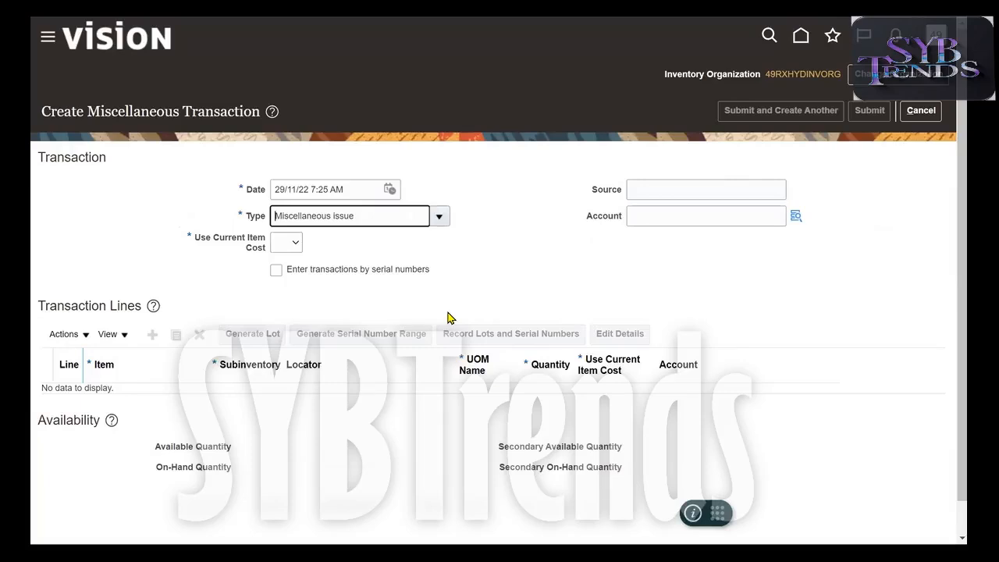
# Step: Set Use Current Item Cost to Yes and choose account 01.03.01 for the transaction
pyautogui.click(294, 242)
pyautogui.click(291, 291)
pyautogui.click(795, 216)
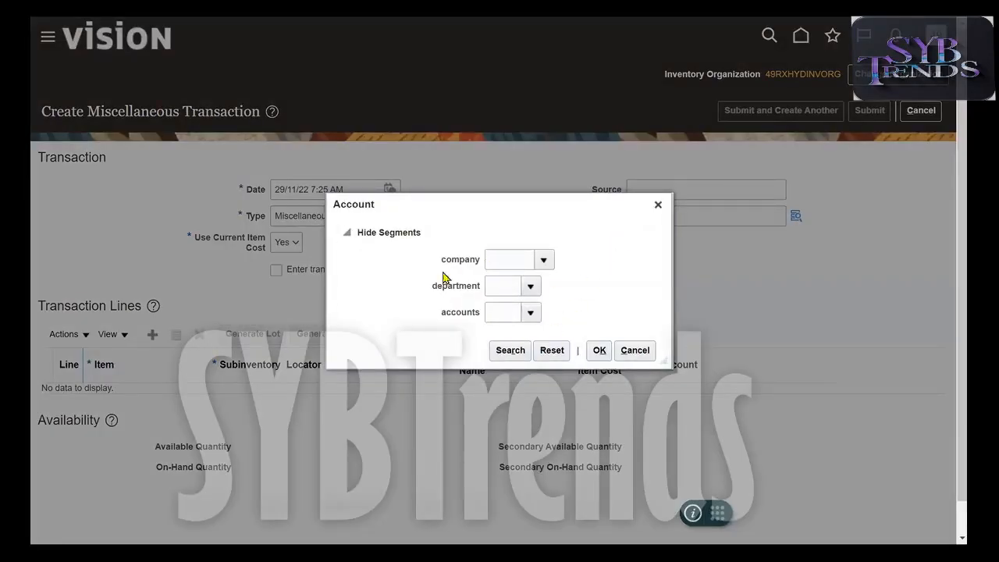
pyautogui.click(600, 387)
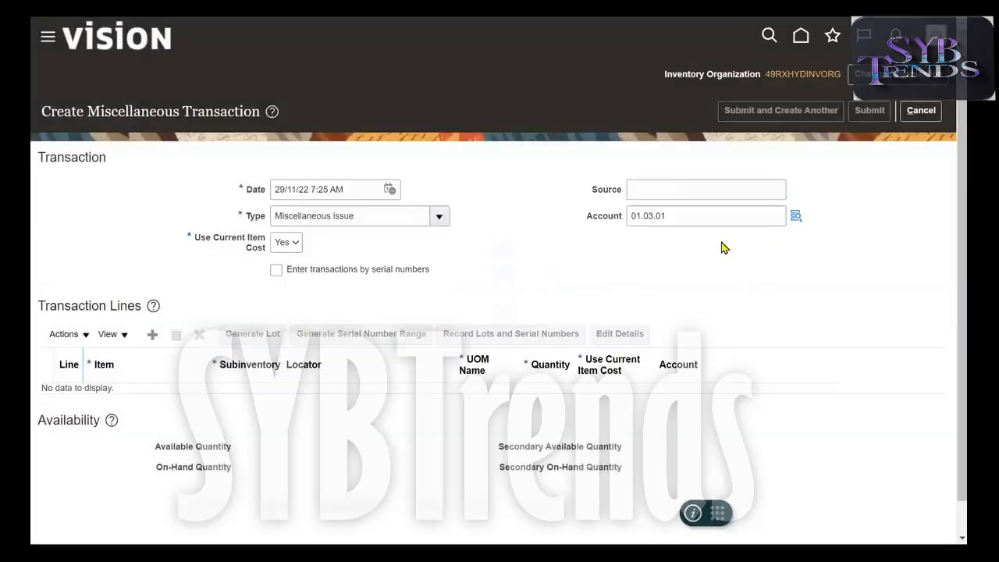
# Step: Review the transaction type and account in the miscellaneous transaction's header
pyautogui.doubleClick(702, 222)
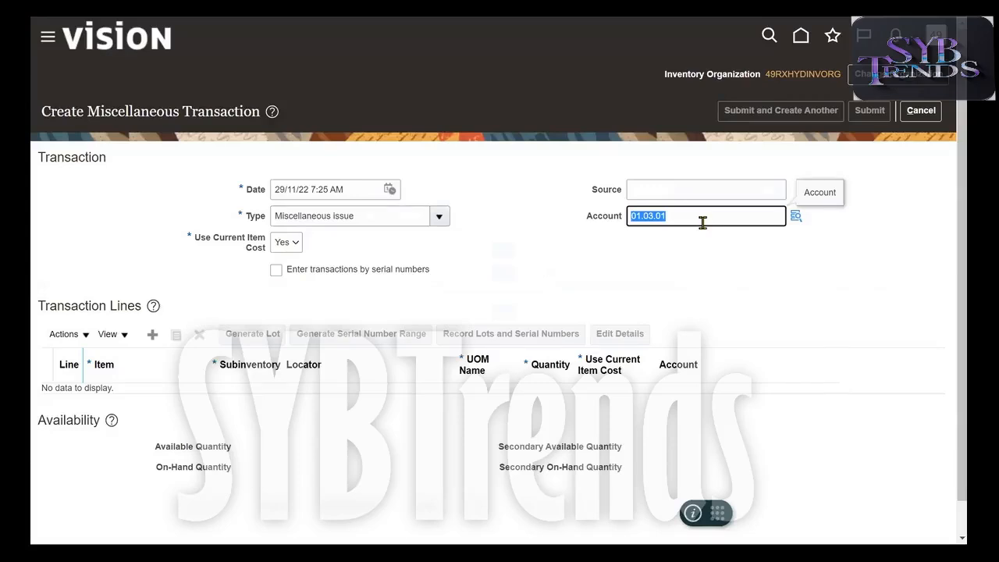
pyautogui.tripleClick(391, 216)
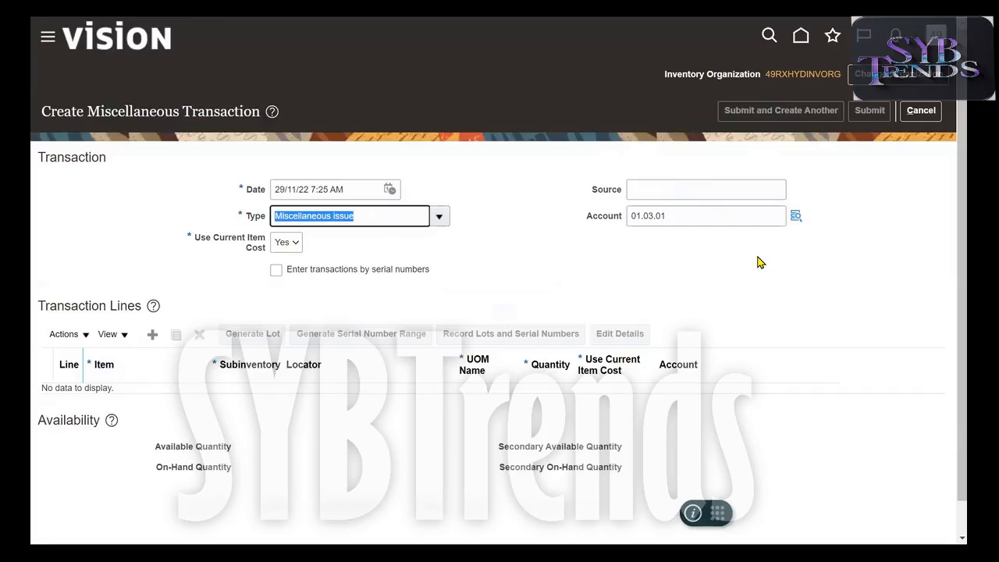
pyautogui.tripleClick(685, 211)
pyautogui.click(729, 288)
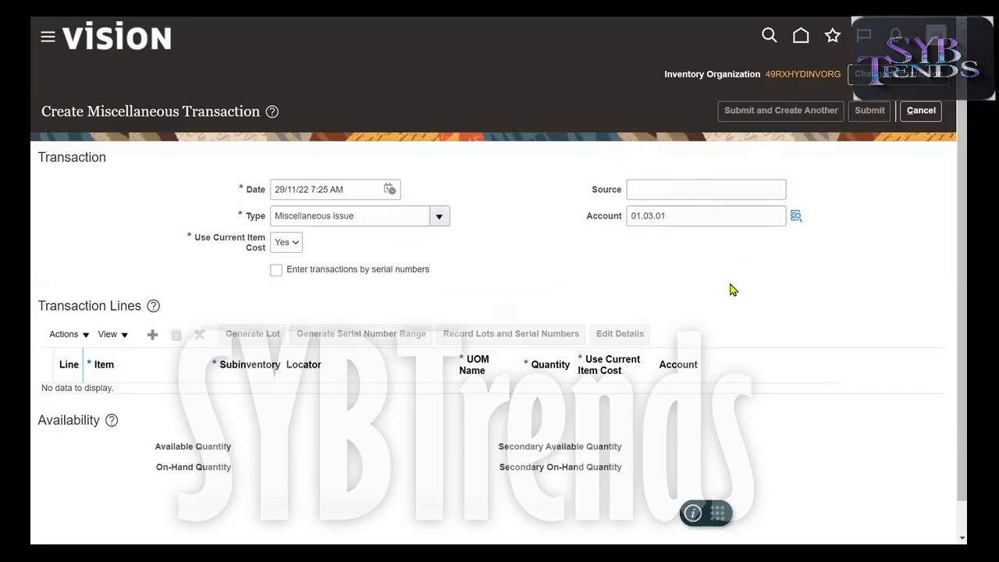
pyautogui.doubleClick(167, 113)
pyautogui.click(484, 174)
pyautogui.tripleClick(682, 208)
pyautogui.click(591, 239)
# Step: Add a transaction line for item RM101
pyautogui.click(152, 334)
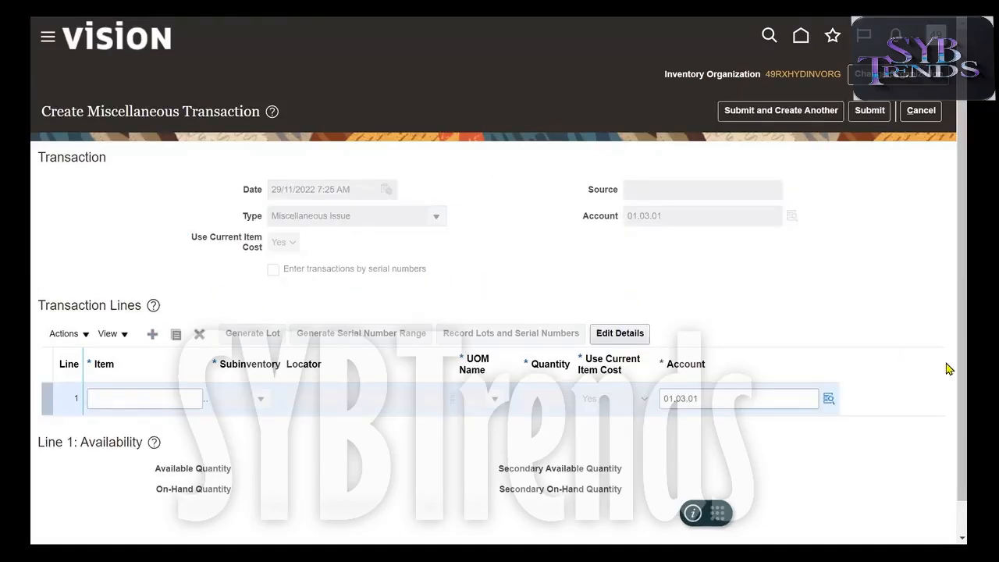
pyautogui.scroll(-1, 945, 359)
pyautogui.click(175, 380)
pyautogui.write('RM101')
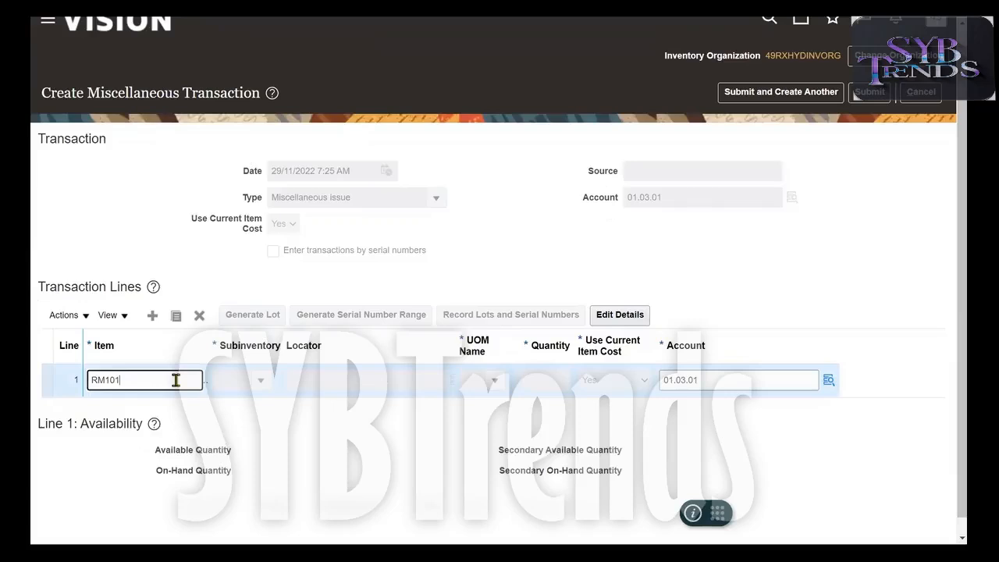
pyautogui.press('Tab')
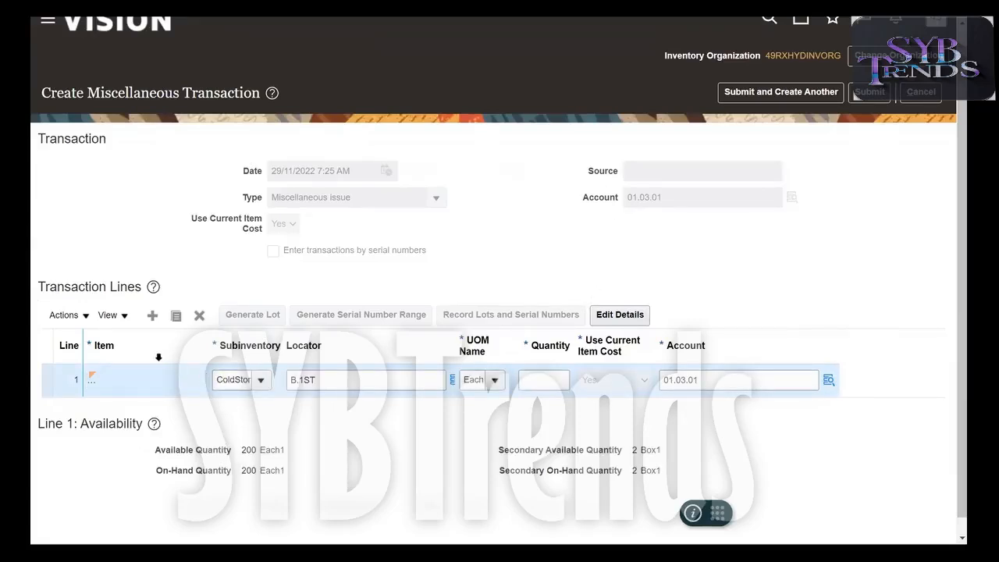
# Step: Widen the Item column of the transaction lines and check the line's item, subinventory and locator
pyautogui.click(109, 346)
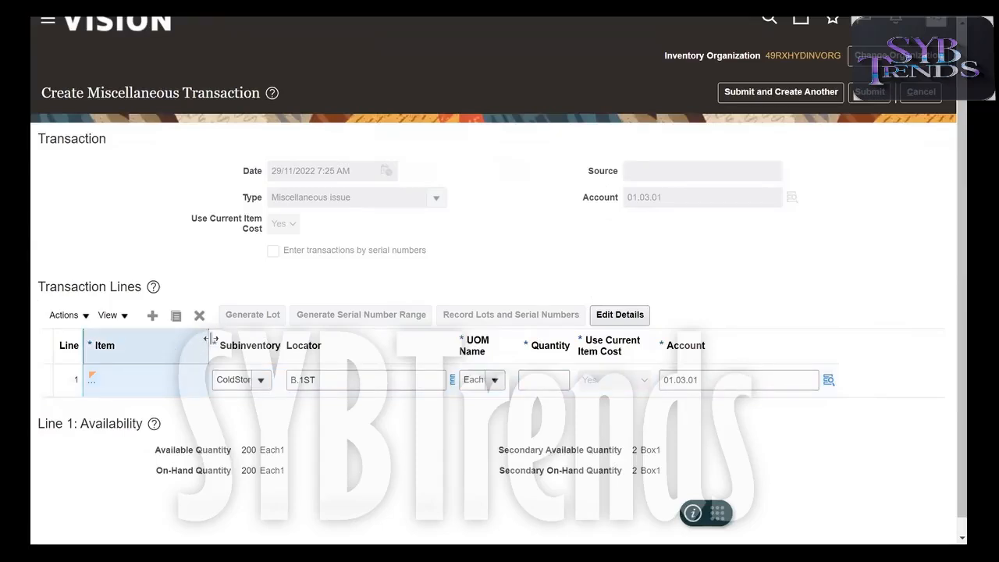
pyautogui.moveTo(209, 338); pyautogui.dragTo(232, 338)
pyautogui.click(165, 367)
pyautogui.doubleClick(151, 380)
pyautogui.click(265, 378)
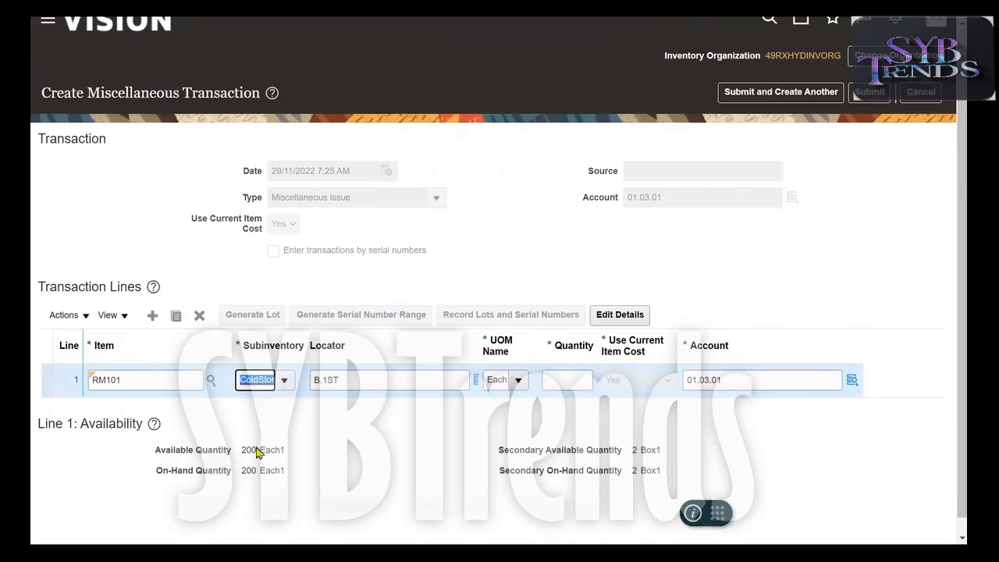
pyautogui.click(356, 379)
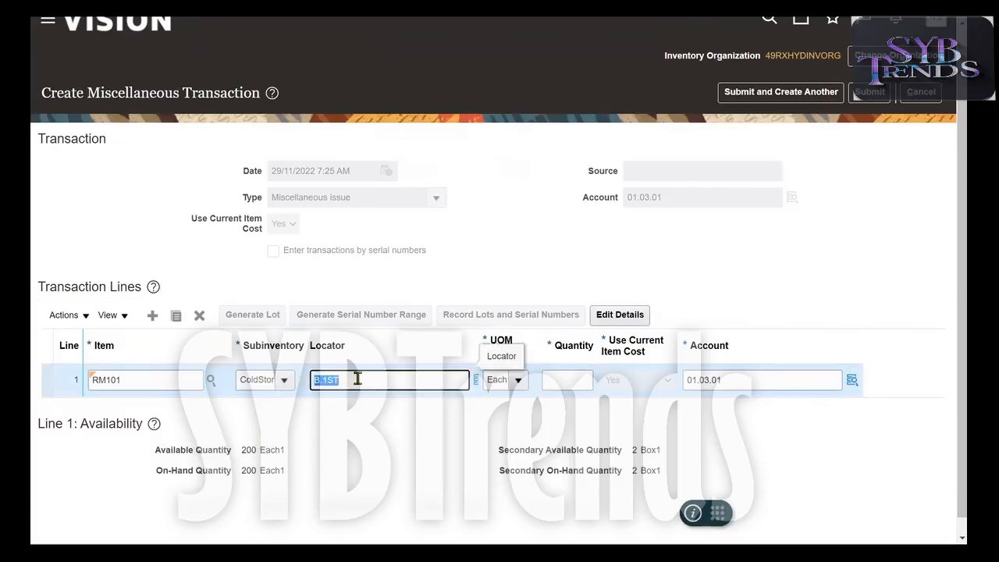
# Step: Set the quantity of the RM101 line to 50
pyautogui.press('Tab')
pyautogui.press('Tab')
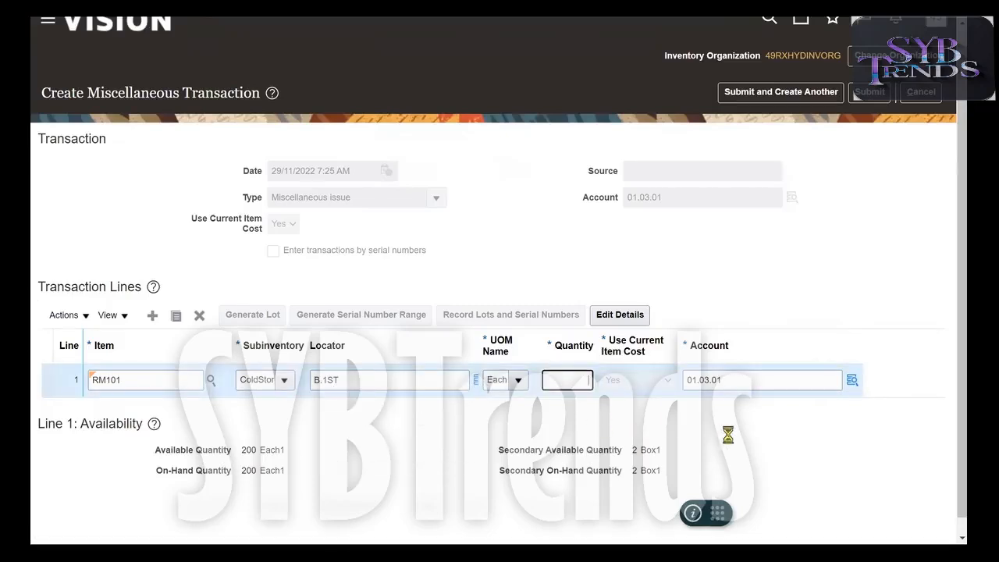
pyautogui.write('50')
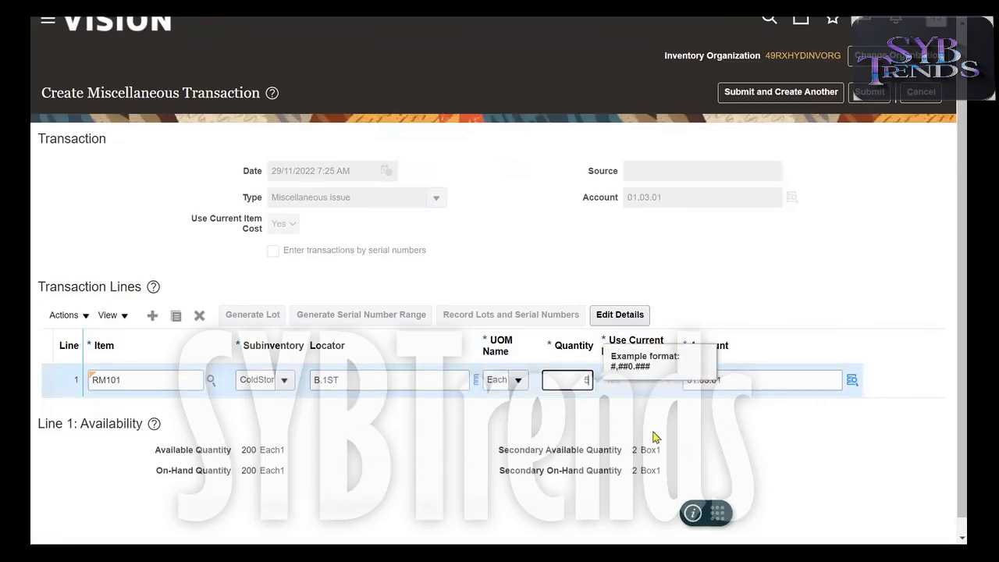
pyautogui.press('Tab')
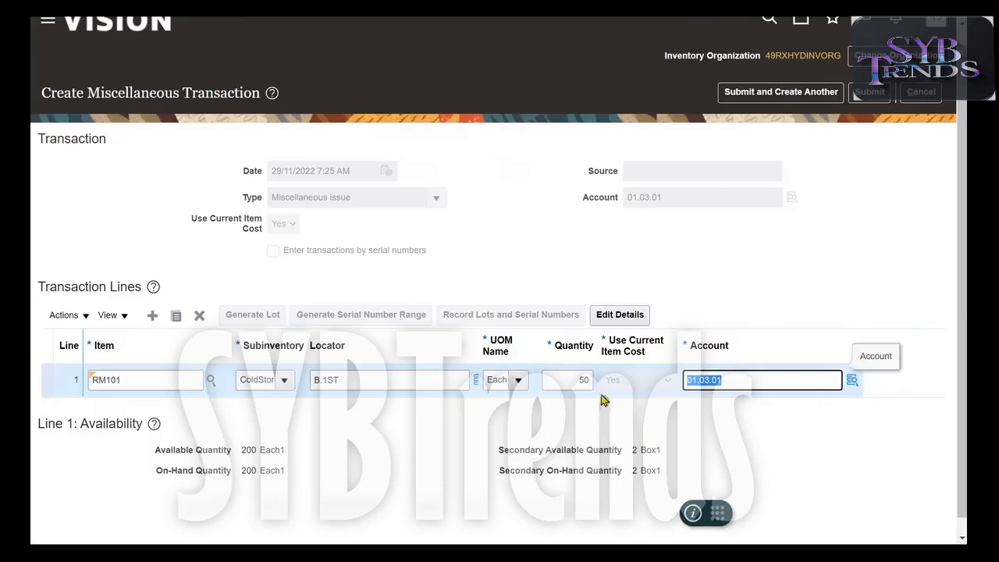
# Step: Review the transaction type, source subinventory and quantity entered for the RM101 issue
pyautogui.doubleClick(582, 379)
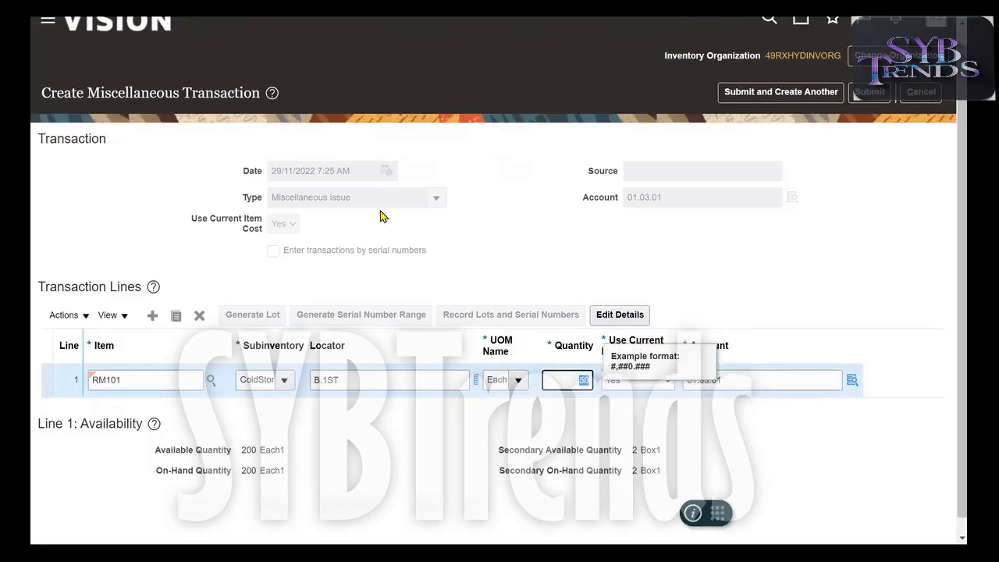
pyautogui.moveTo(326, 197); pyautogui.dragTo(370, 197)
pyautogui.click(408, 216)
pyautogui.click(558, 253)
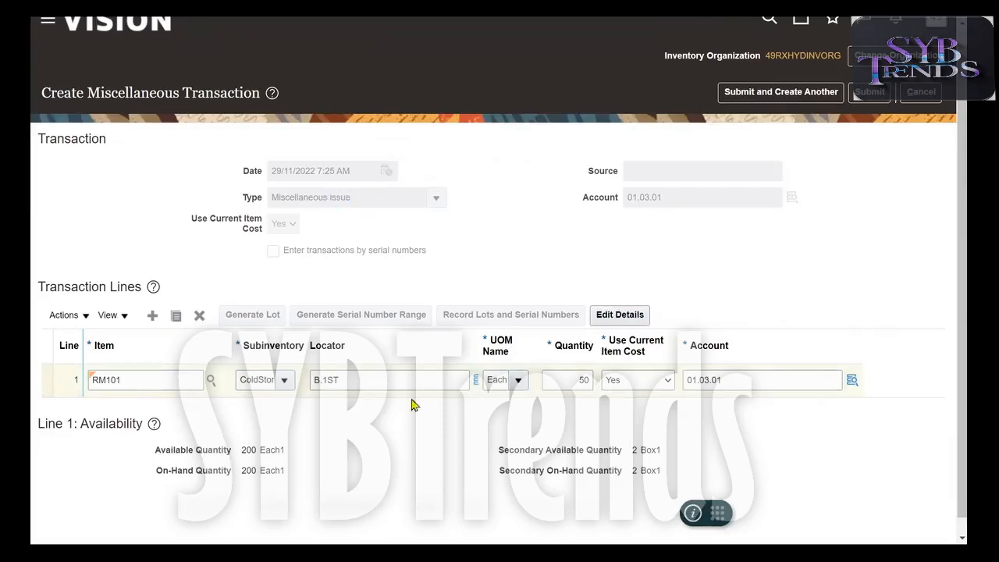
pyautogui.doubleClick(259, 381)
pyautogui.click(458, 429)
pyautogui.doubleClick(577, 382)
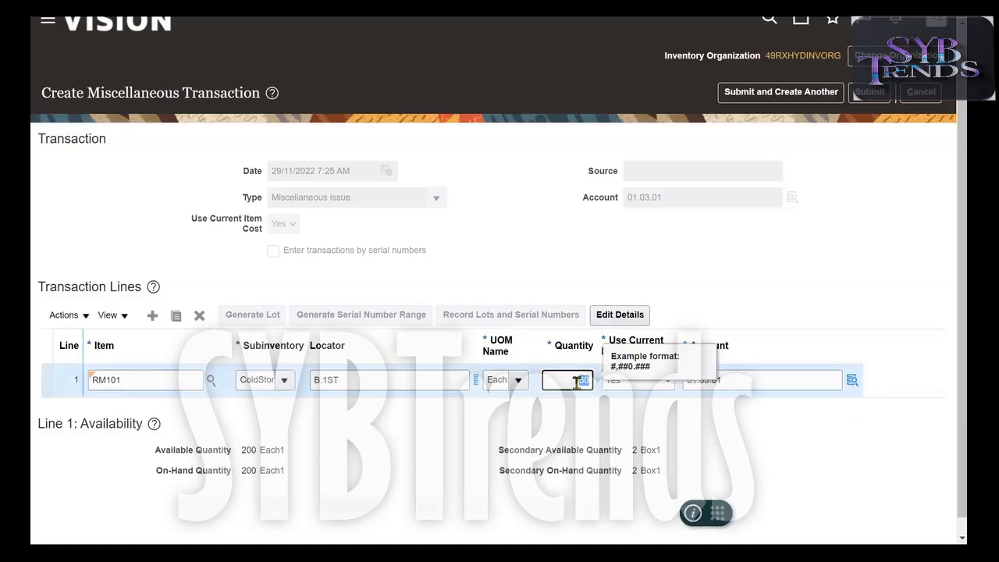
pyautogui.click(743, 262)
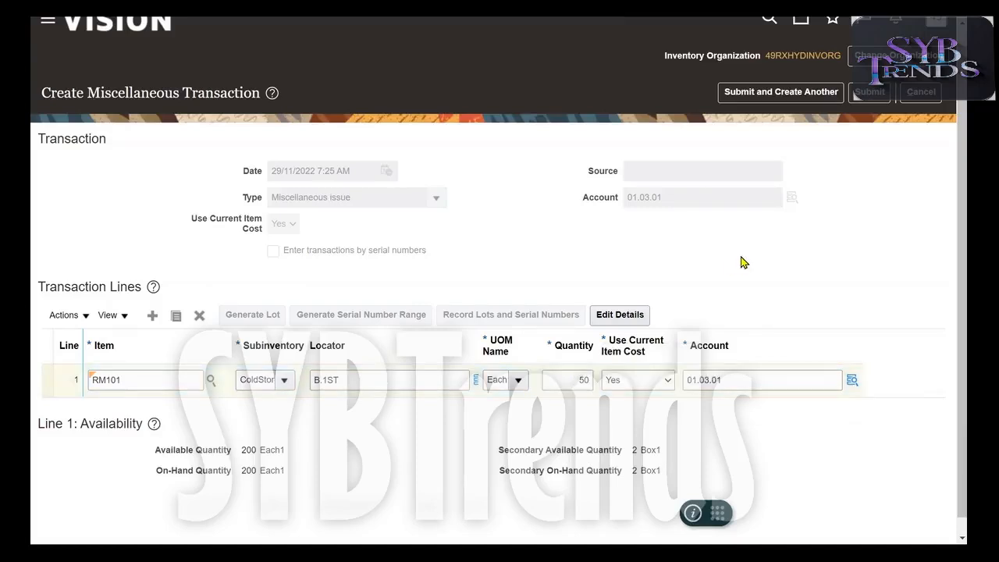
# Step: Compare the RM101 line's issue quantity with the item's available primary and secondary quantities
pyautogui.doubleClick(580, 380)
pyautogui.press('BackSpace')
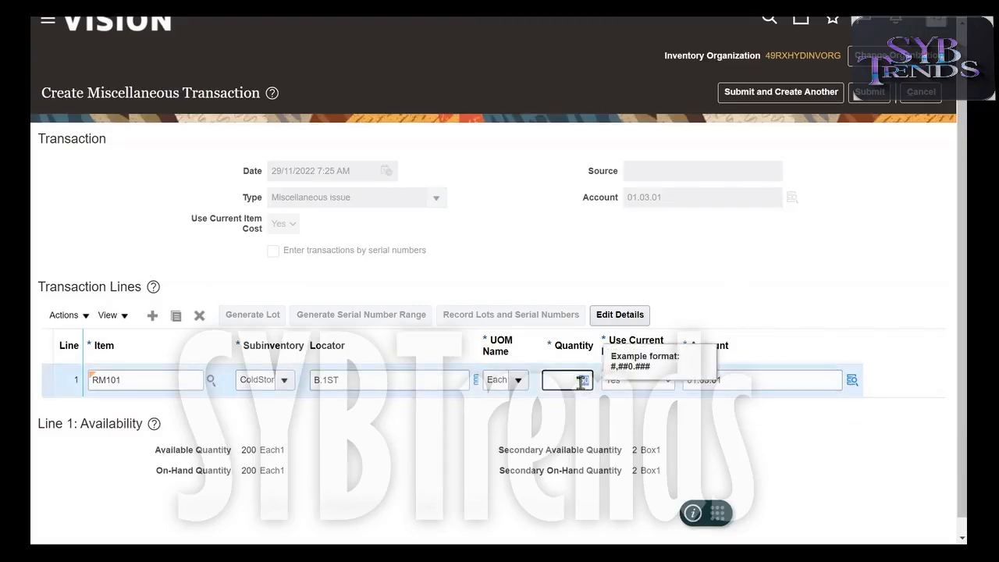
pyautogui.click(792, 274)
pyautogui.click(578, 383)
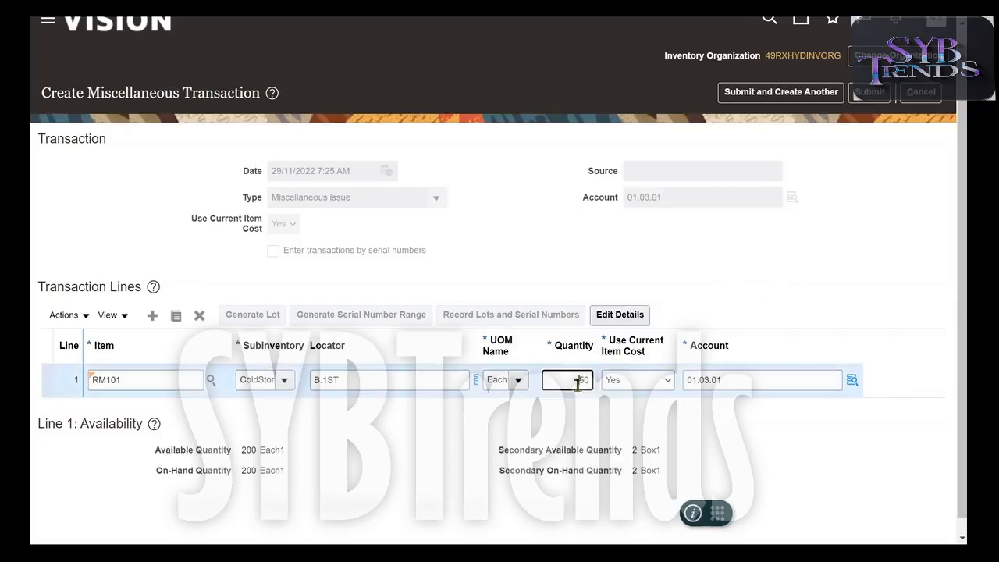
pyautogui.click(804, 255)
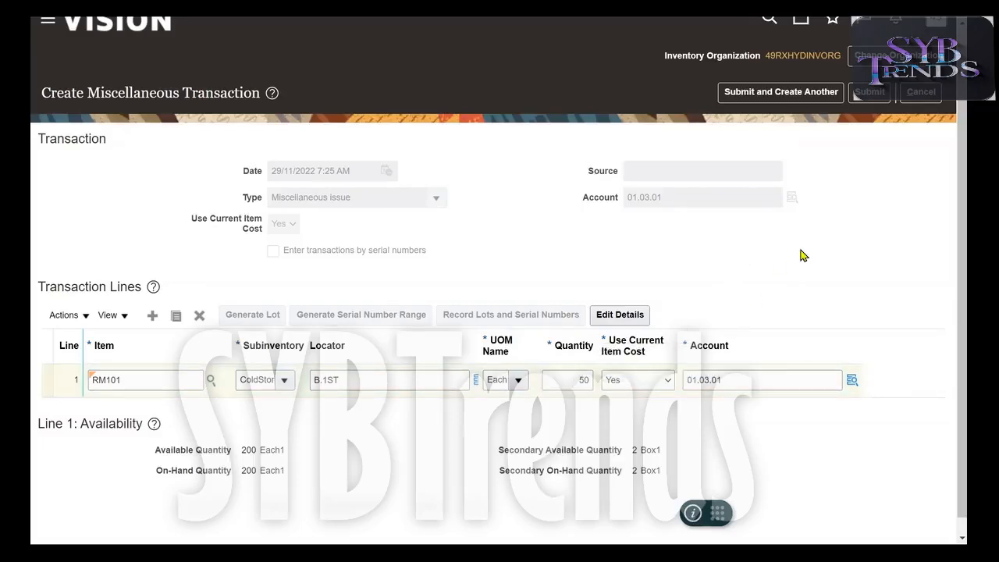
pyautogui.doubleClick(247, 450)
pyautogui.click(570, 379)
pyautogui.click(758, 287)
pyautogui.click(585, 378)
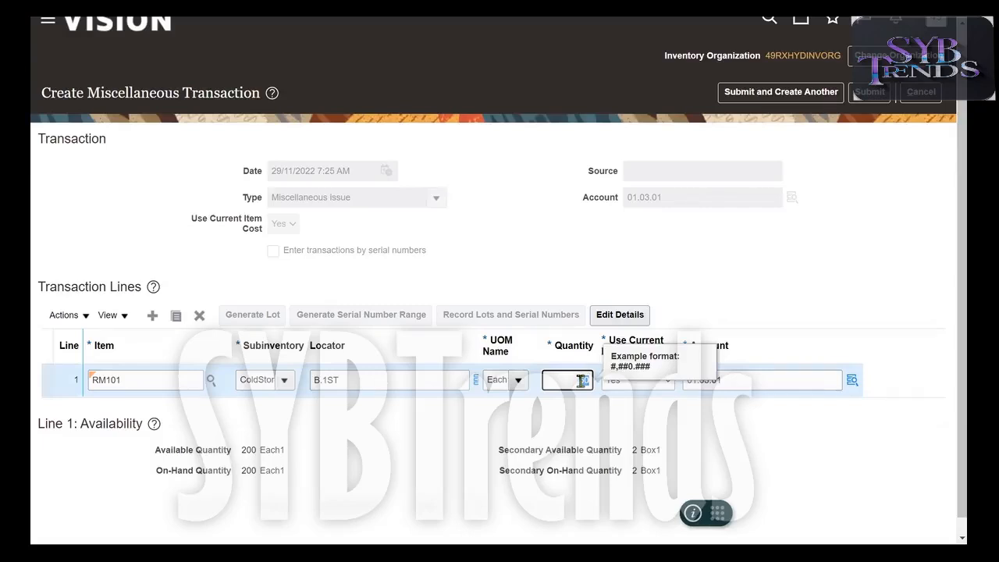
pyautogui.click(798, 250)
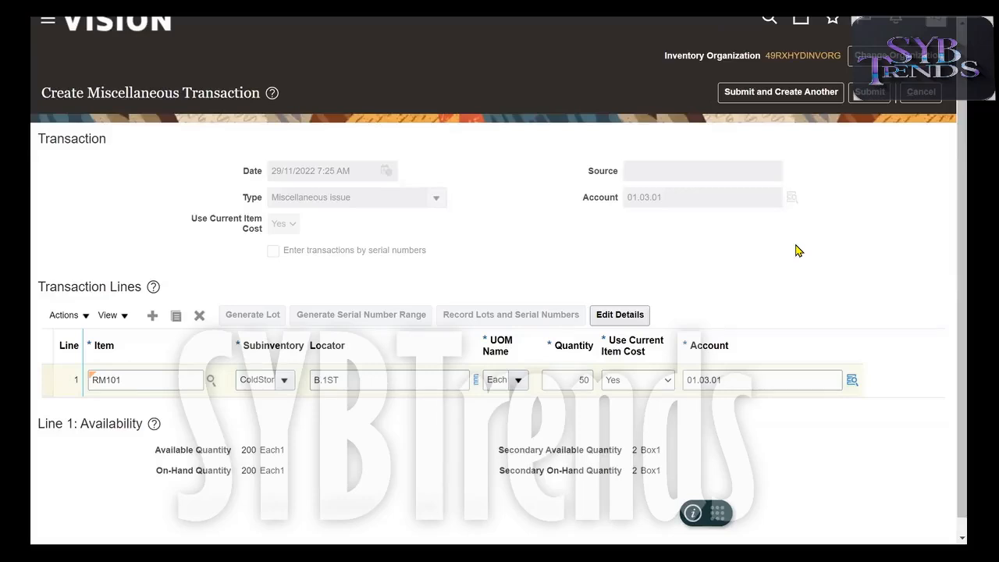
# Step: Submit the miscellaneous issue of RM101 and acknowledge the confirmation
pyautogui.click(869, 92)
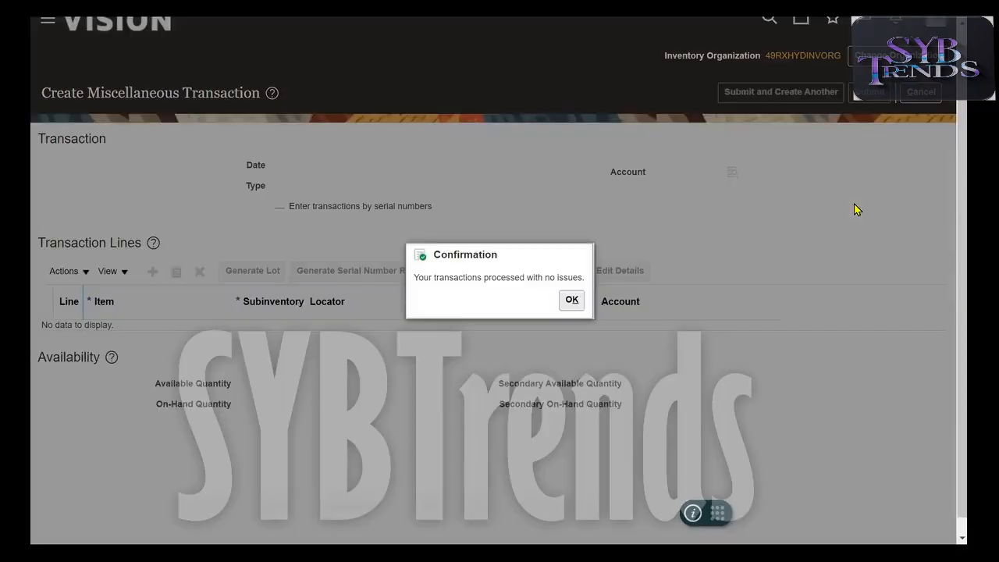
pyautogui.click(572, 299)
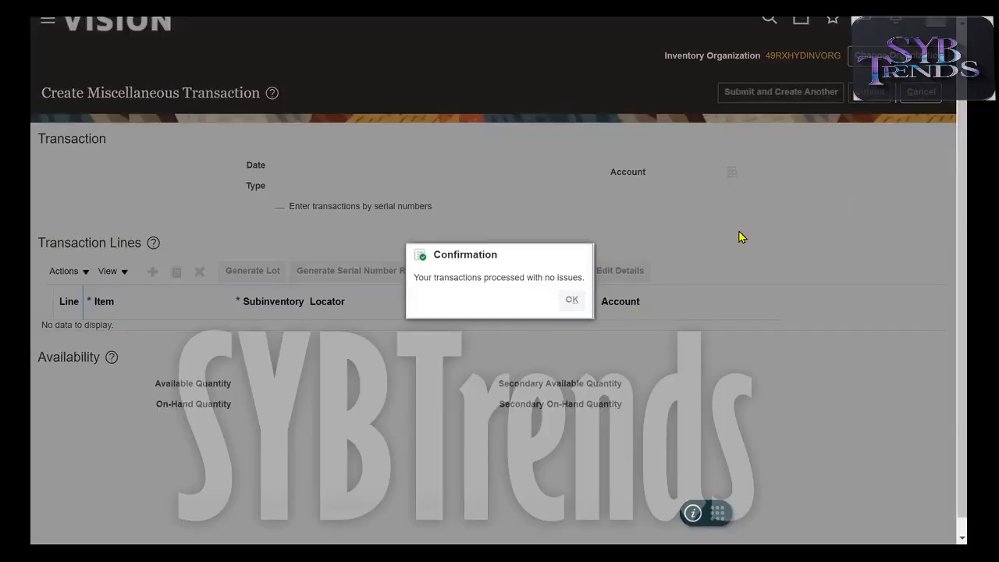